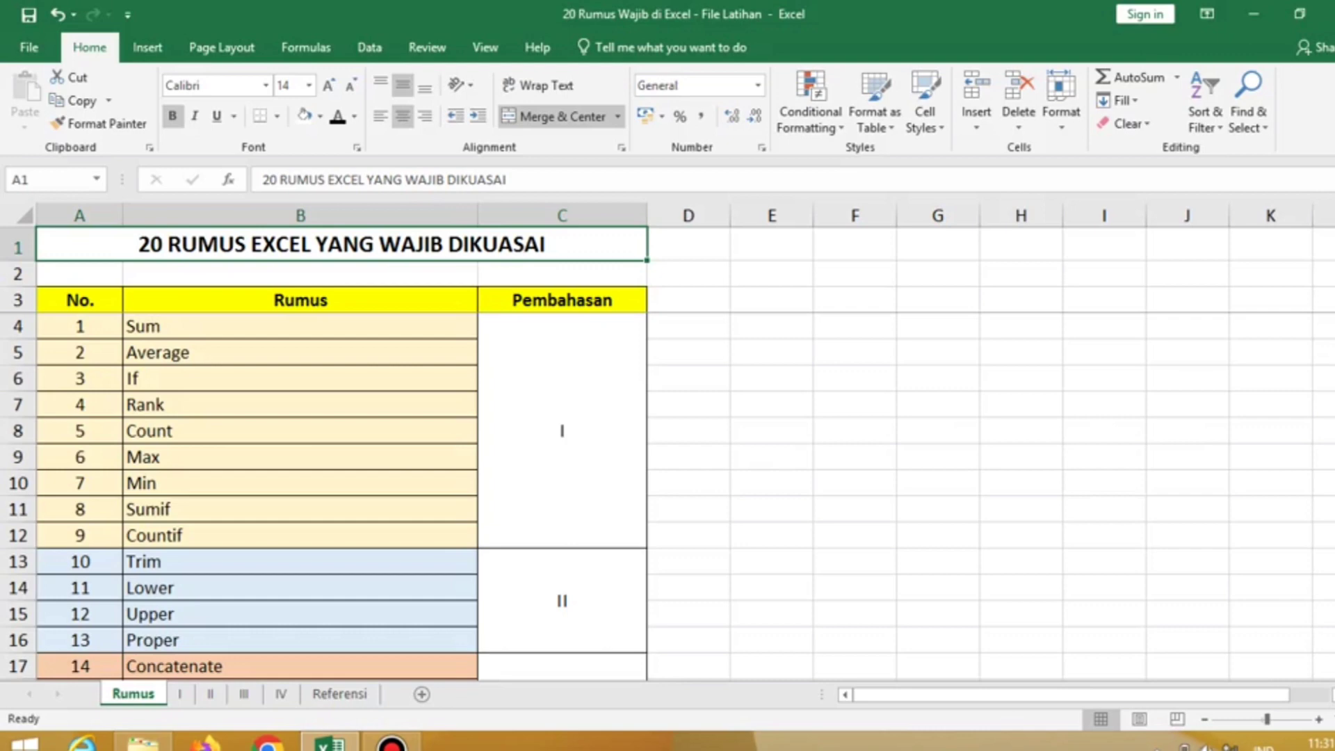
Step: Review the formula list on the Rumus sheet and its discussion groups, focusing on the group II functions from Trim to Proper
left_click(562, 431)
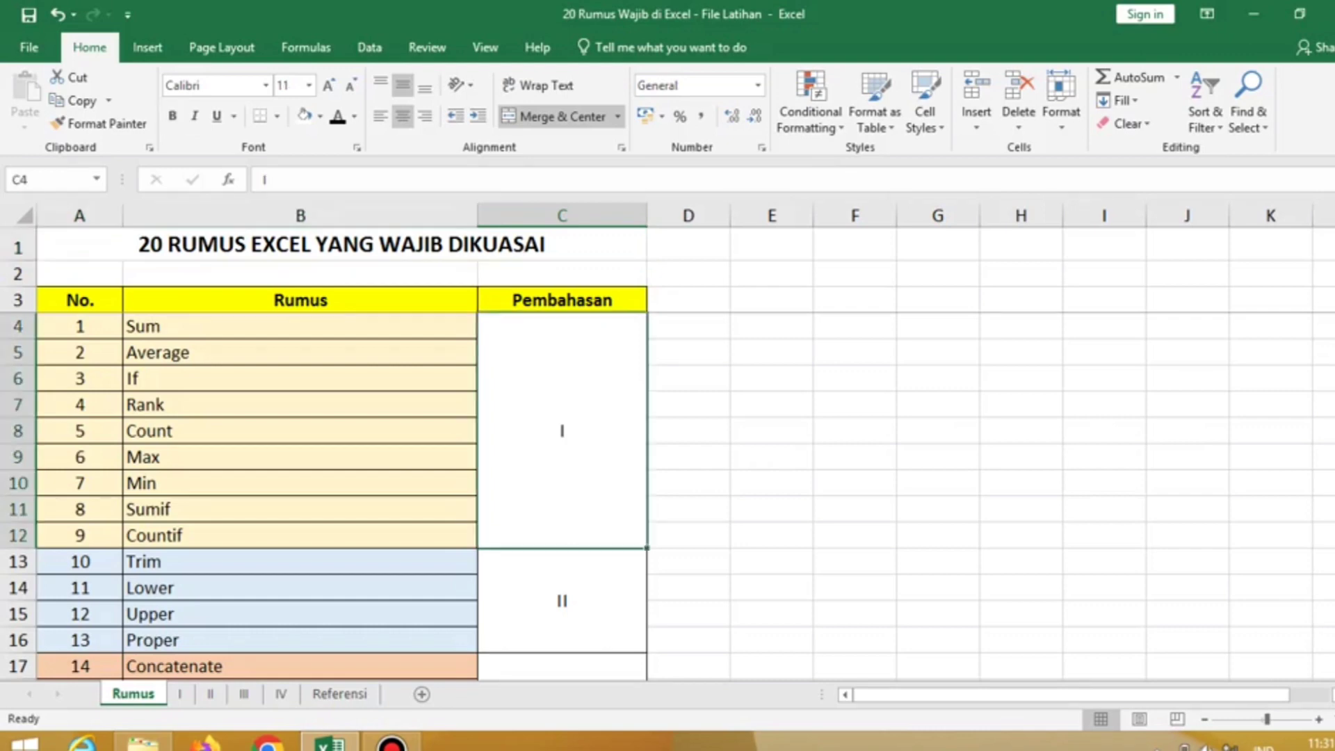
left_click_drag(299, 326, 299, 535)
left_click(562, 431)
scroll(325, 497, "down", 3)
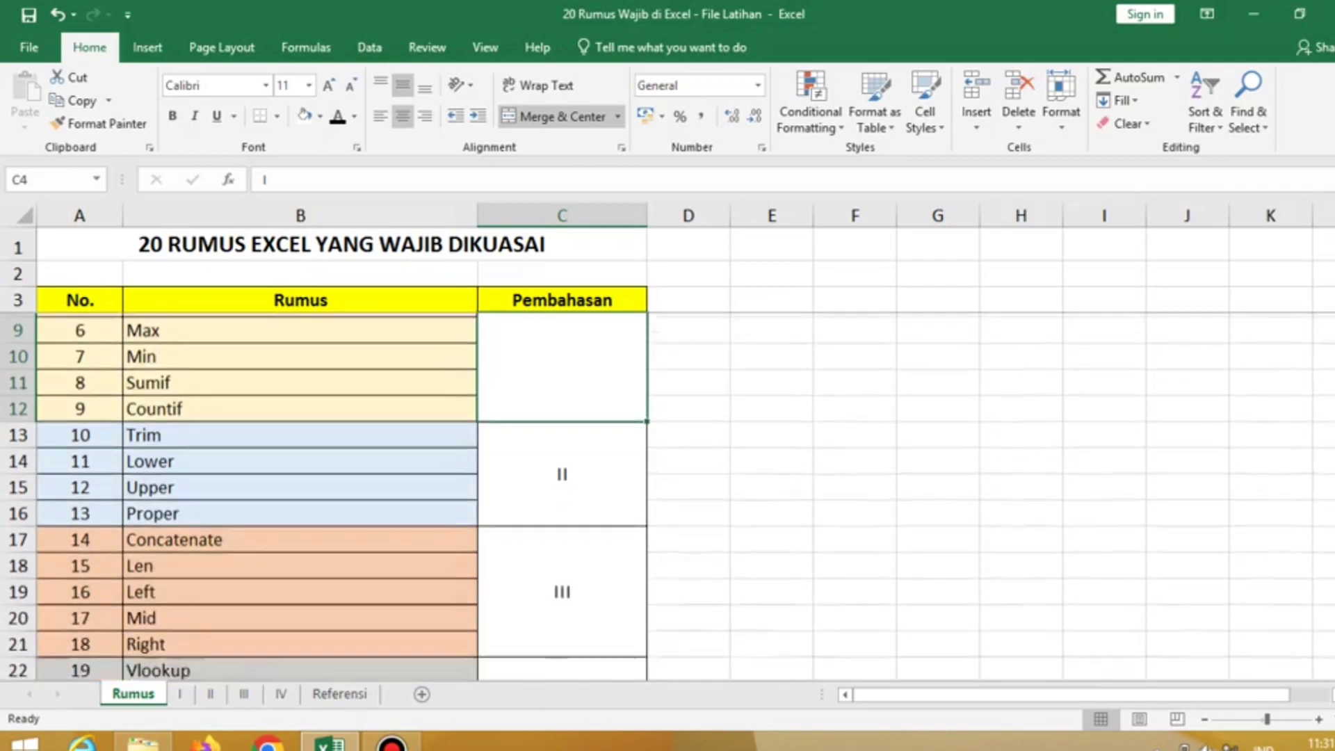
left_click(562, 365)
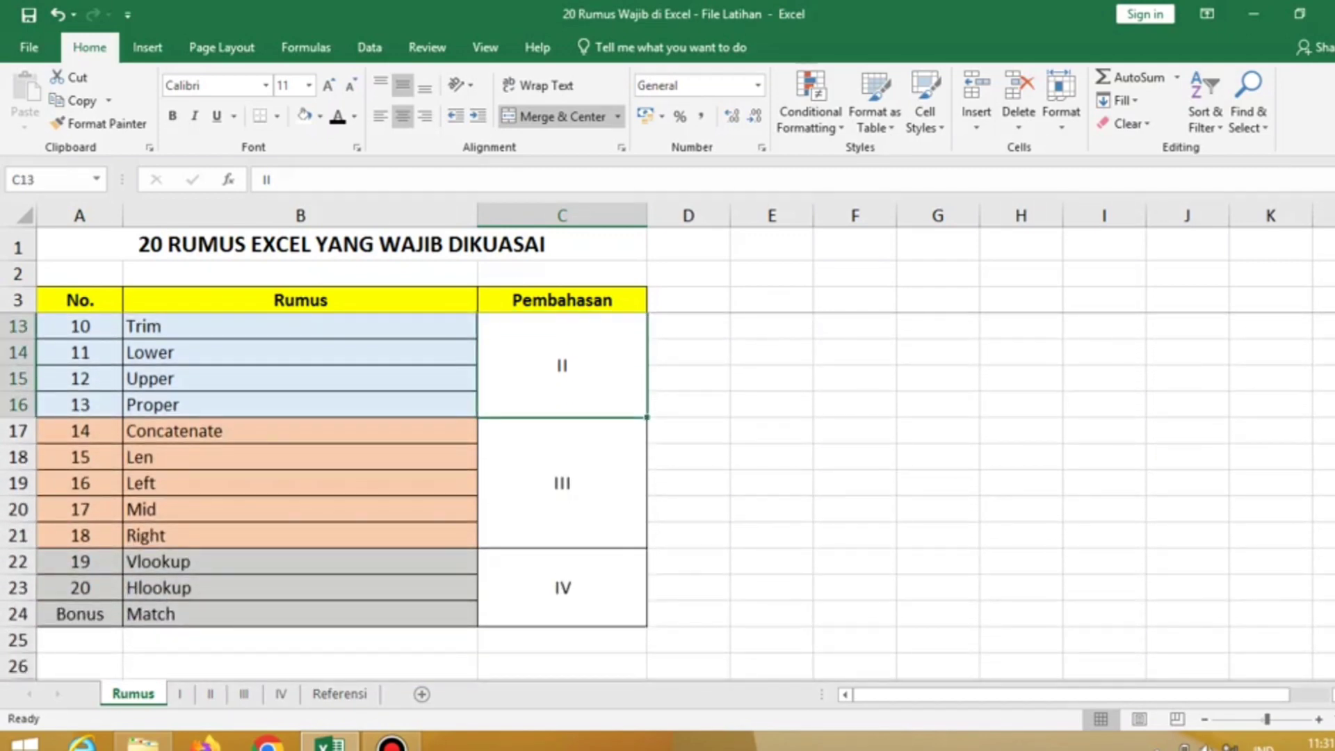
scroll(667, 441, "up", 1)
scroll(667, 442, "up", 2)
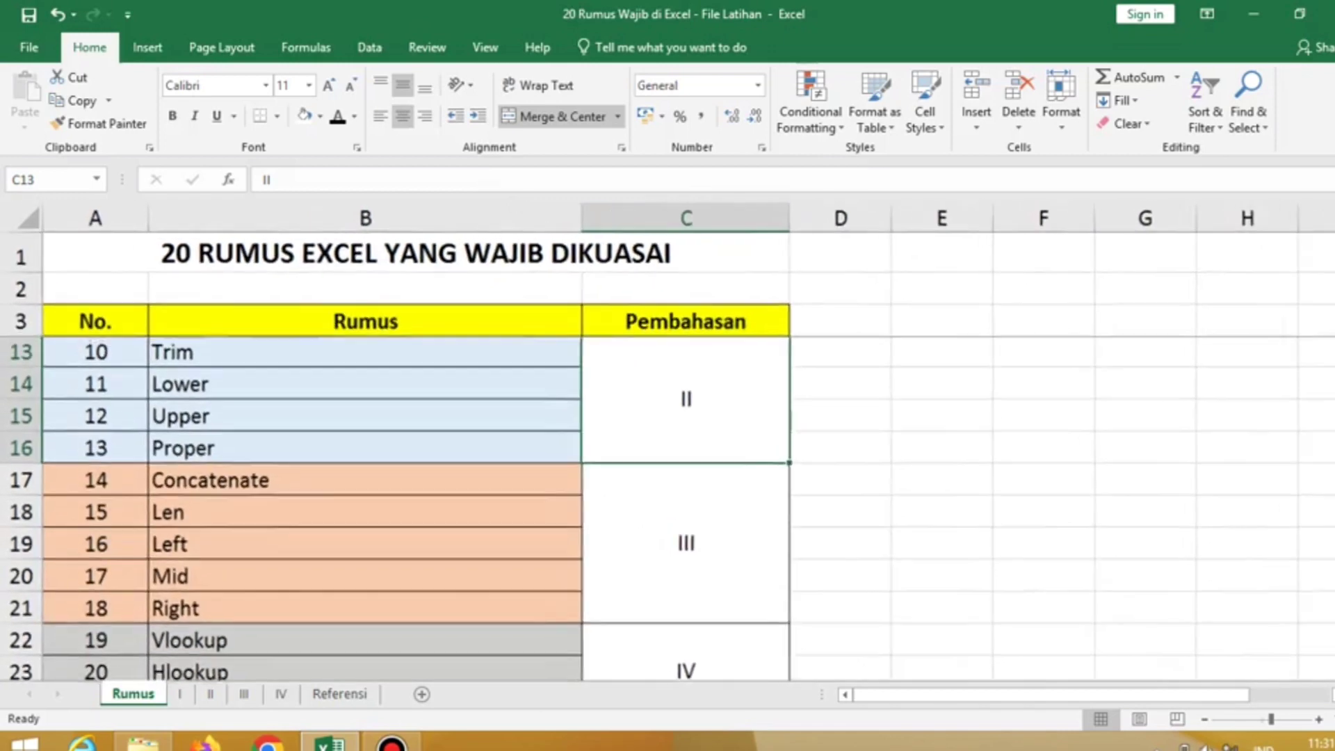
key("Left")
key("Down")
key("Down")
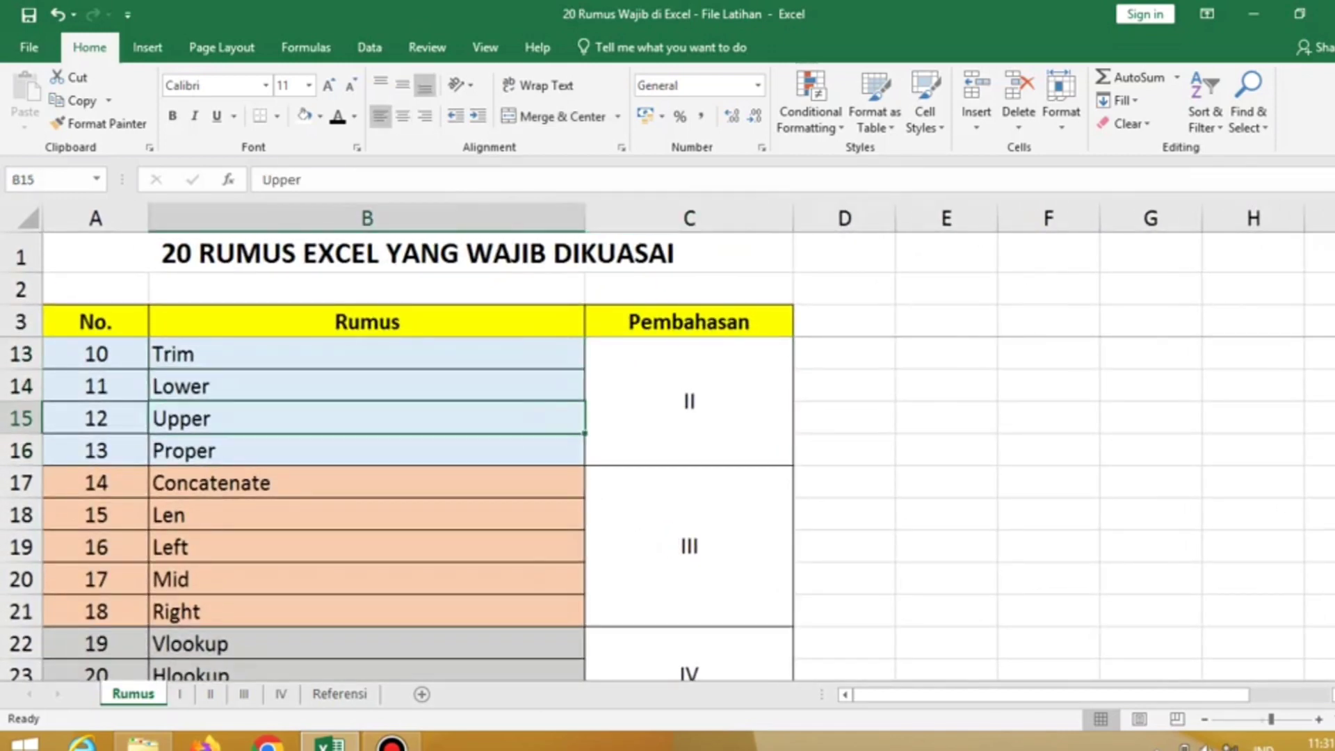
key("Down")
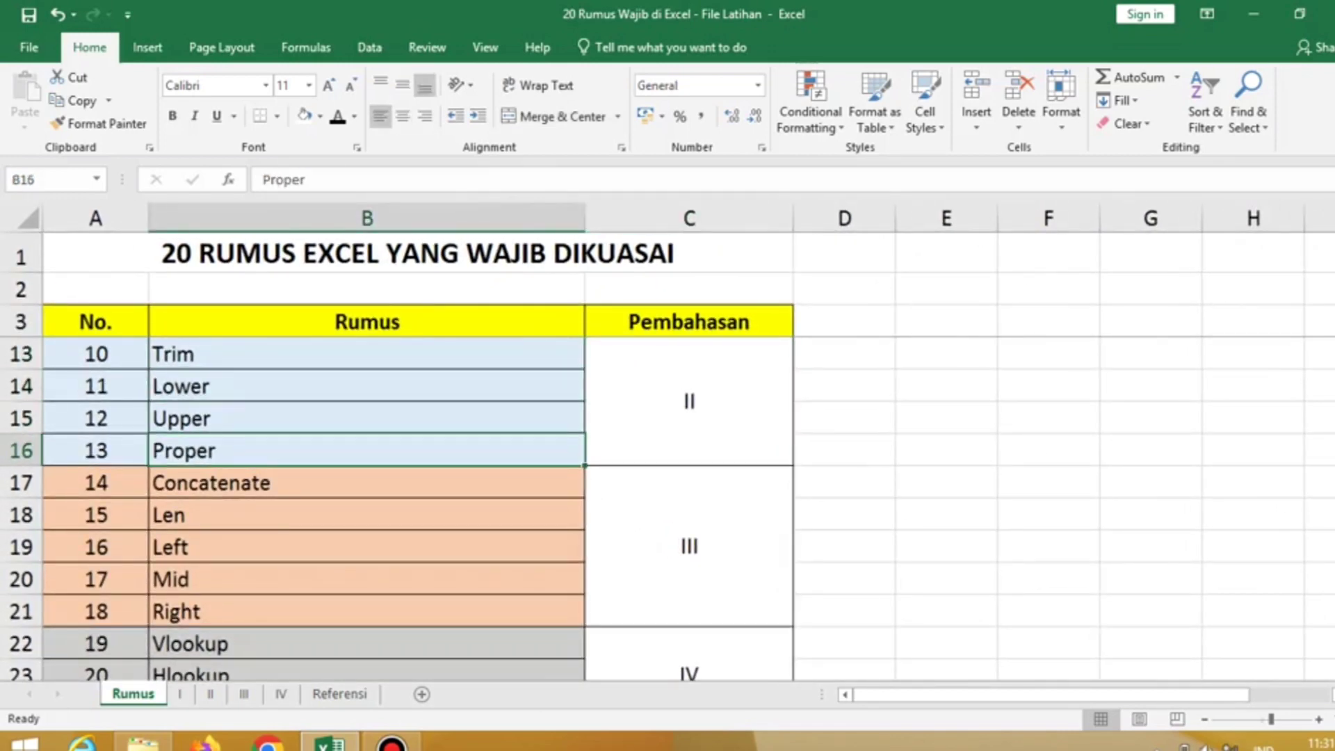
key("Right")
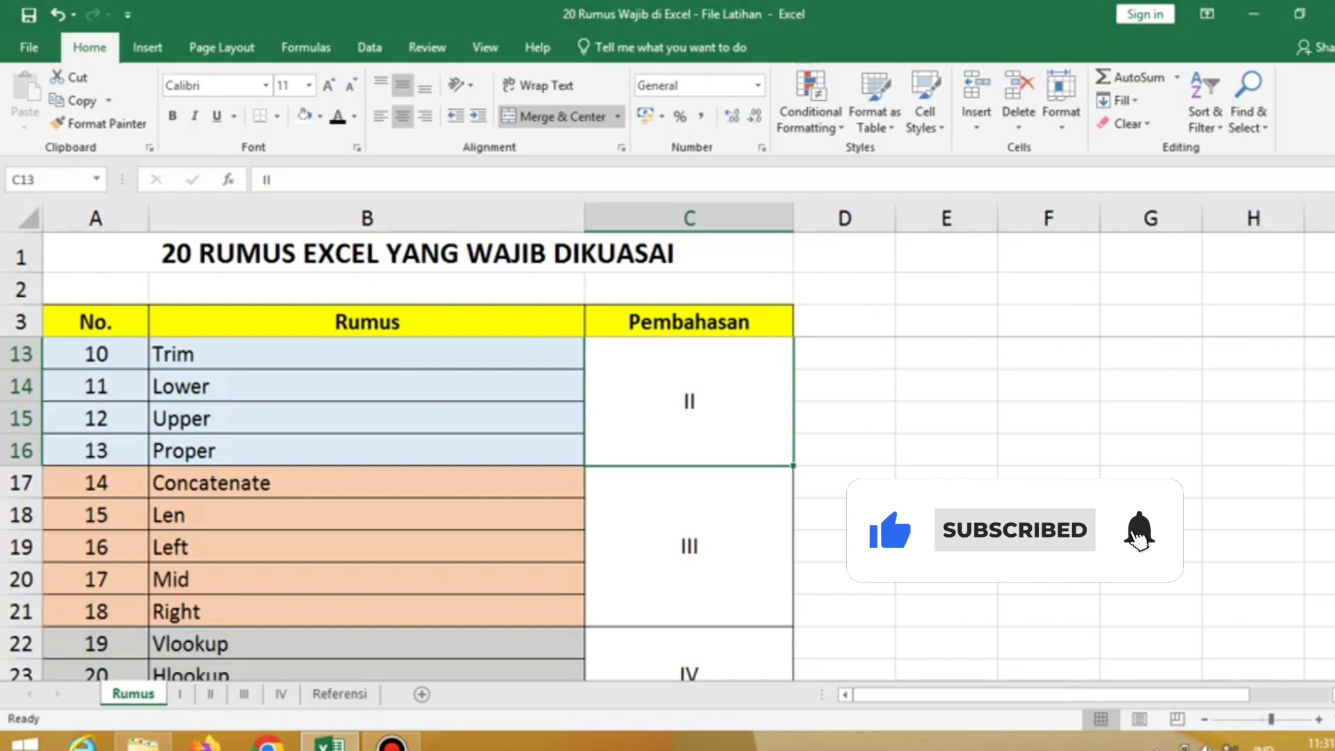
Step: Open sheet II and examine the irregular text in C1 and the function names in F2:F5
left_click(210, 694)
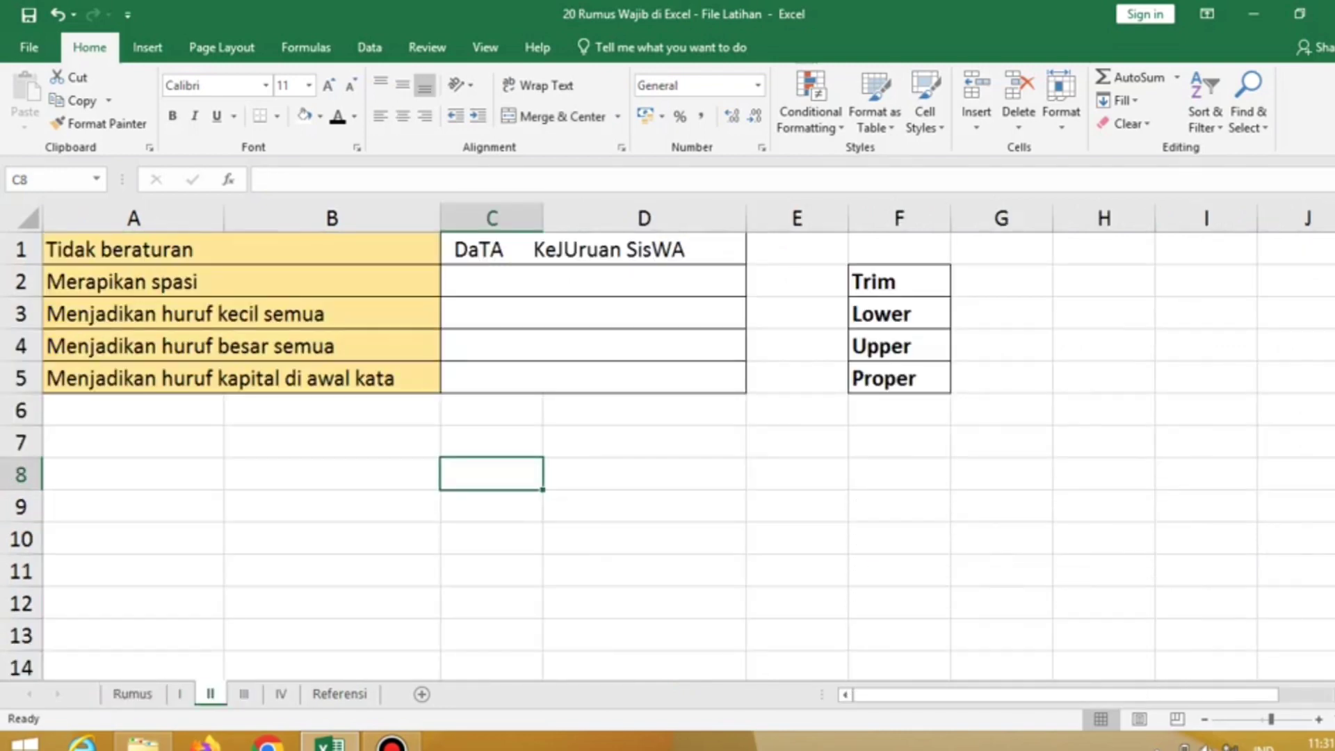
left_click(593, 249)
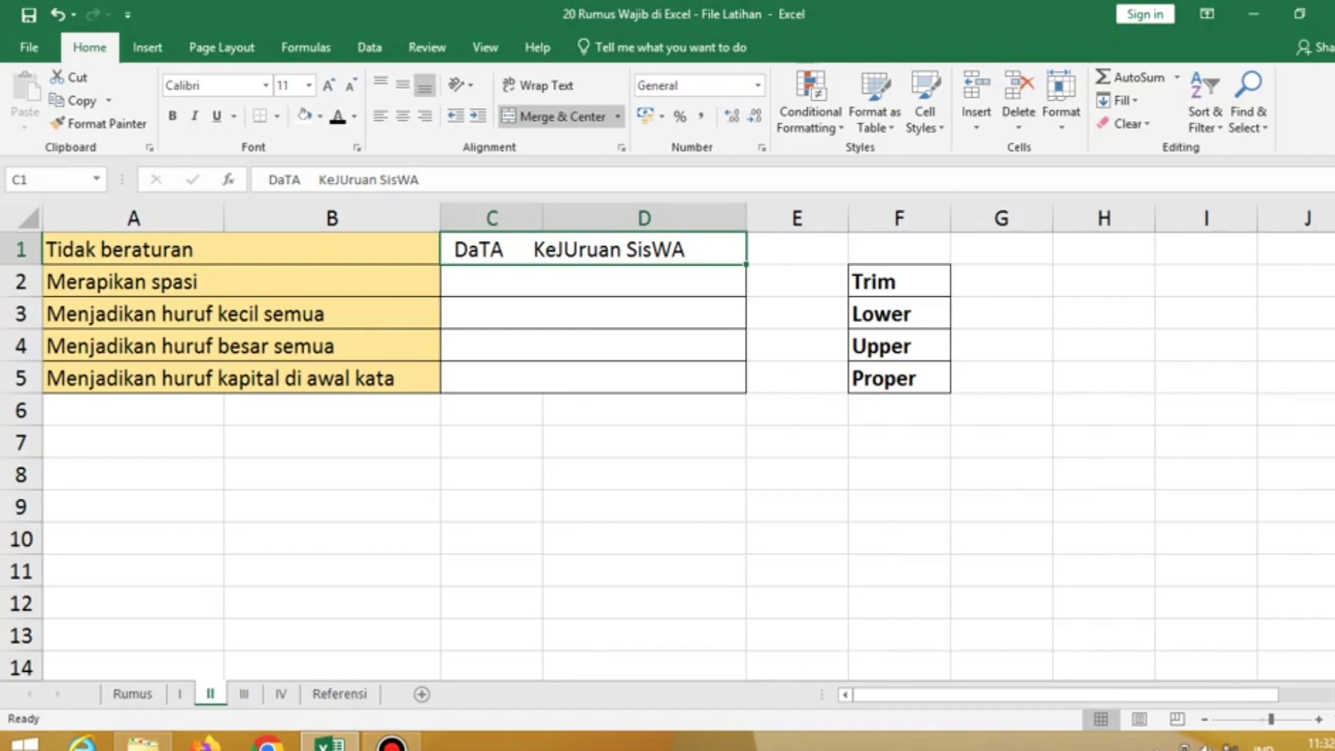
left_click_drag(133, 249, 591, 249)
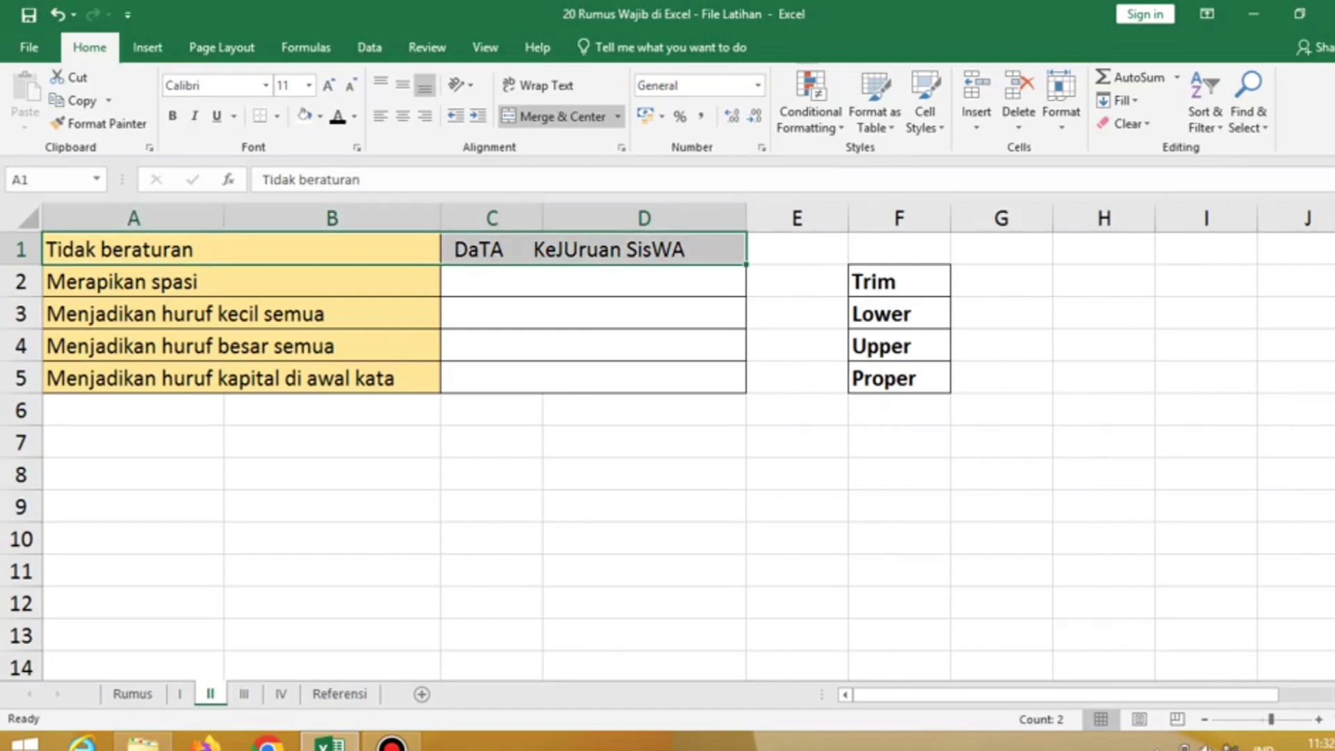
left_click(591, 249)
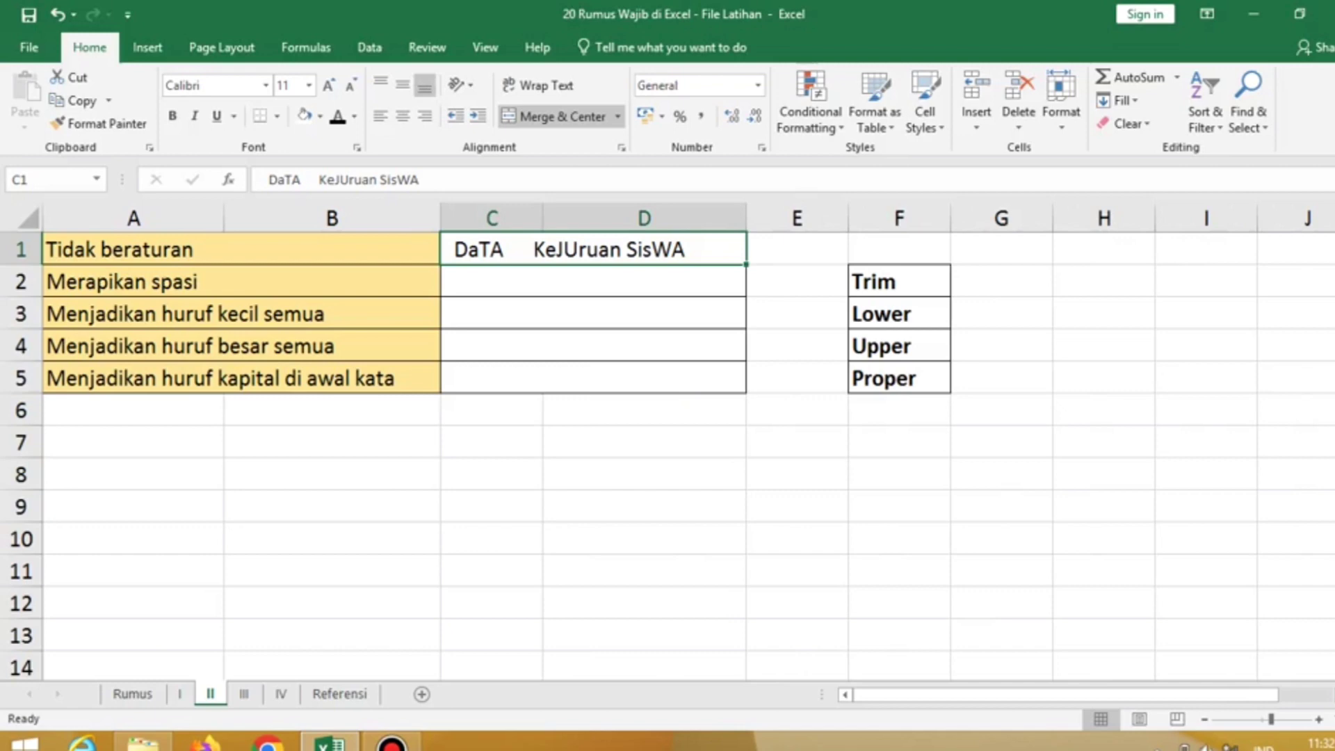
left_click(593, 281)
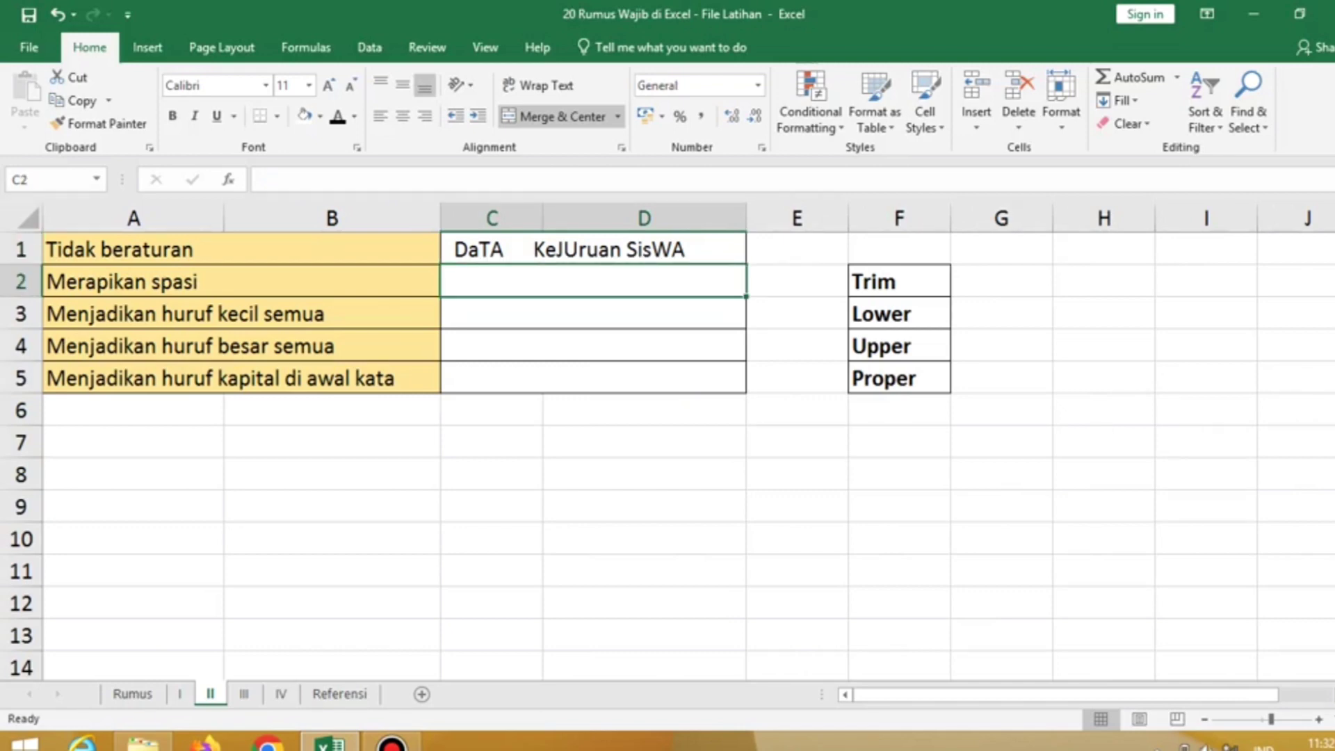
left_click(899, 281)
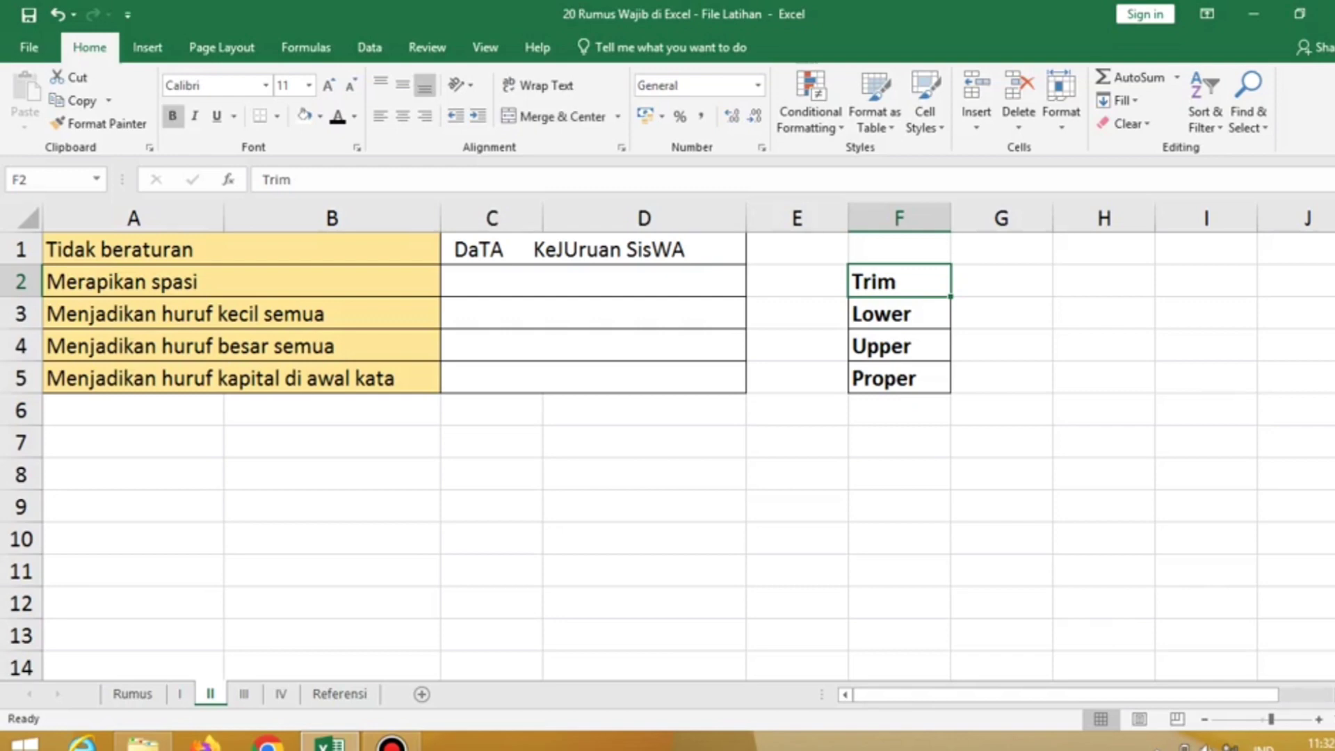
left_click(899, 313)
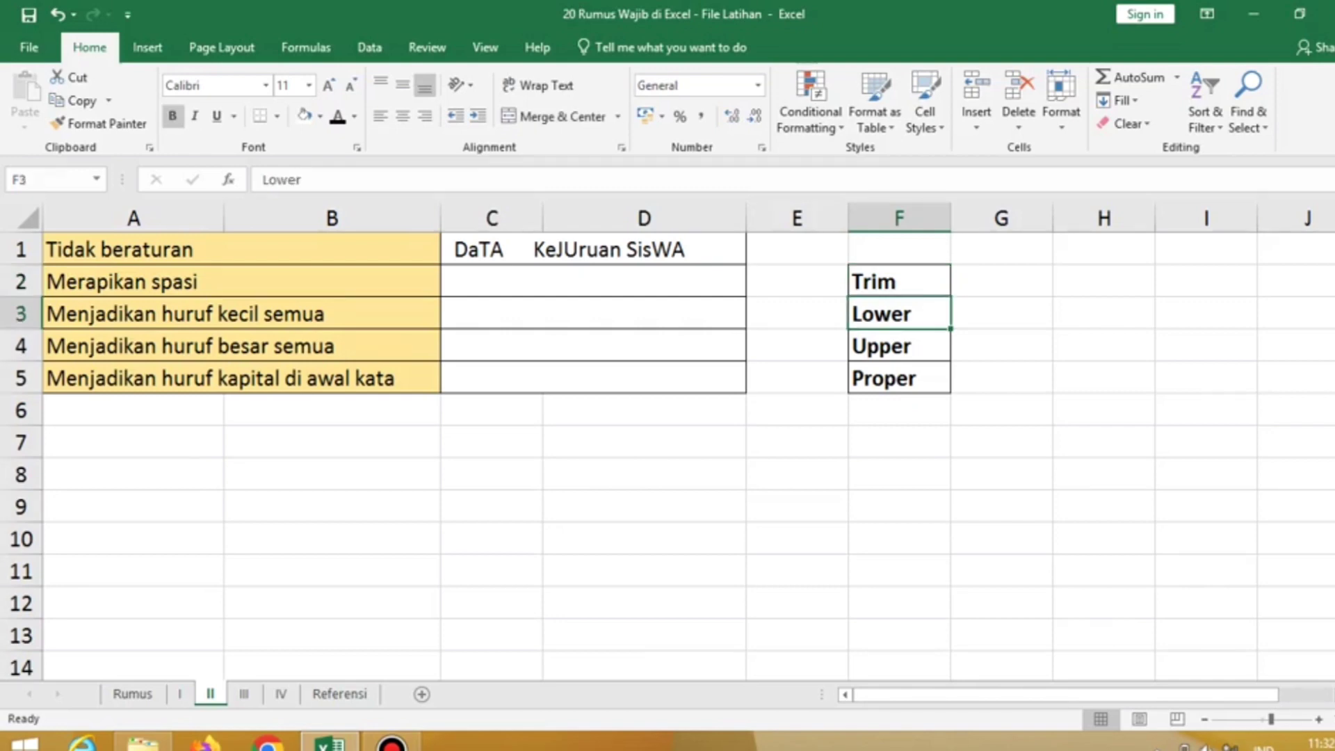
left_click(899, 345)
left_click(899, 377)
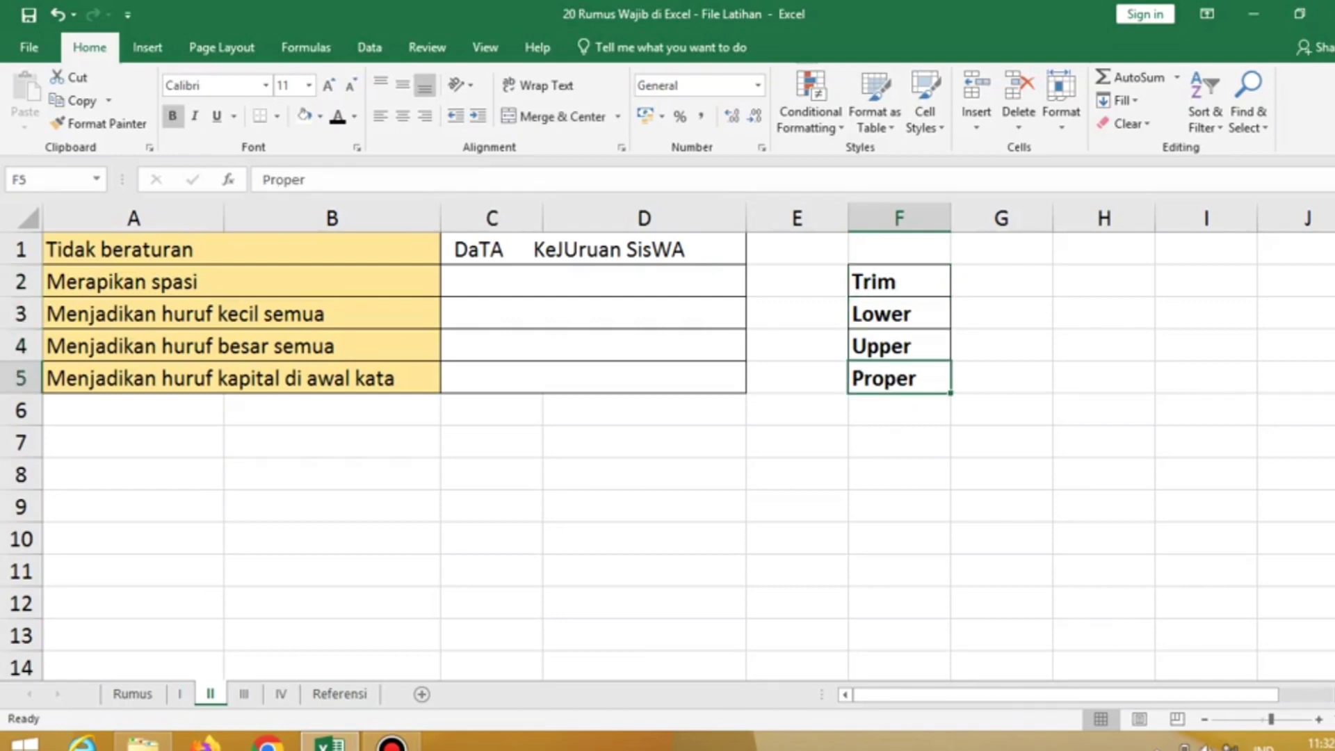
left_click(899, 281)
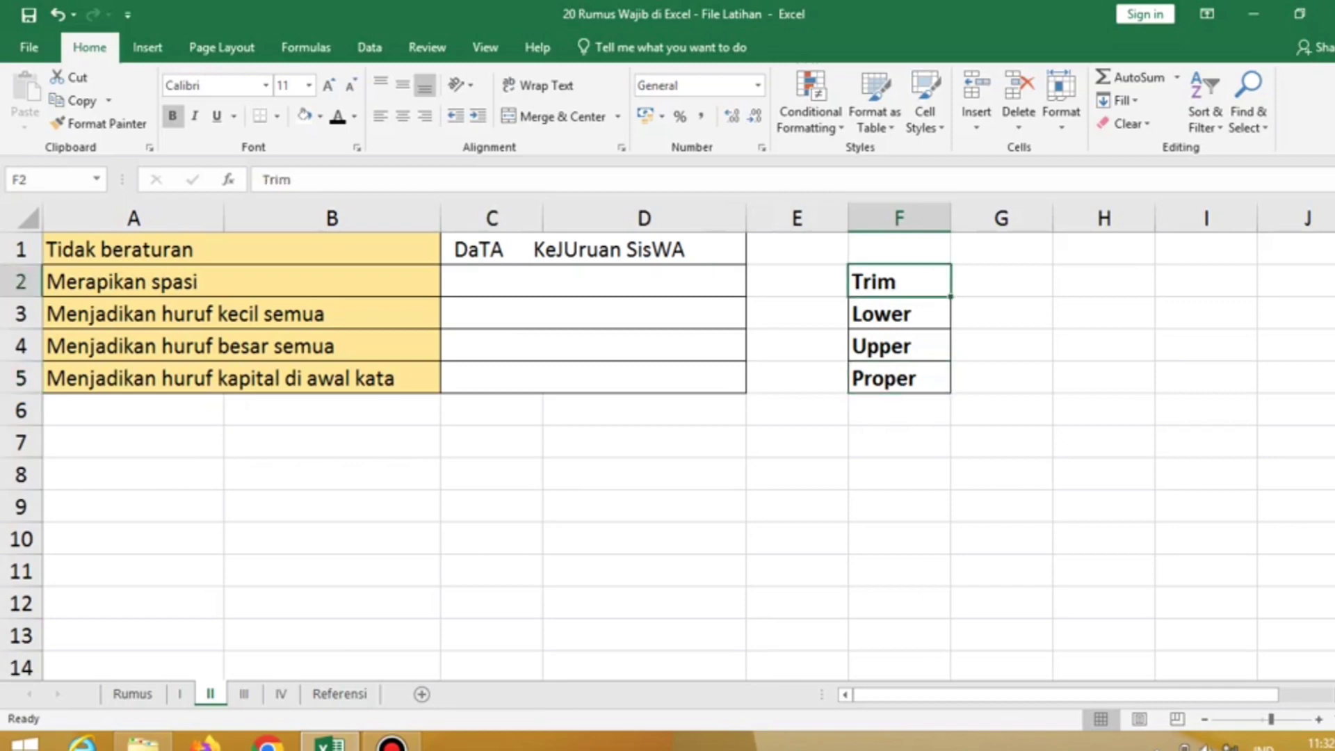
Step: Remove the extra spaces from the C1 text by entering =TRIM(C1) in C2, and compare the two cells
left_click(241, 282)
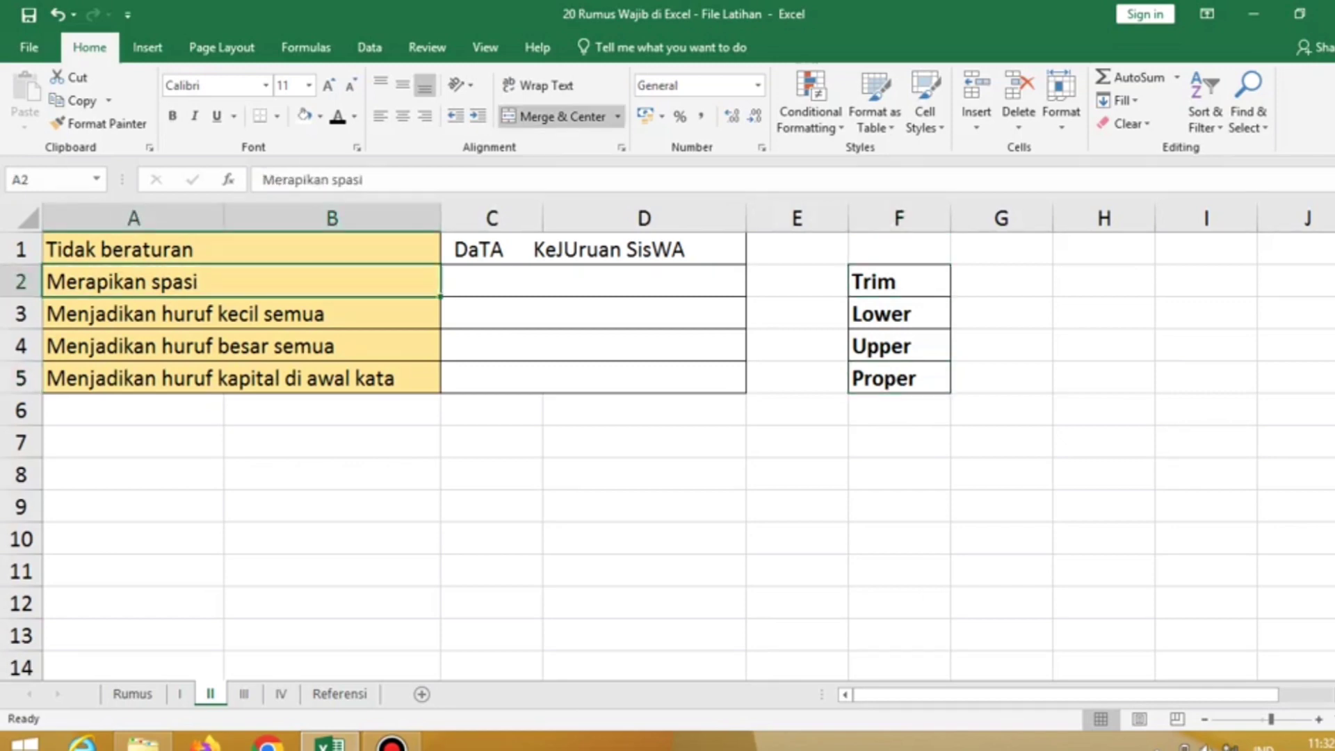
left_click(593, 281)
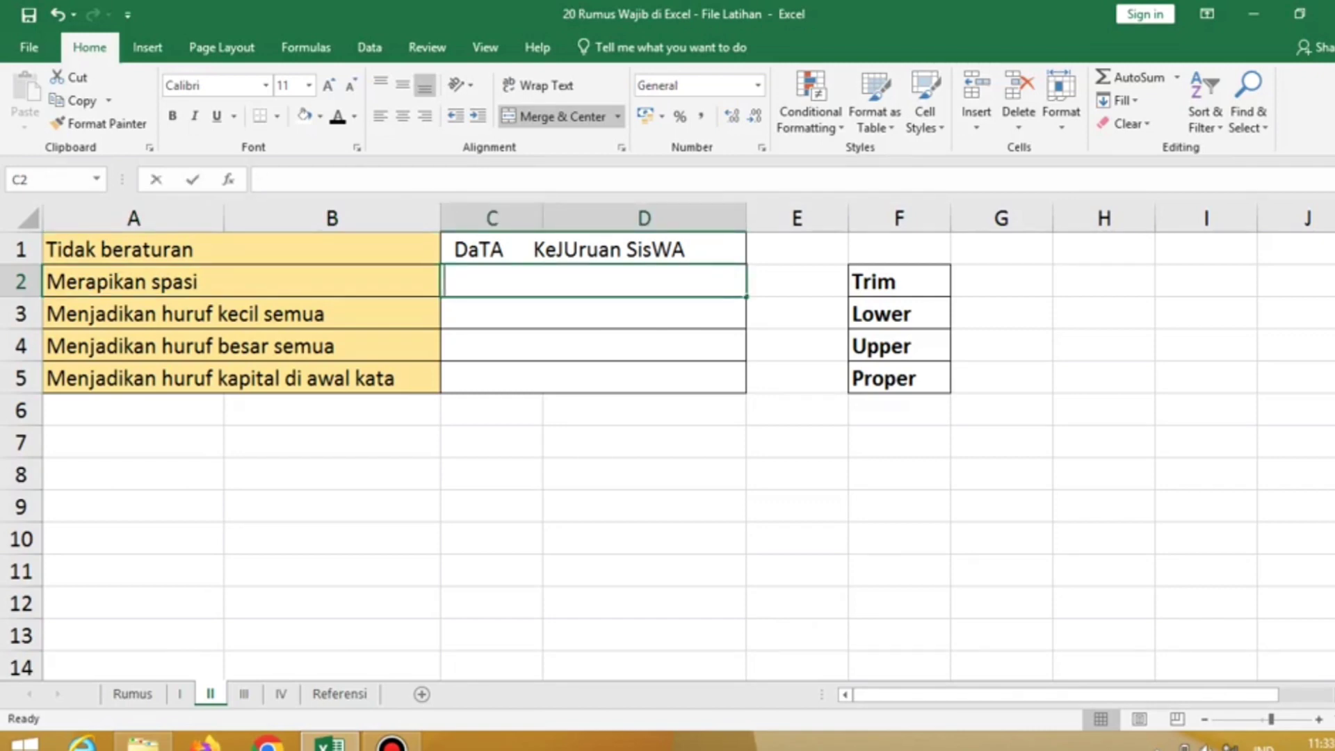
type("=trim")
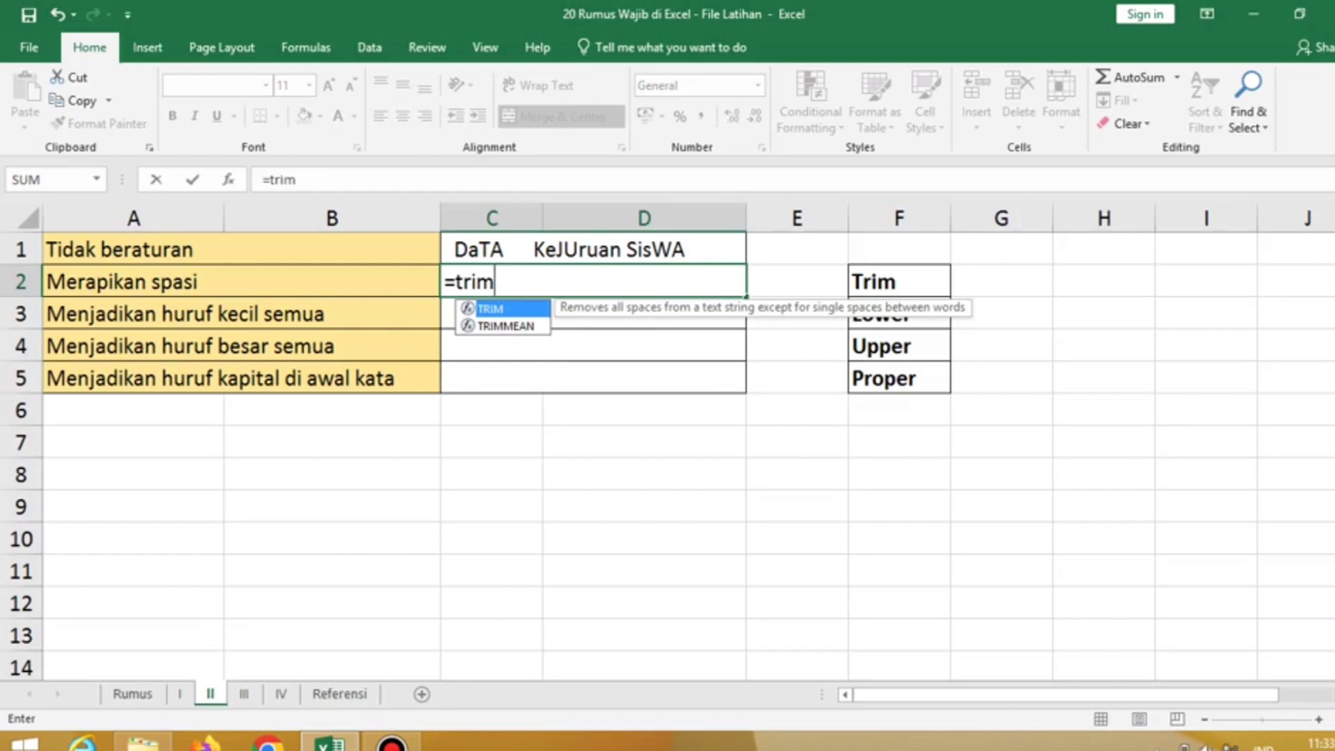
key("Tab")
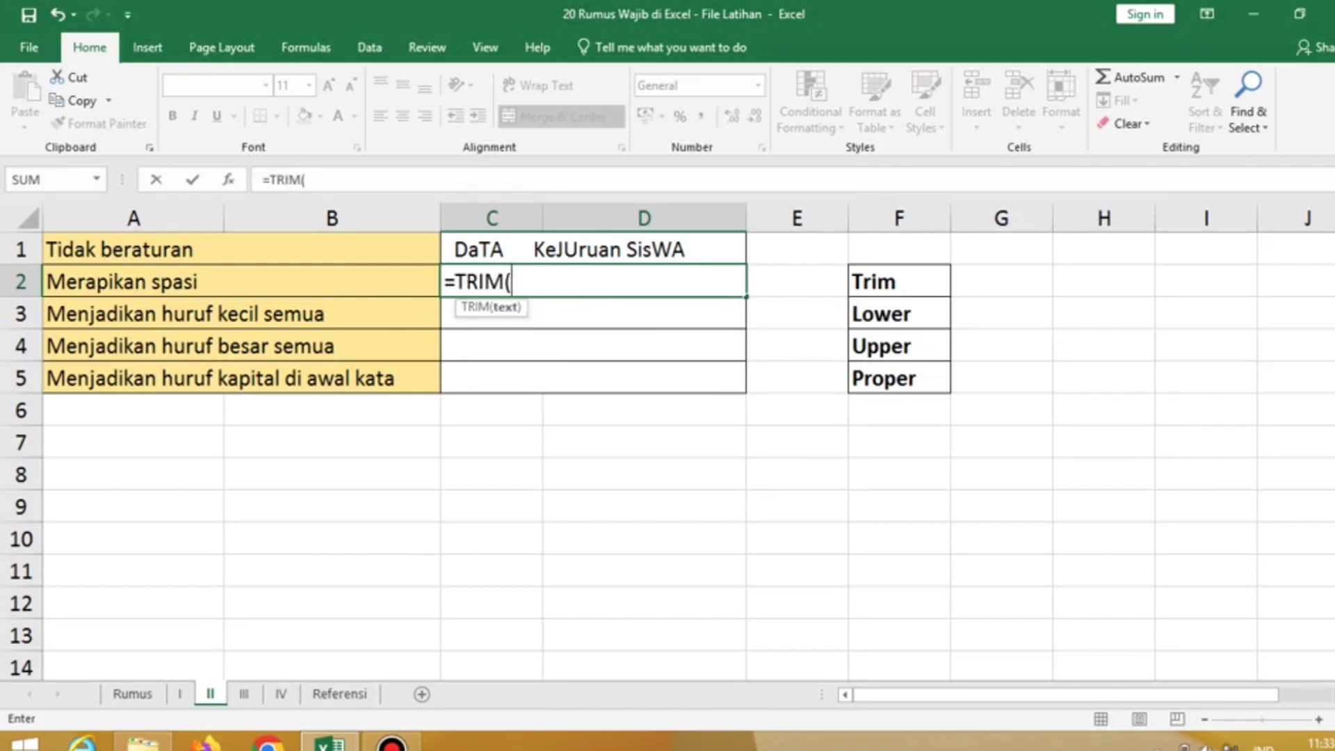
key("Up")
type(")")
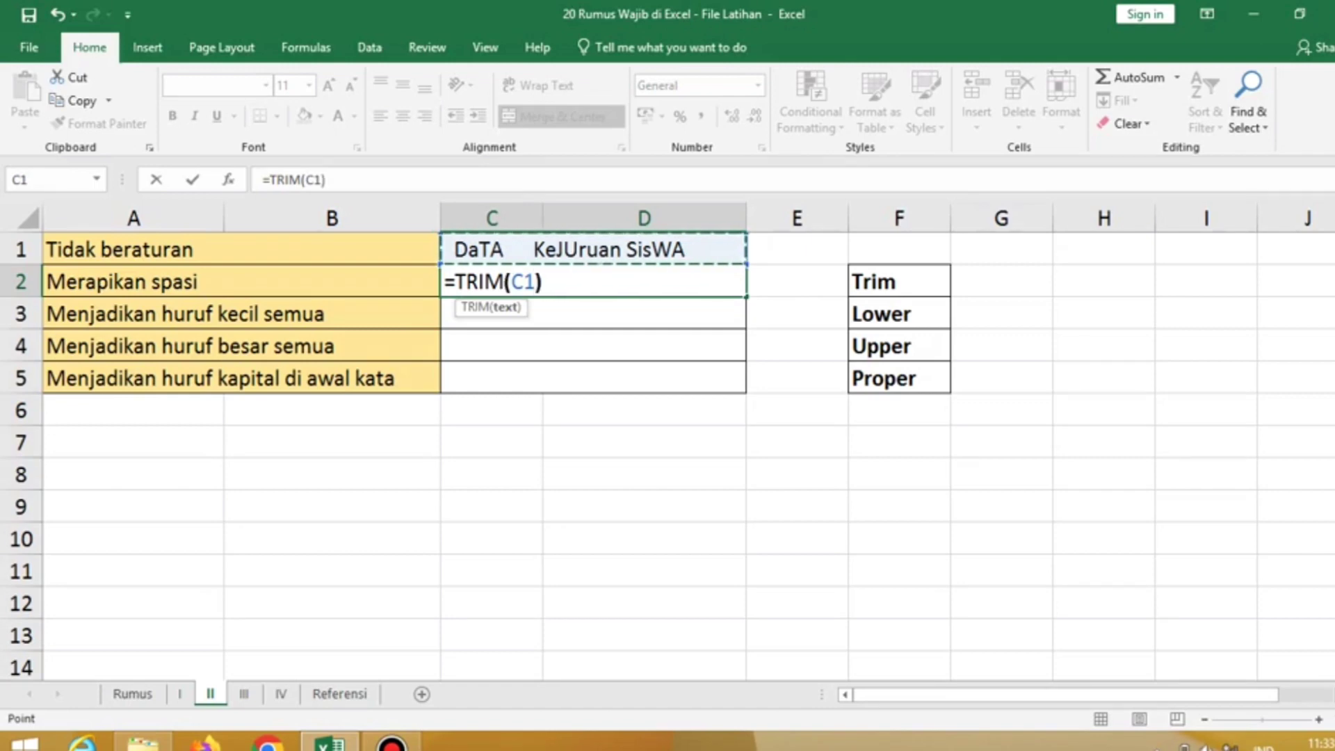
key("Return")
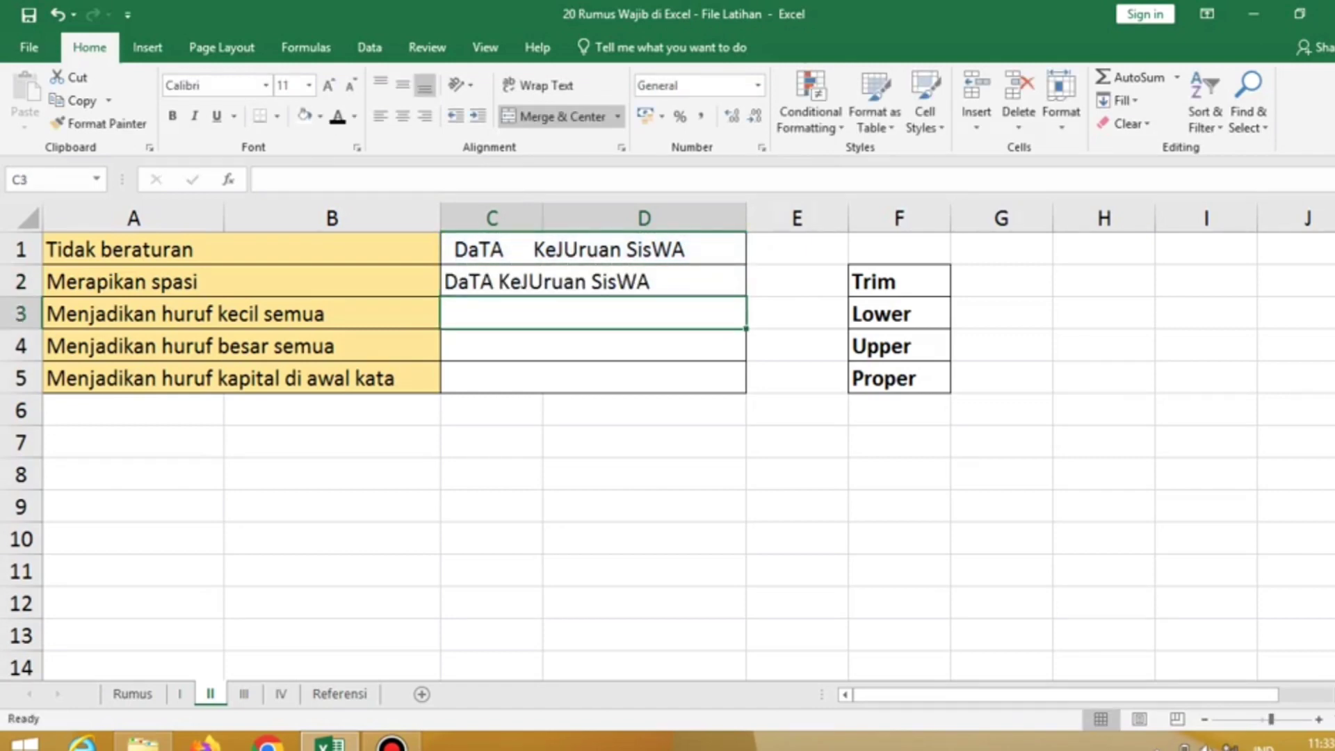
key("Up")
key("Up")
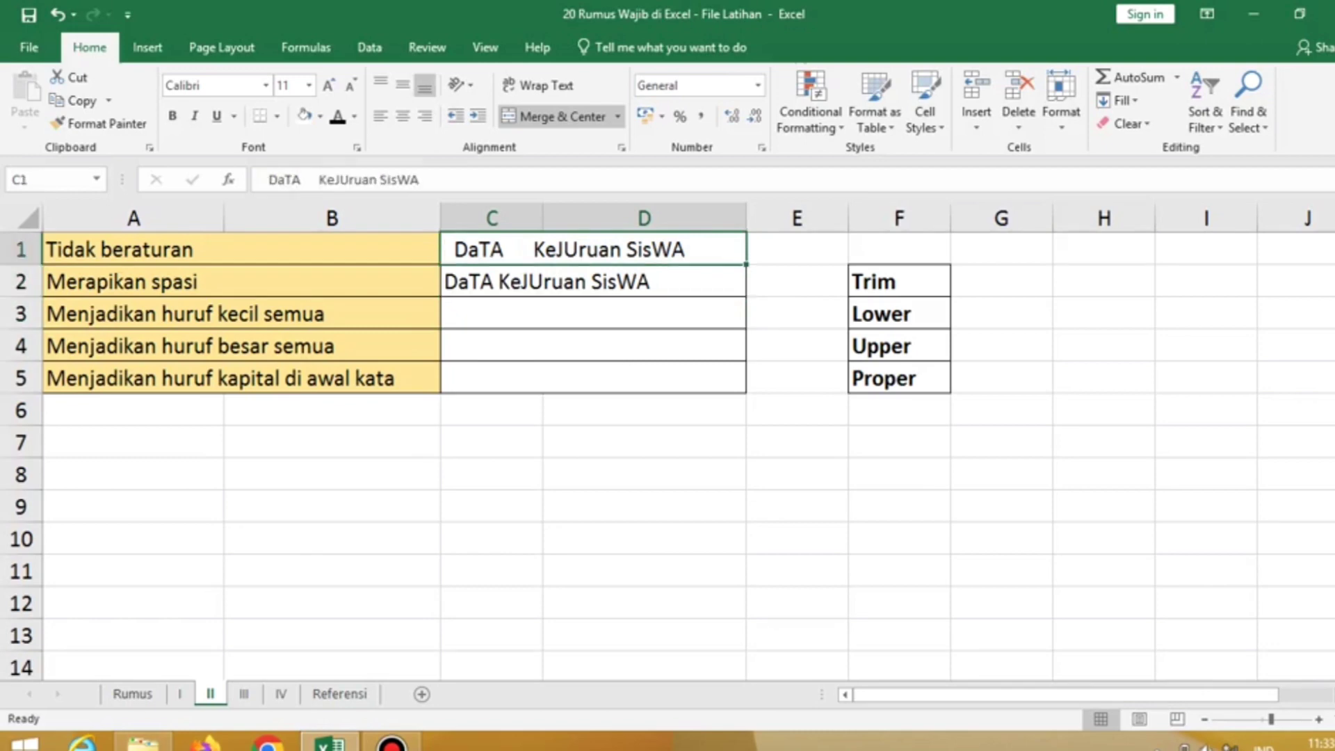
key("Down")
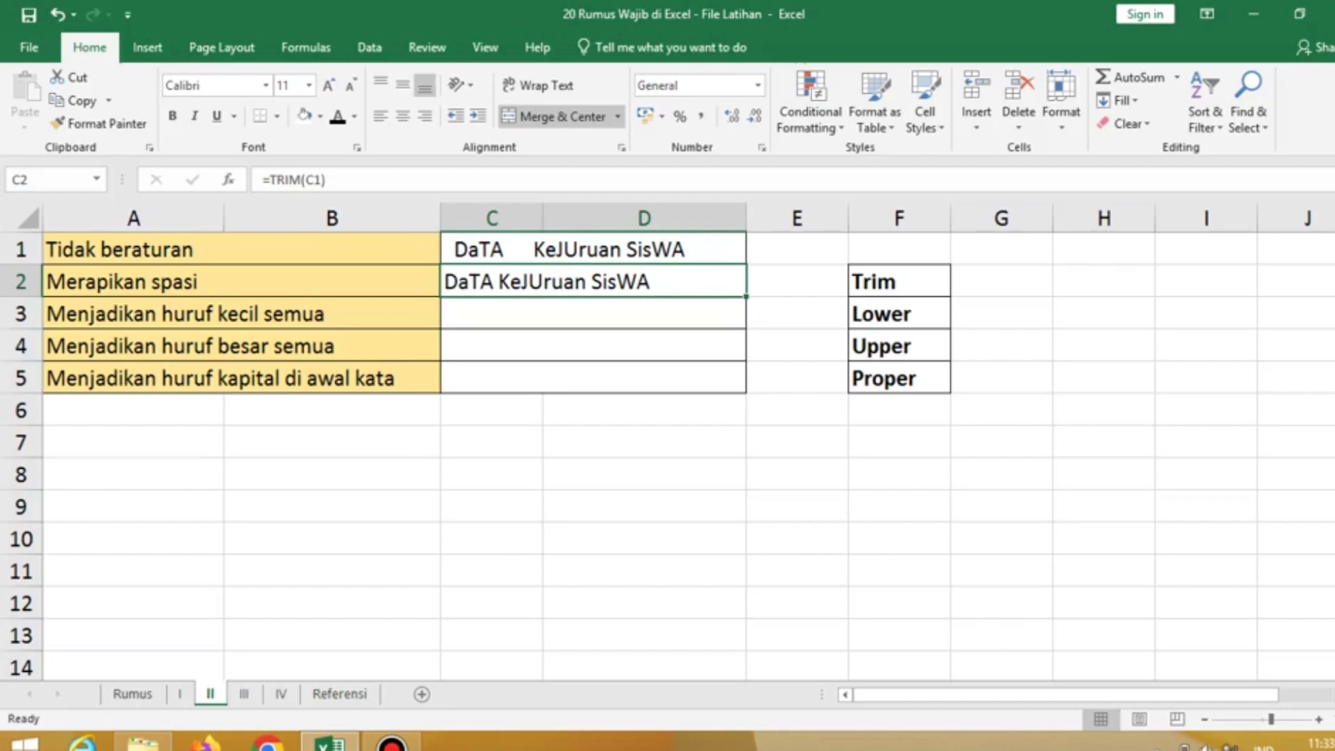
Step: Convert the trimmed text to all lowercase by entering =LOWER(C2) in C3
left_click(209, 314)
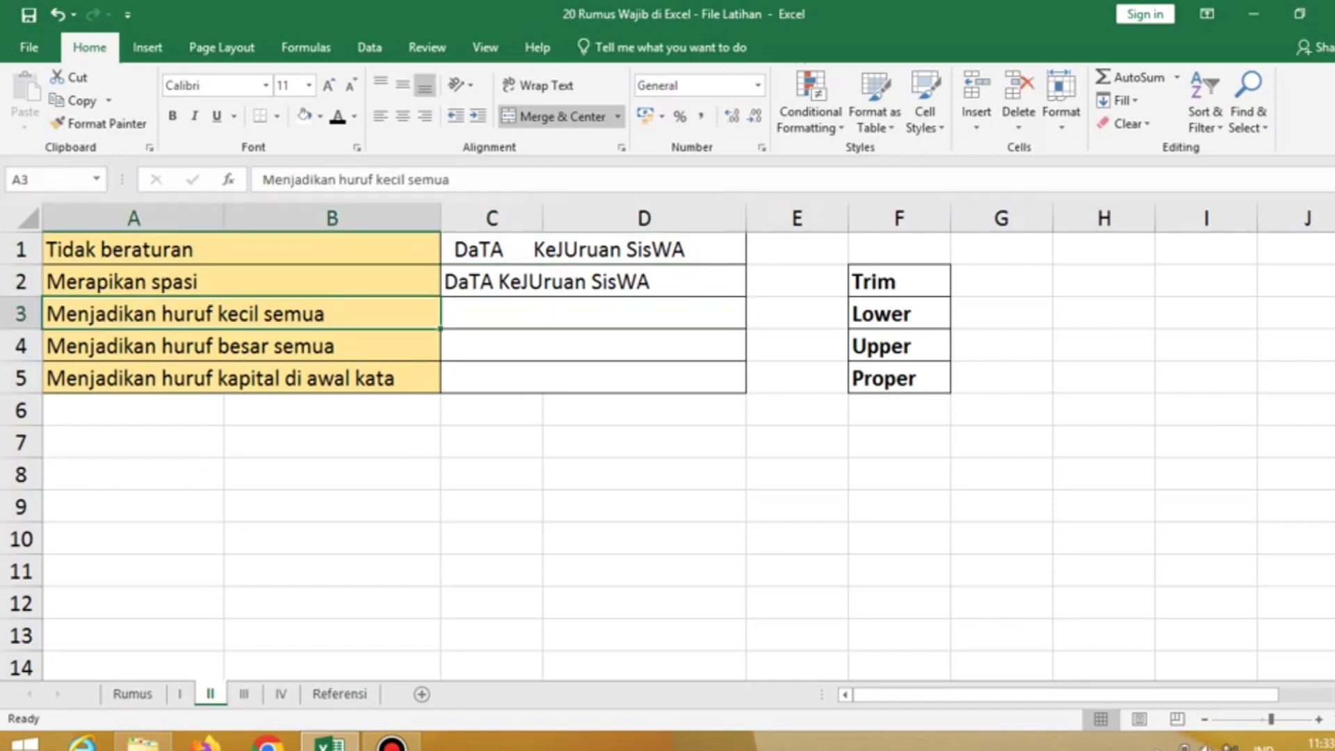
left_click(591, 314)
type("=")
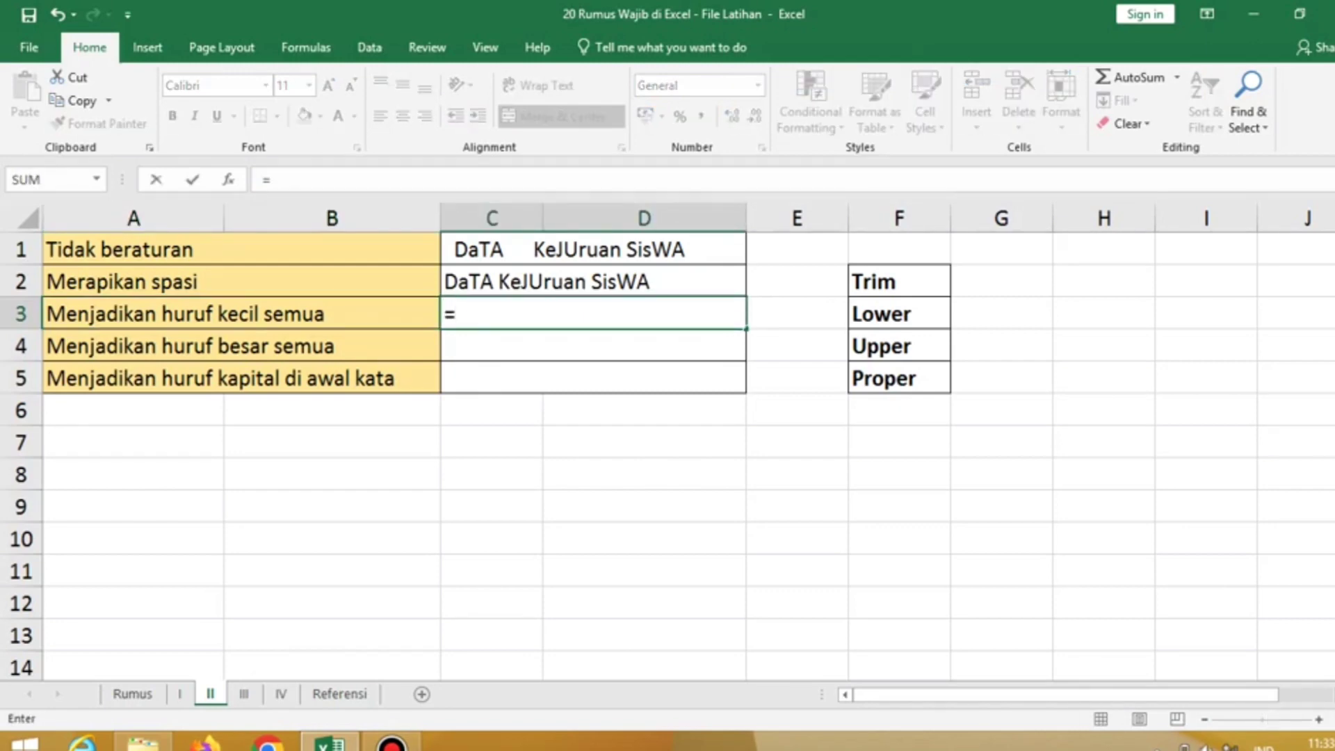
type("lower")
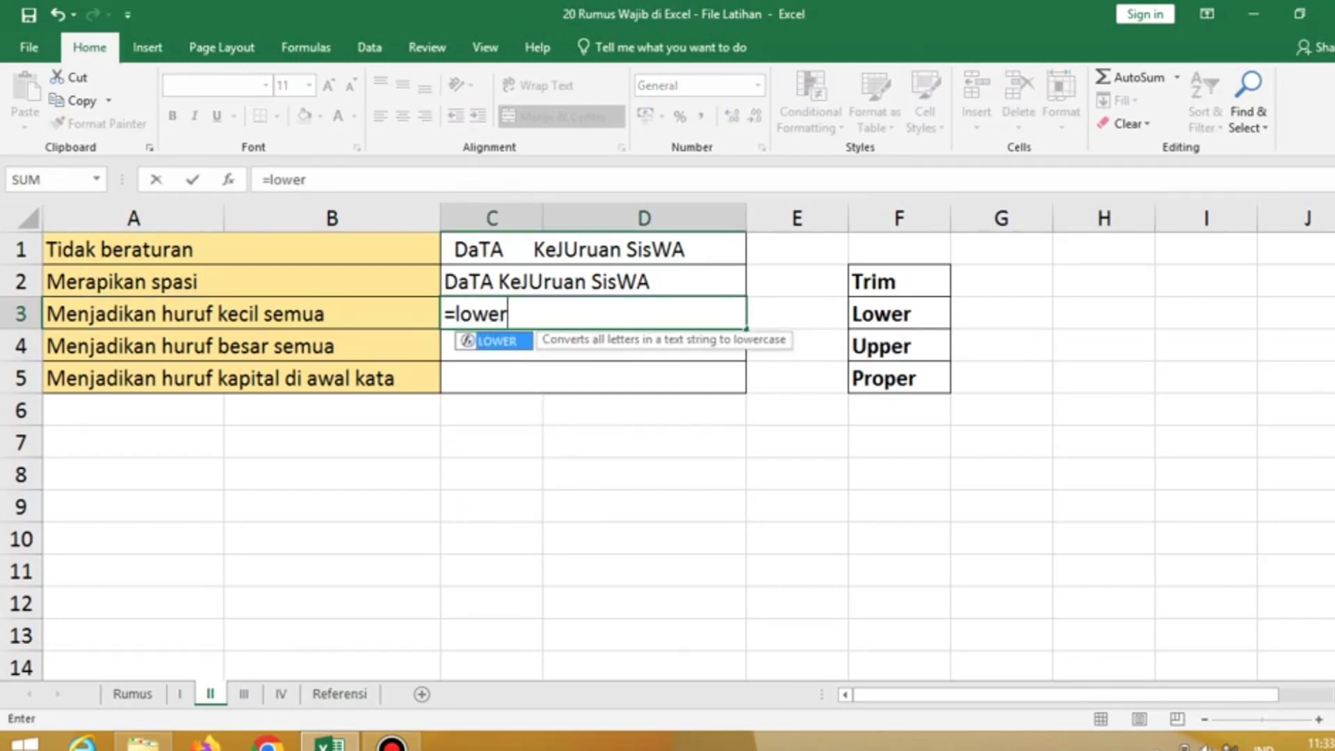
type("(")
key("Up")
type(")")
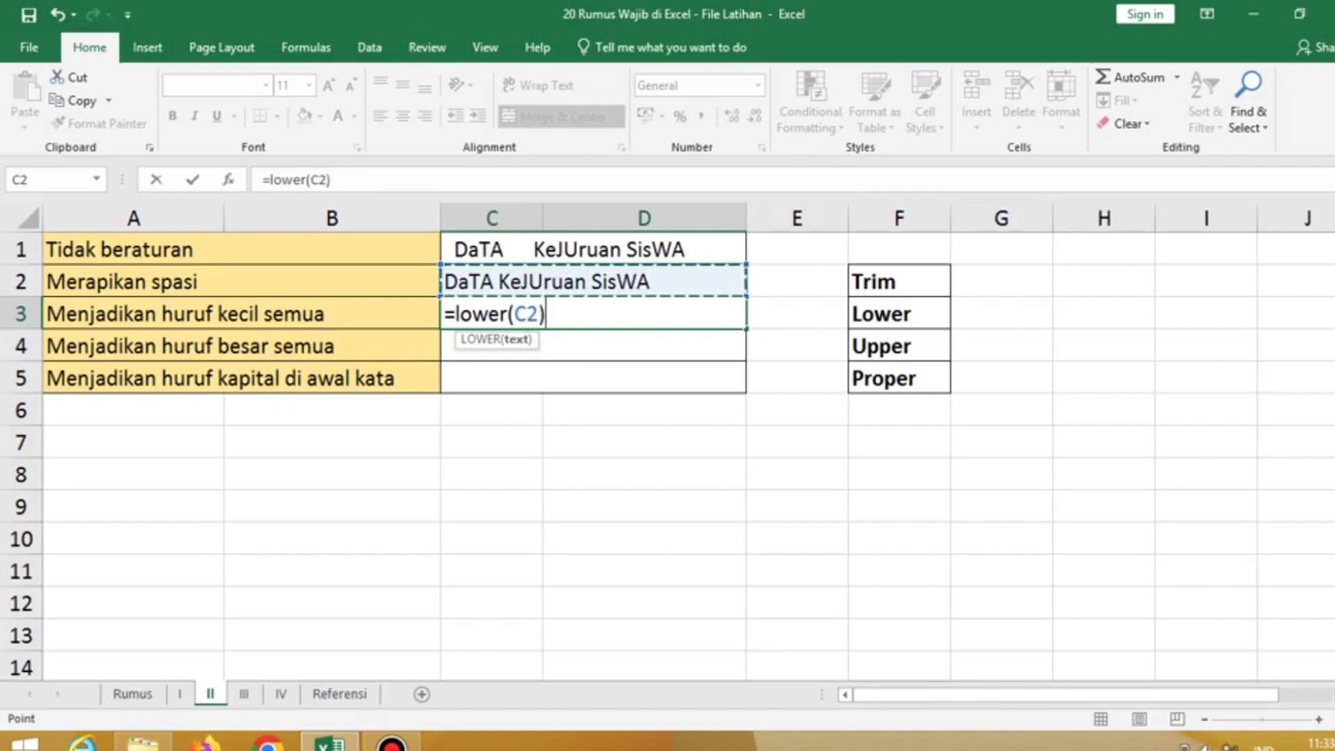
key("Return")
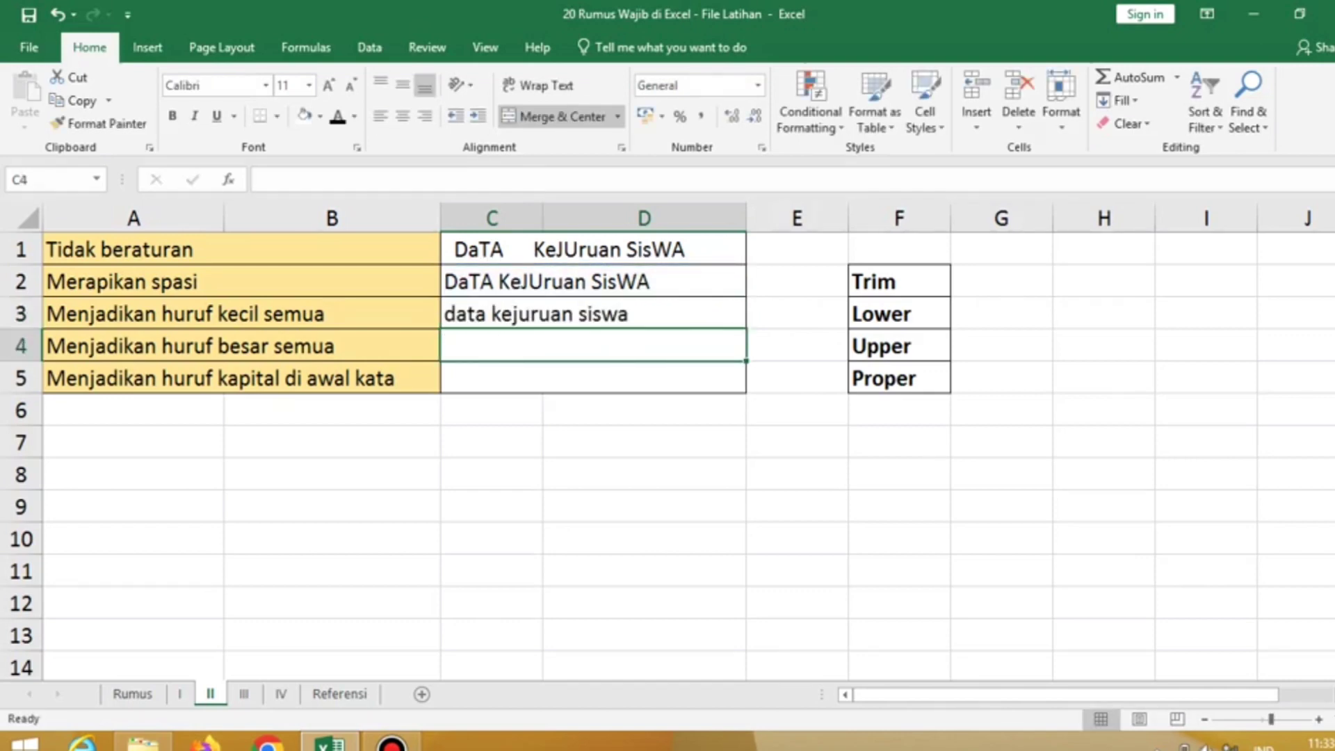
Step: Convert the trimmed text to all uppercase by entering =UPPER(C2) in C4, and check the formula
left_click(591, 314)
left_click(900, 346)
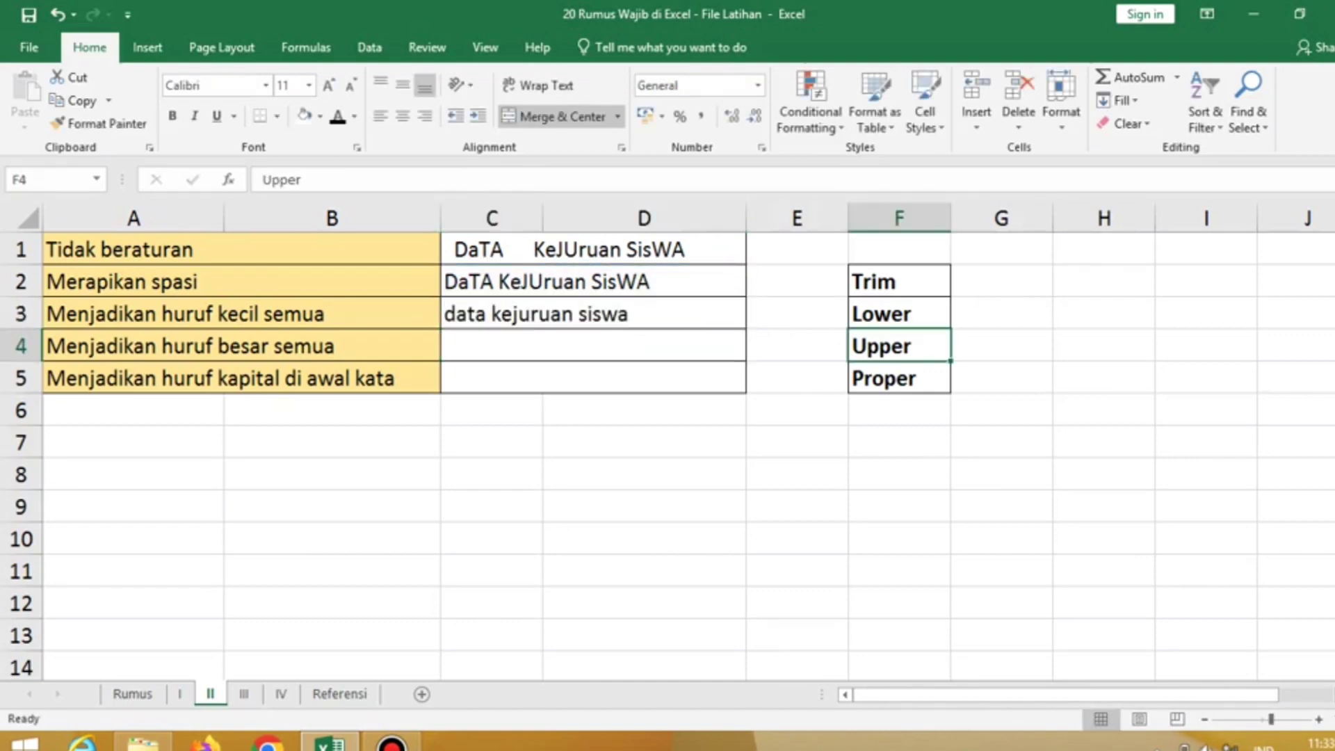
left_click(591, 346)
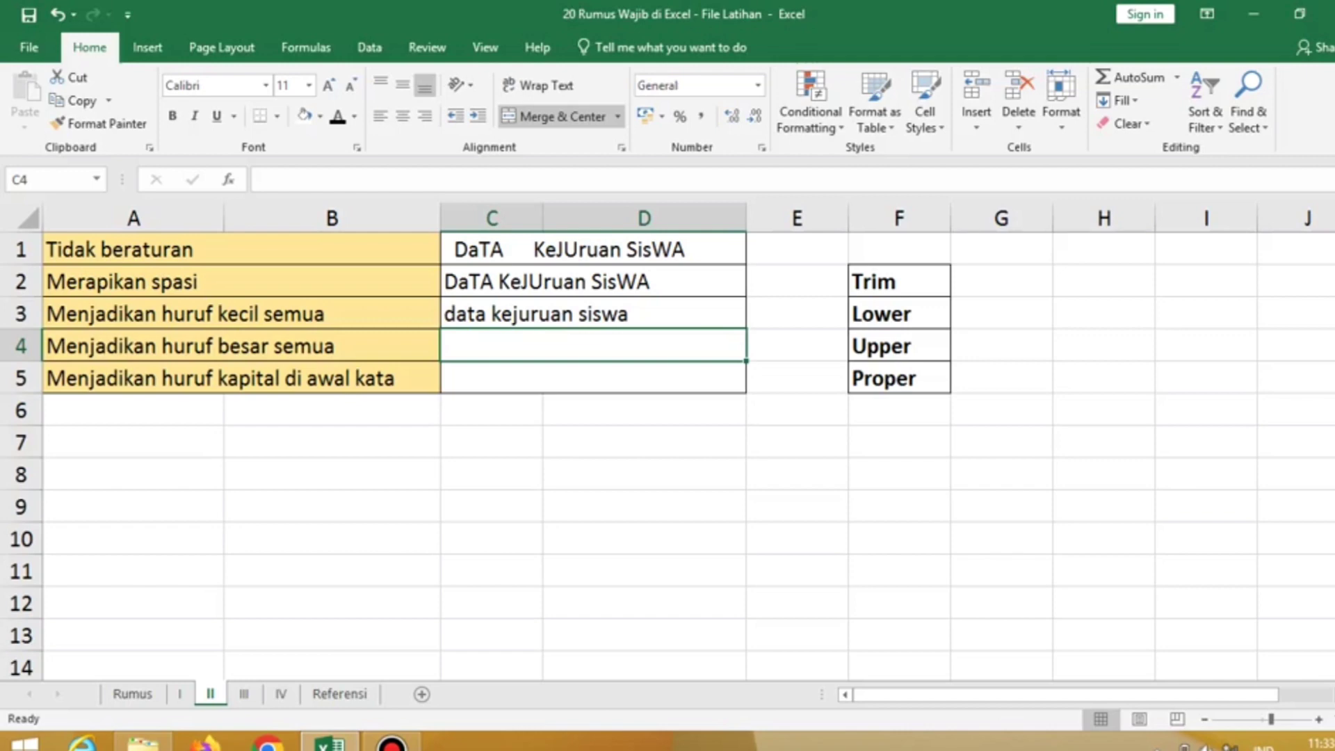
type("=u")
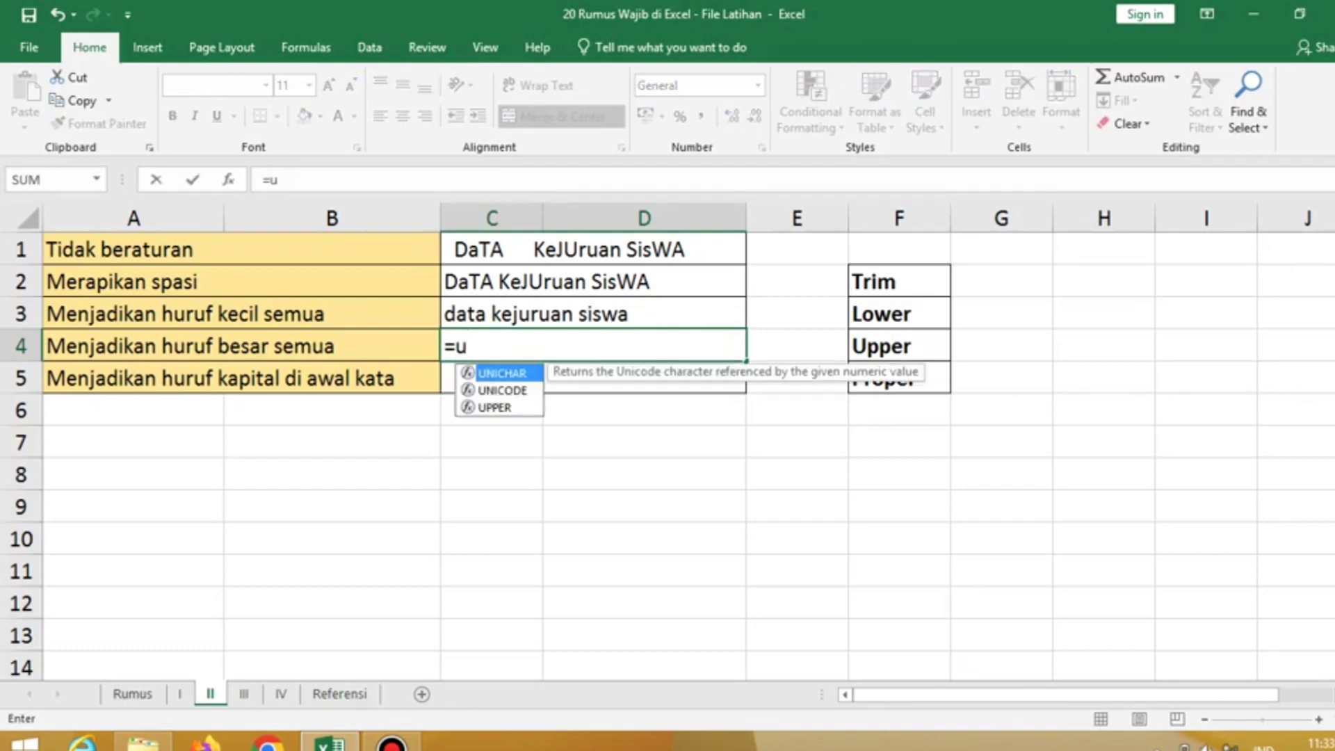
type("pper")
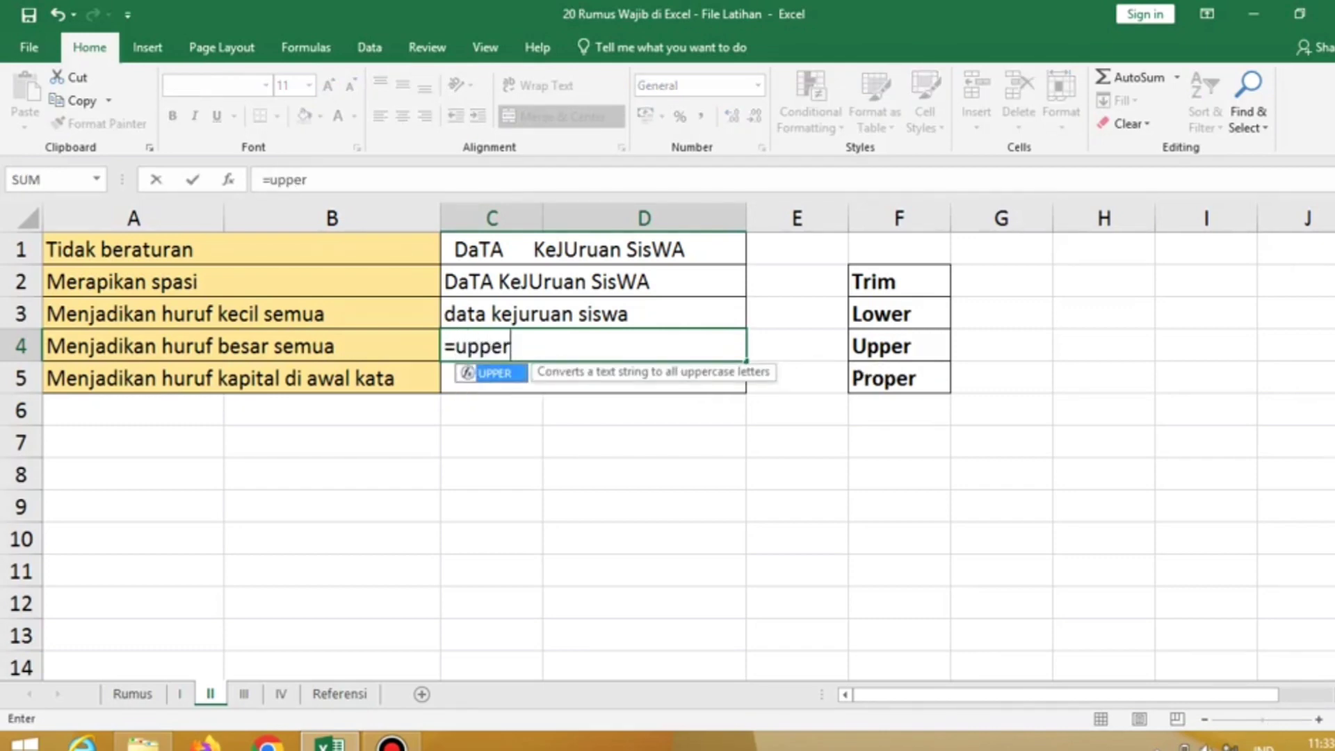
type("(")
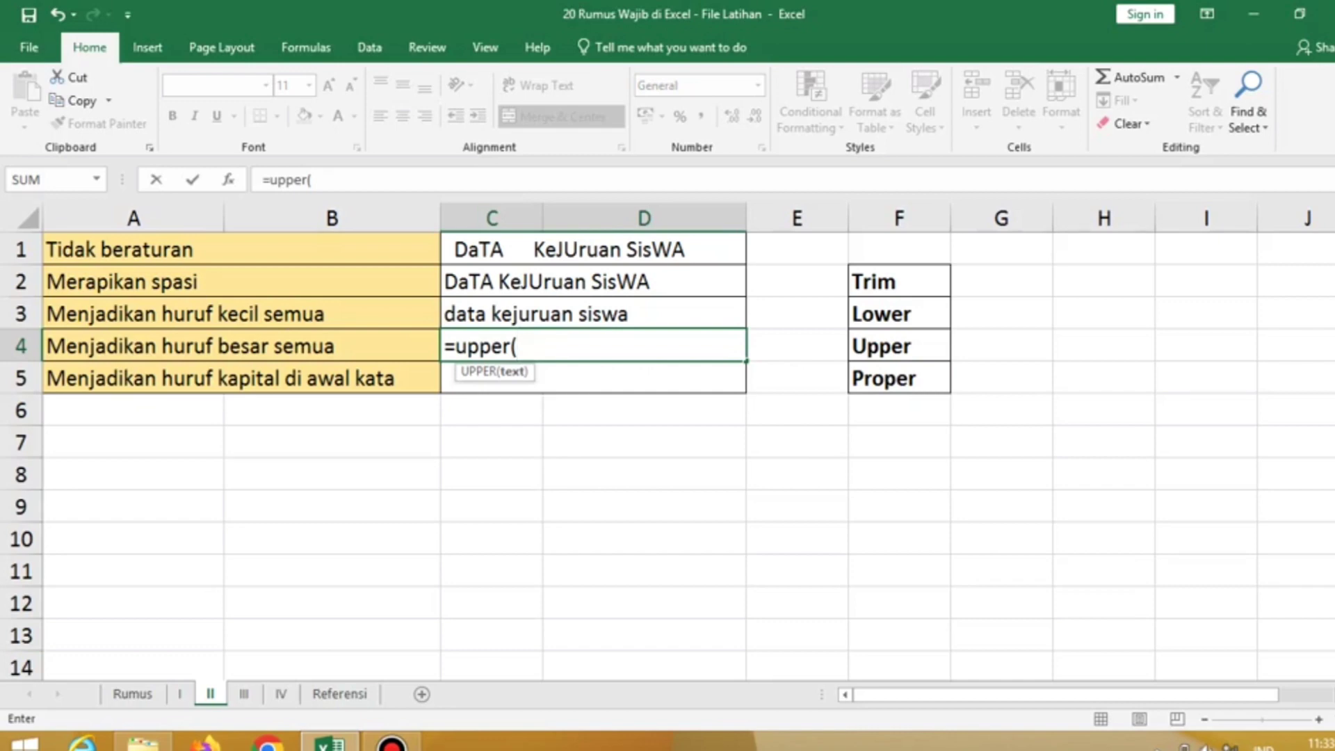
left_click(593, 282)
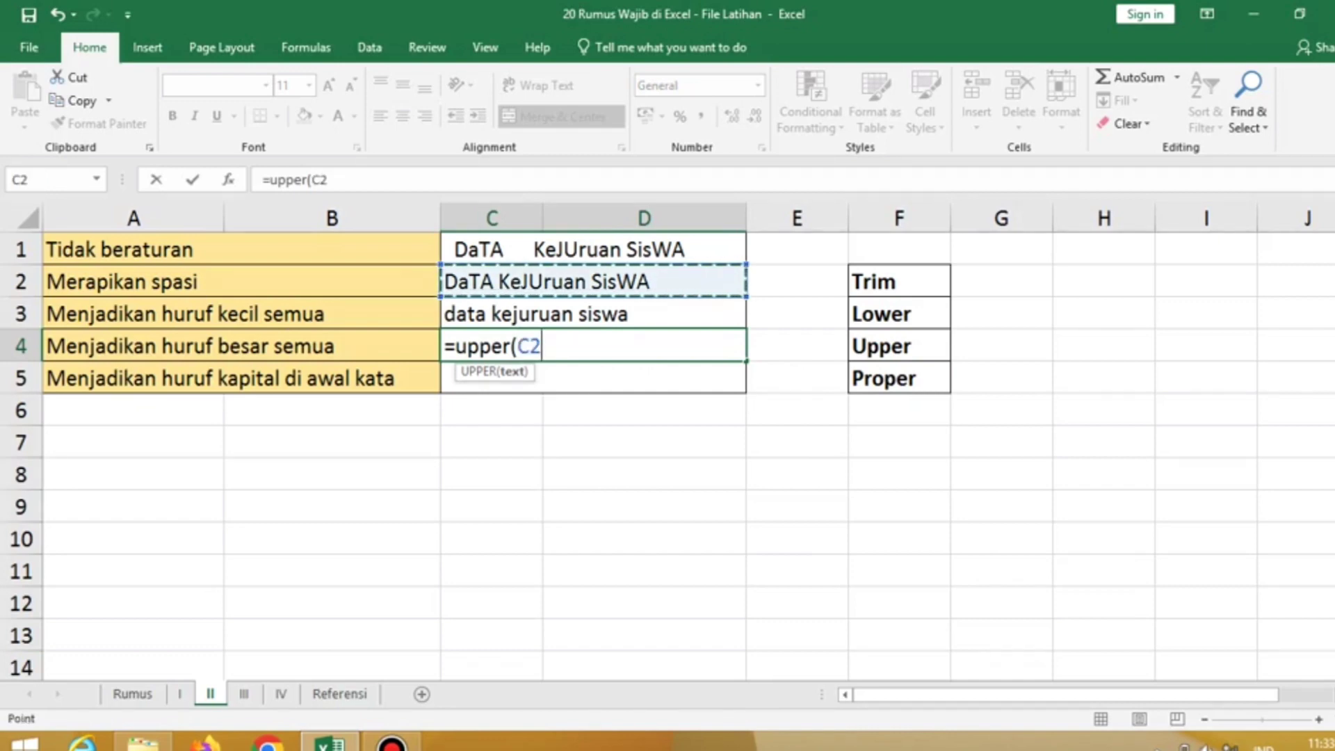
type(")")
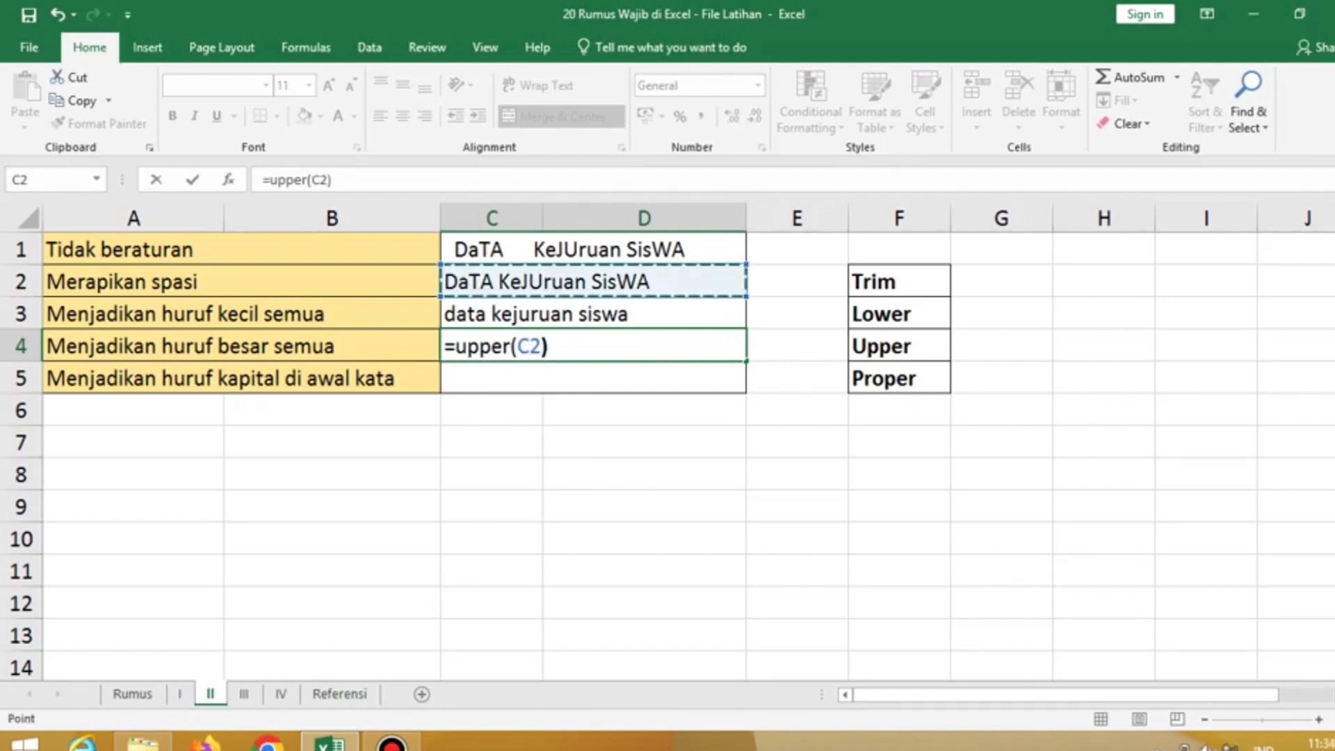
key("Return")
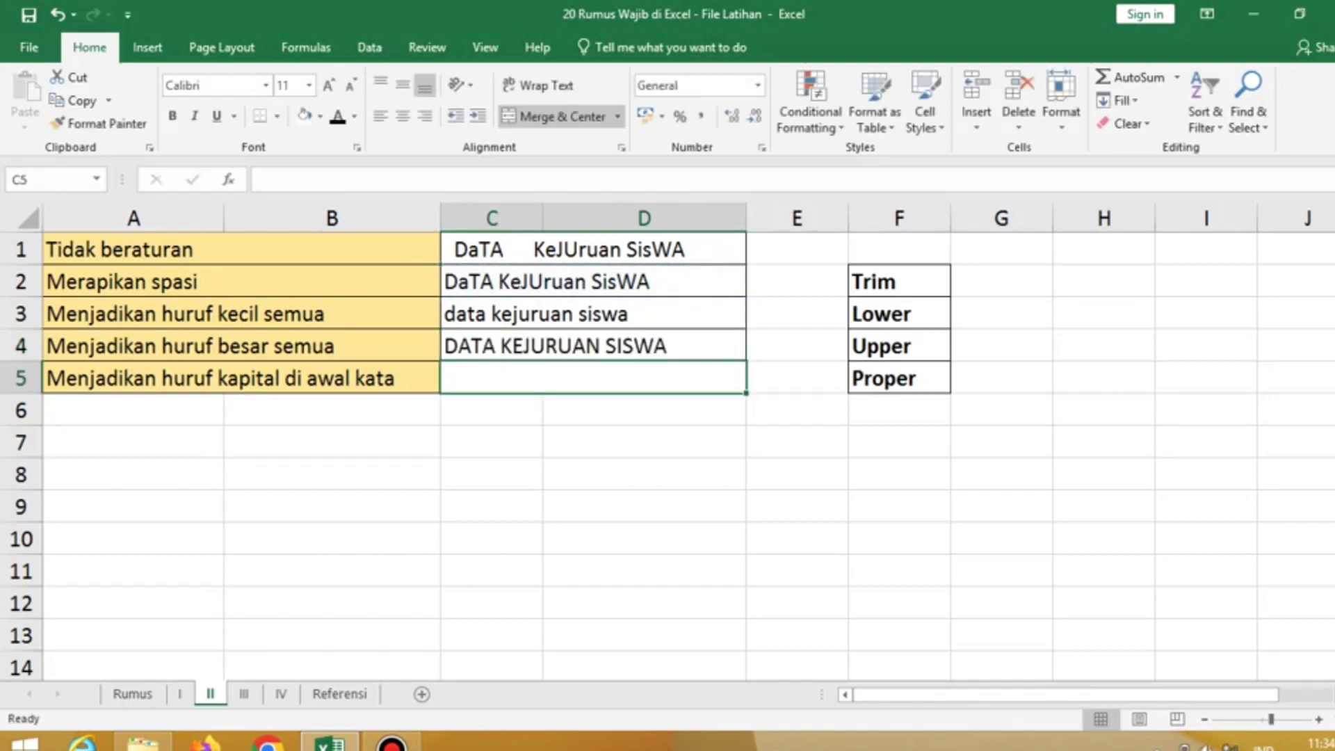
left_click(593, 346)
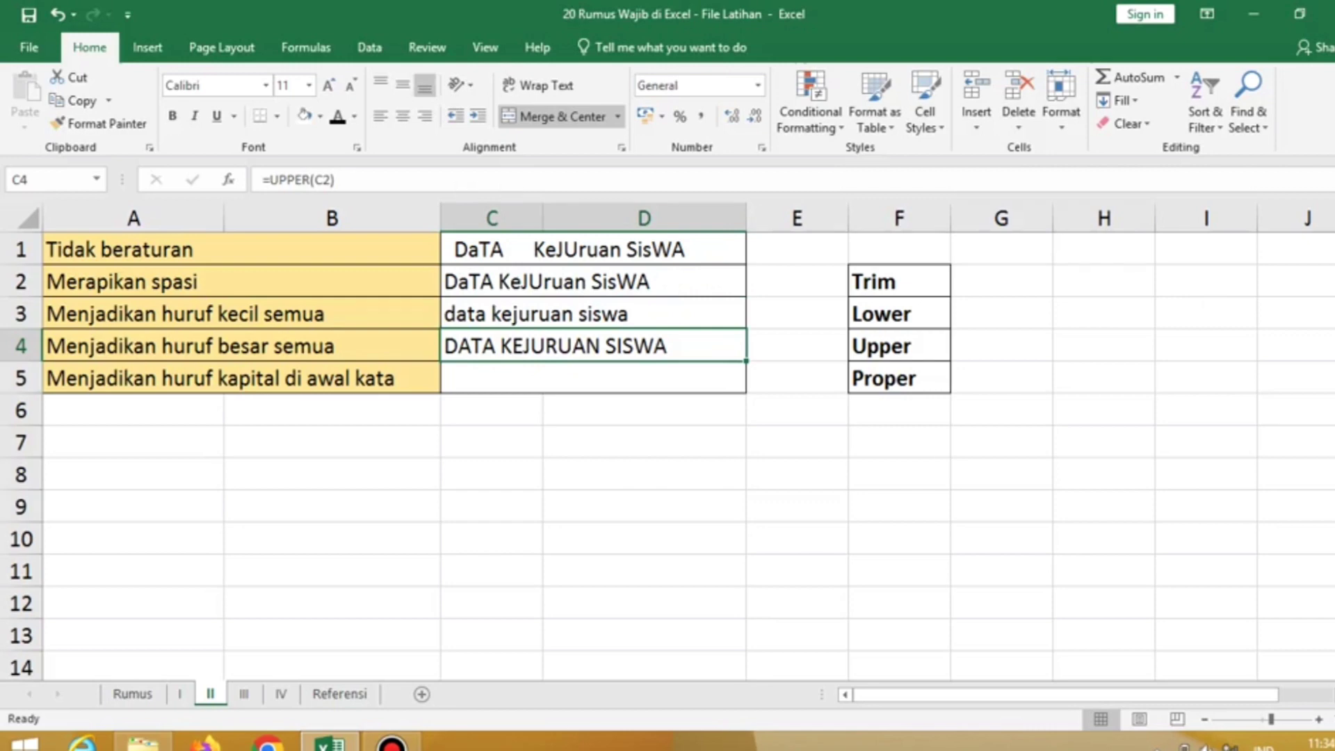
Step: Capitalize the first letter of each word of the trimmed text by entering =PROPER(C2) in C5, and check the formula
left_click(899, 378)
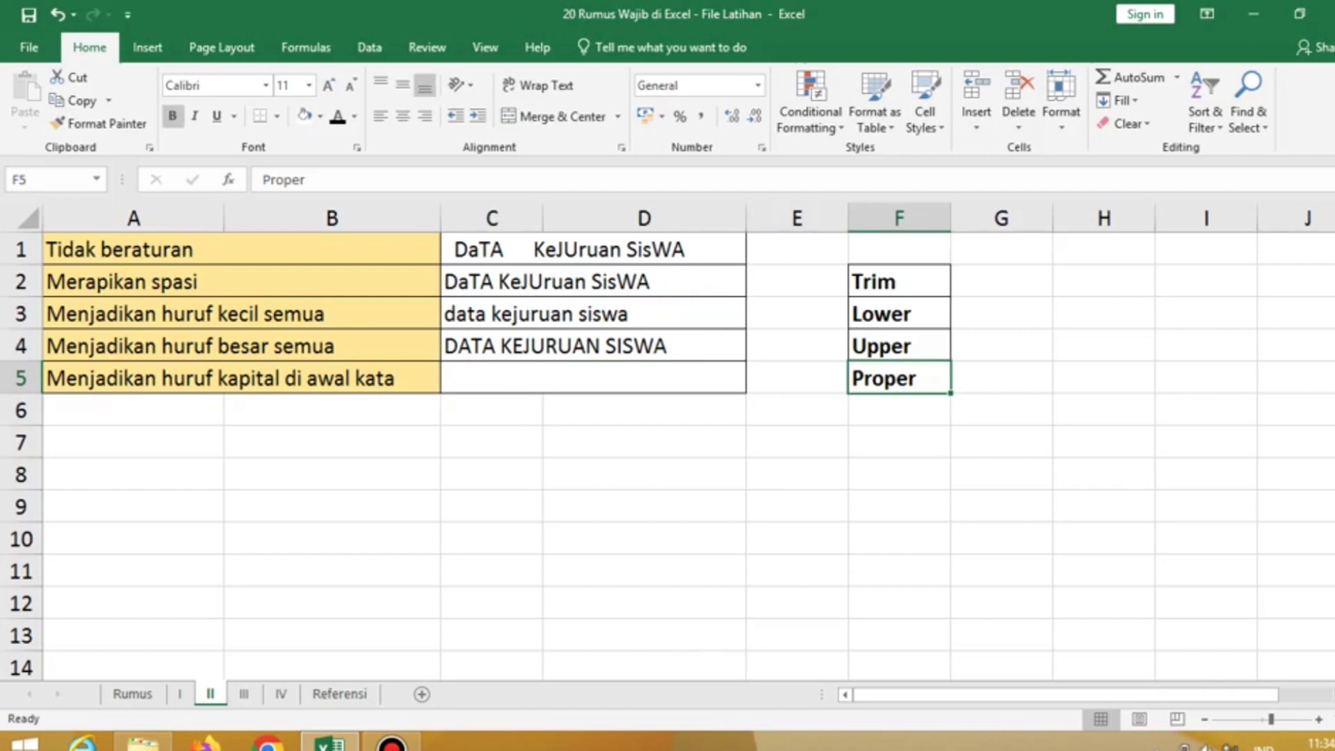
left_click(593, 378)
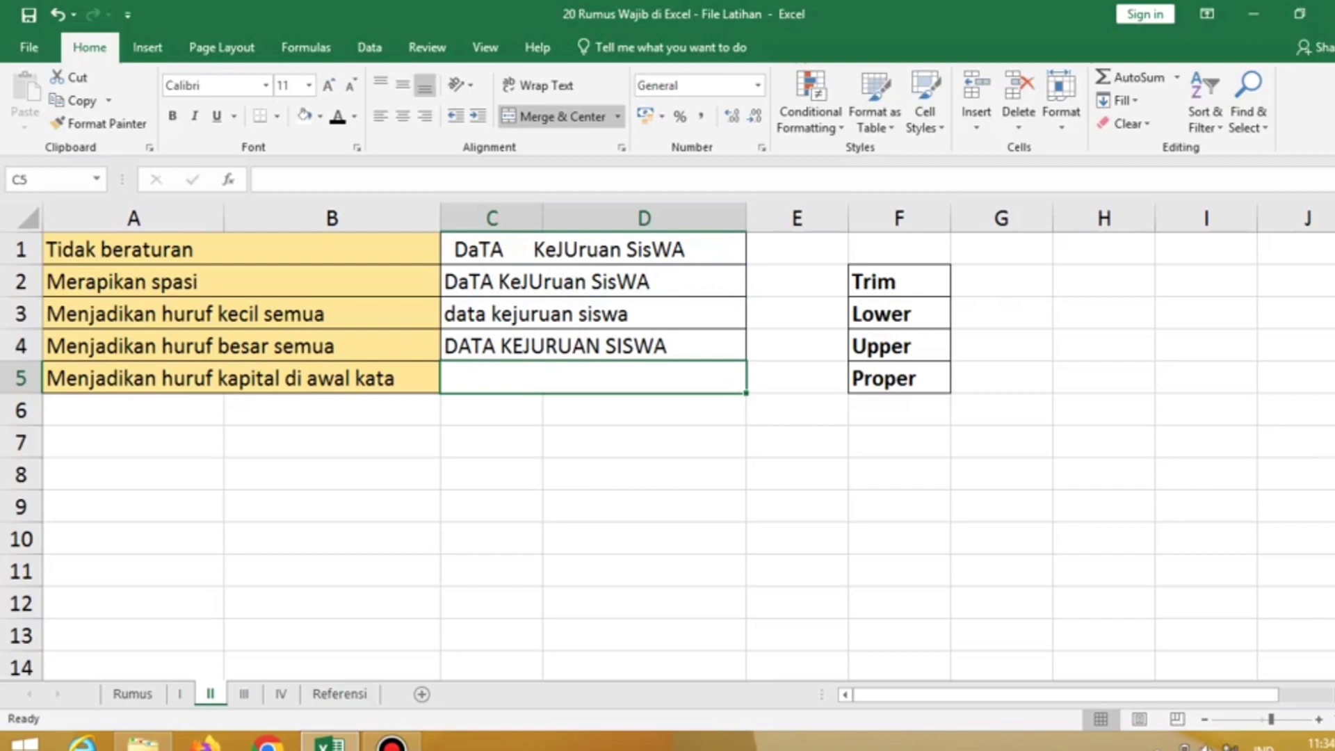
type("=")
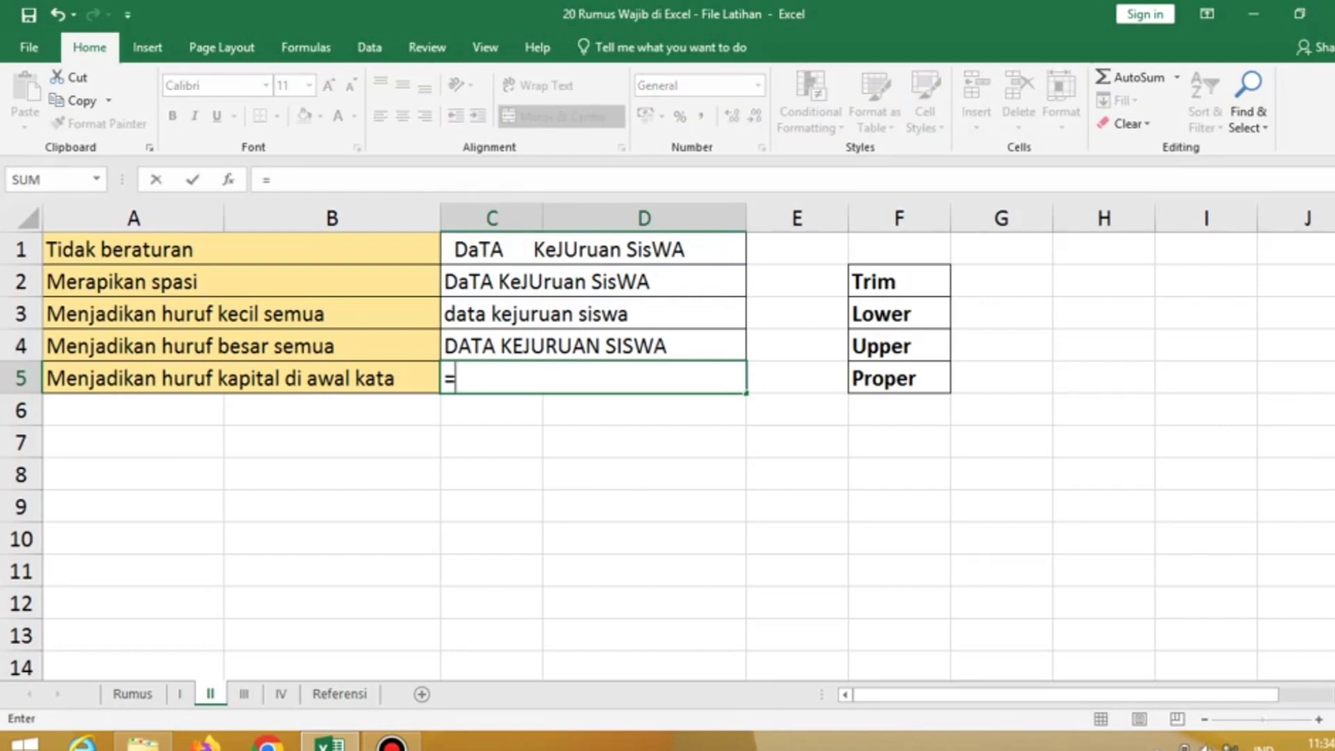
type("proper")
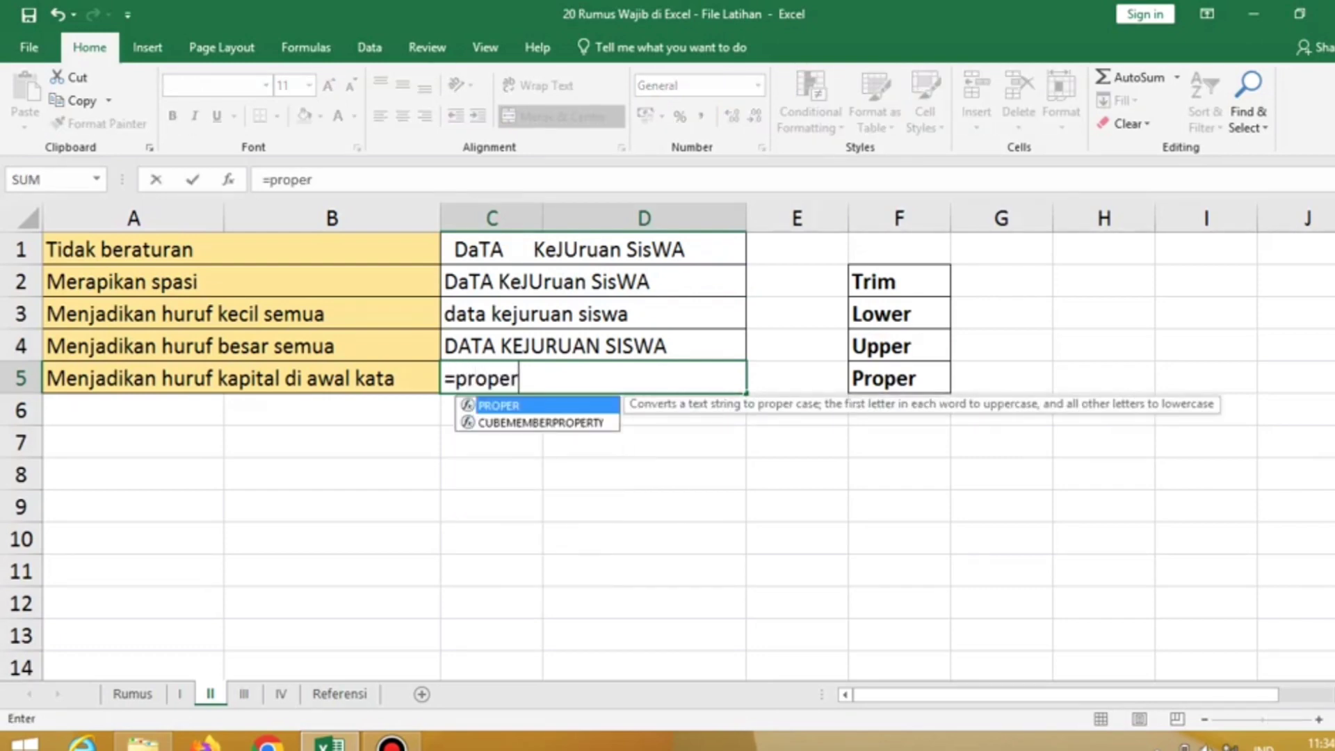
key("Tab")
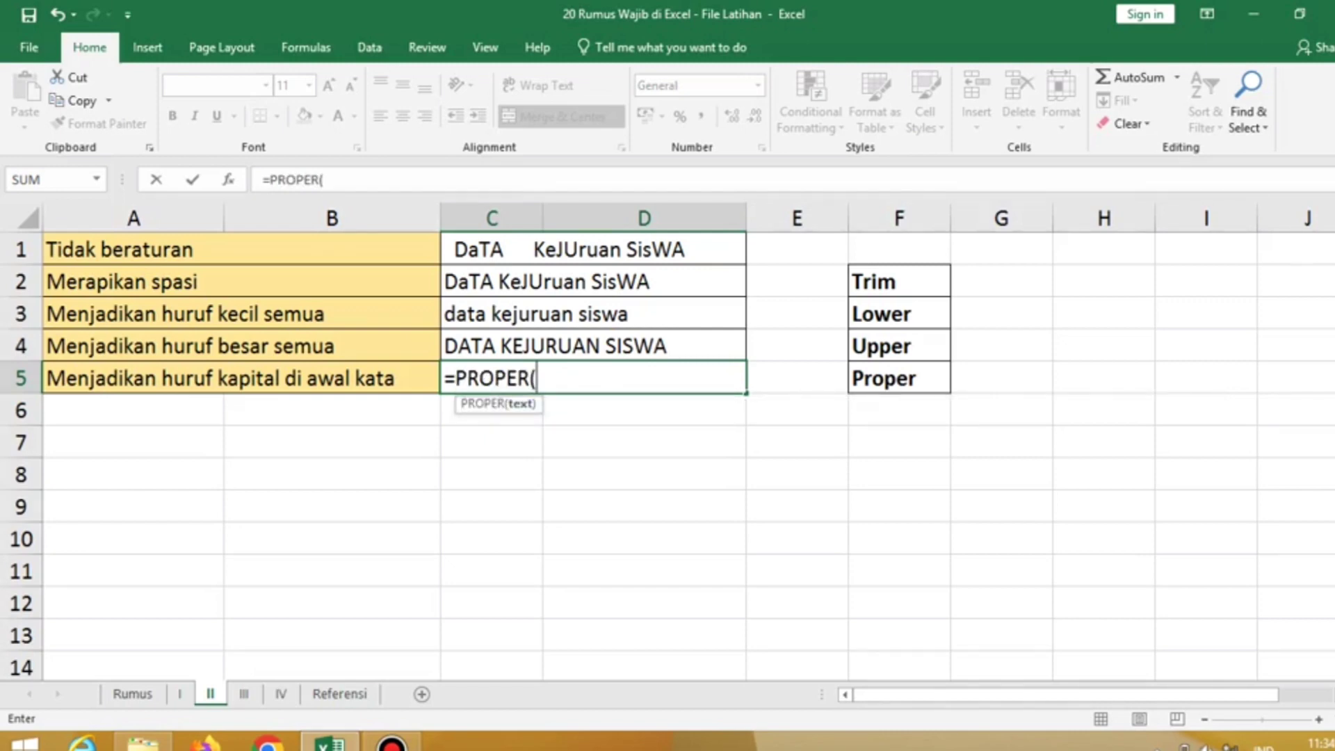
left_click(593, 282)
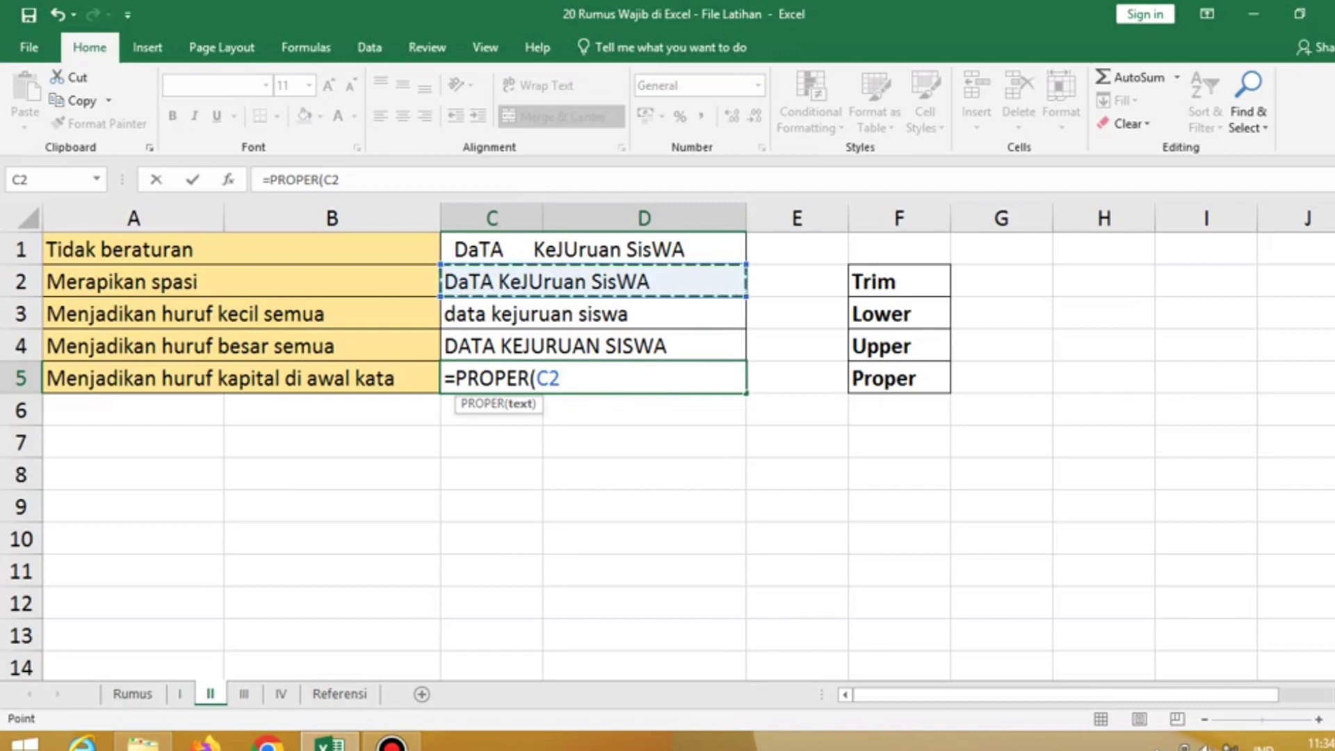
type(")")
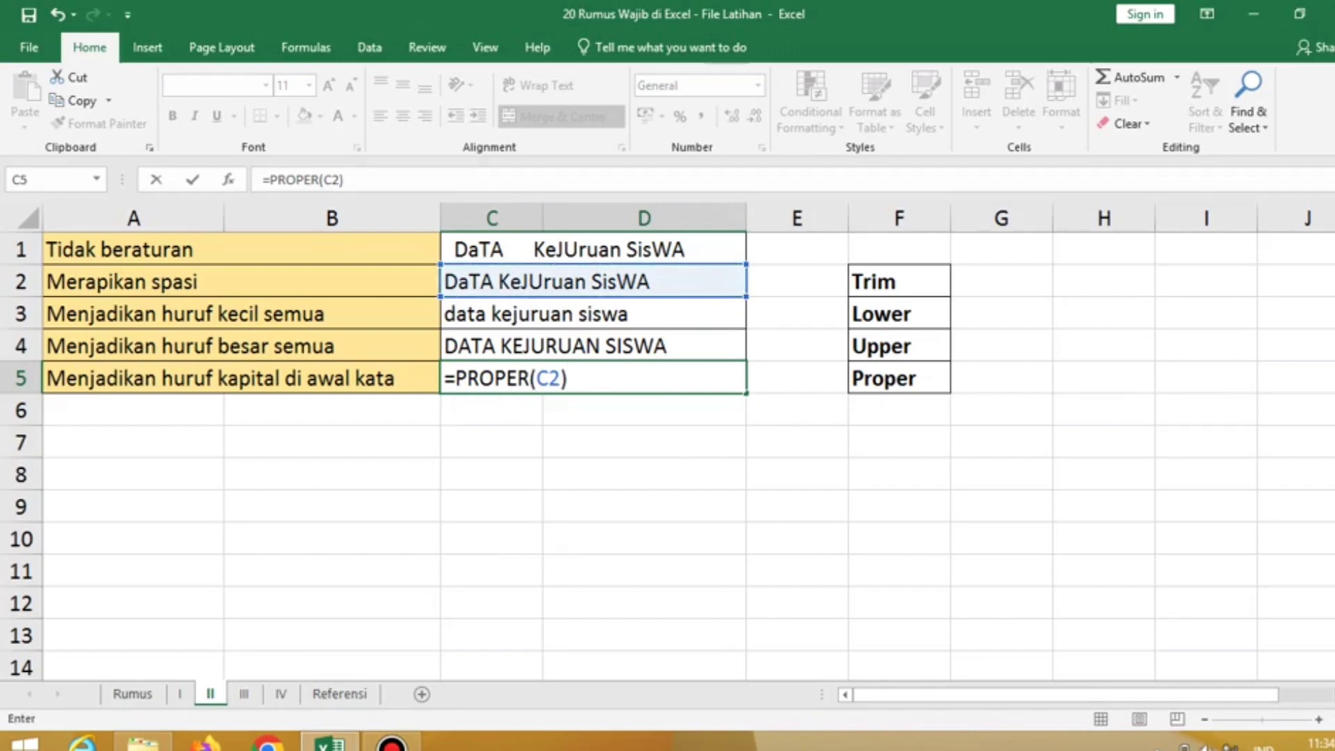
key("Return")
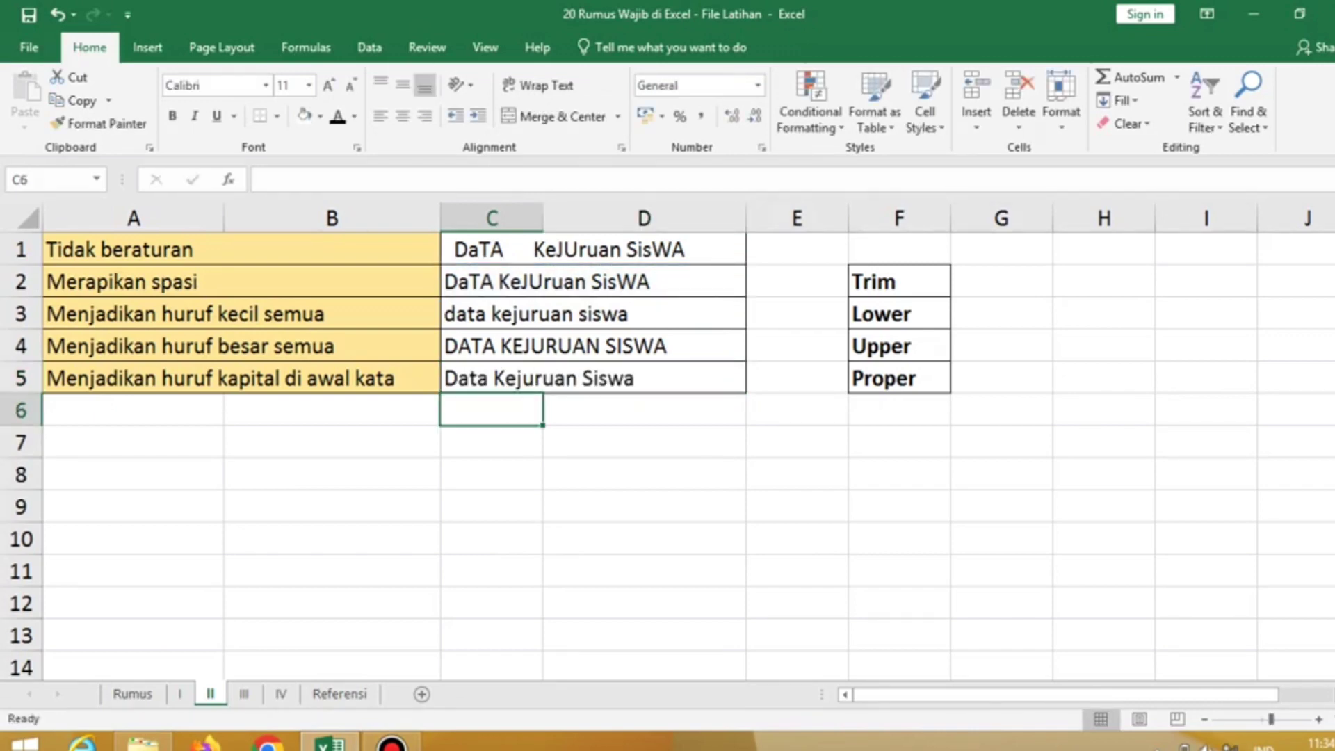
left_click(593, 378)
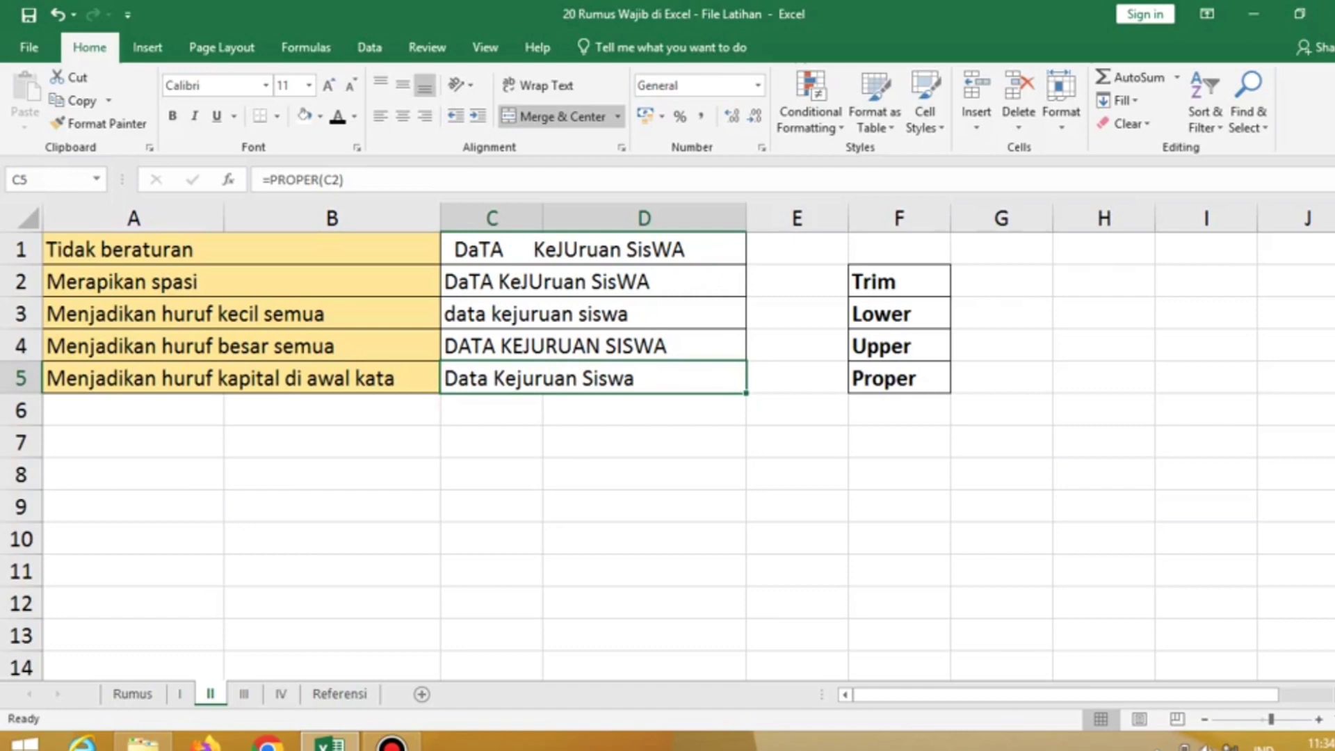
scroll(668, 445, "up", 1)
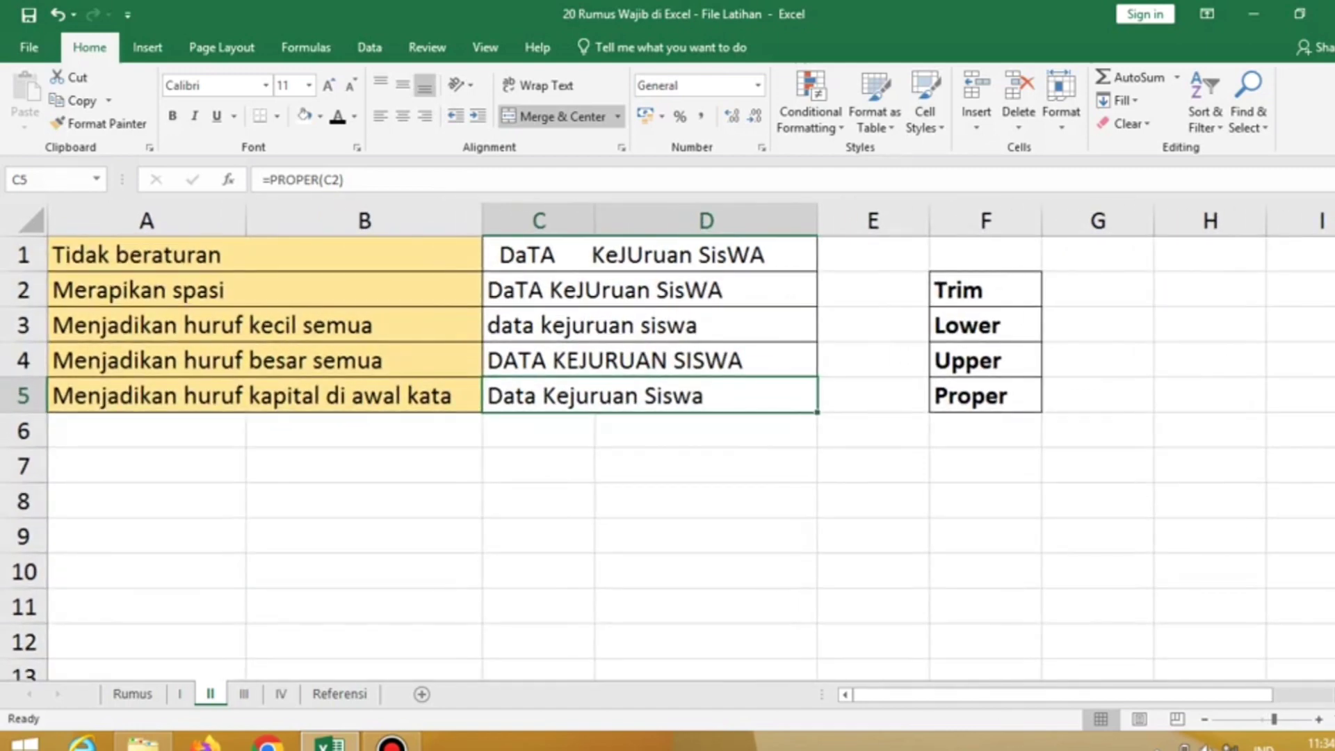
Step: Open sheet III and examine the group III function names in G1:G5, from Concatenate to Right
key("ctrl+Page_Down")
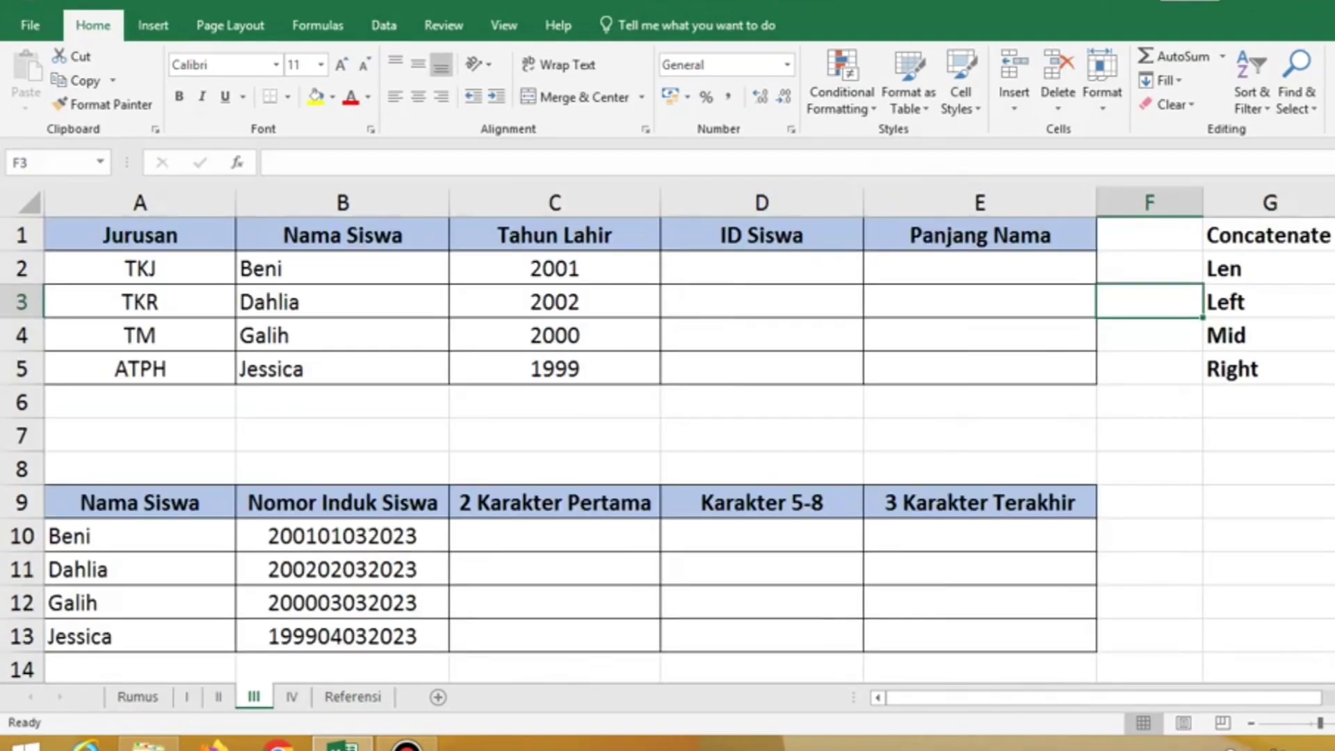
left_click(1269, 235)
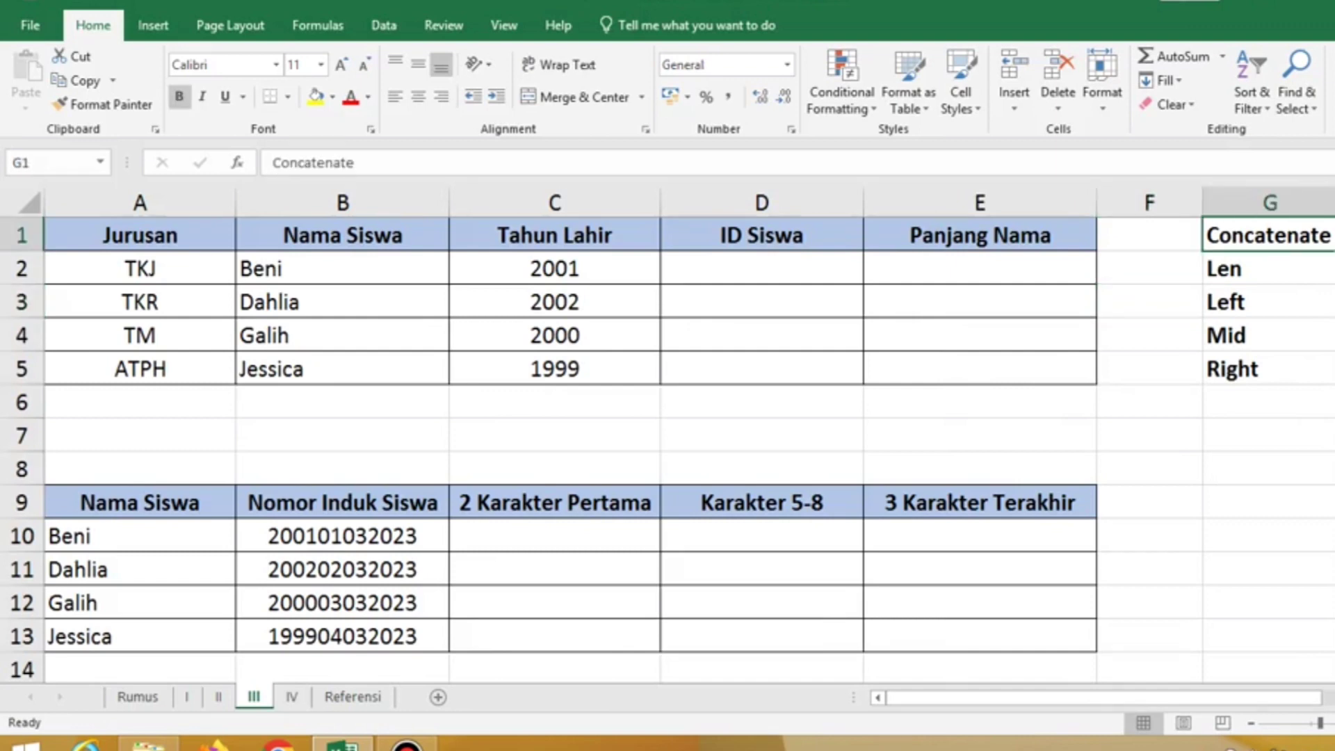
key("shift+Down")
key("shift+Down")
key("shift+Down")
key("shift+Down")
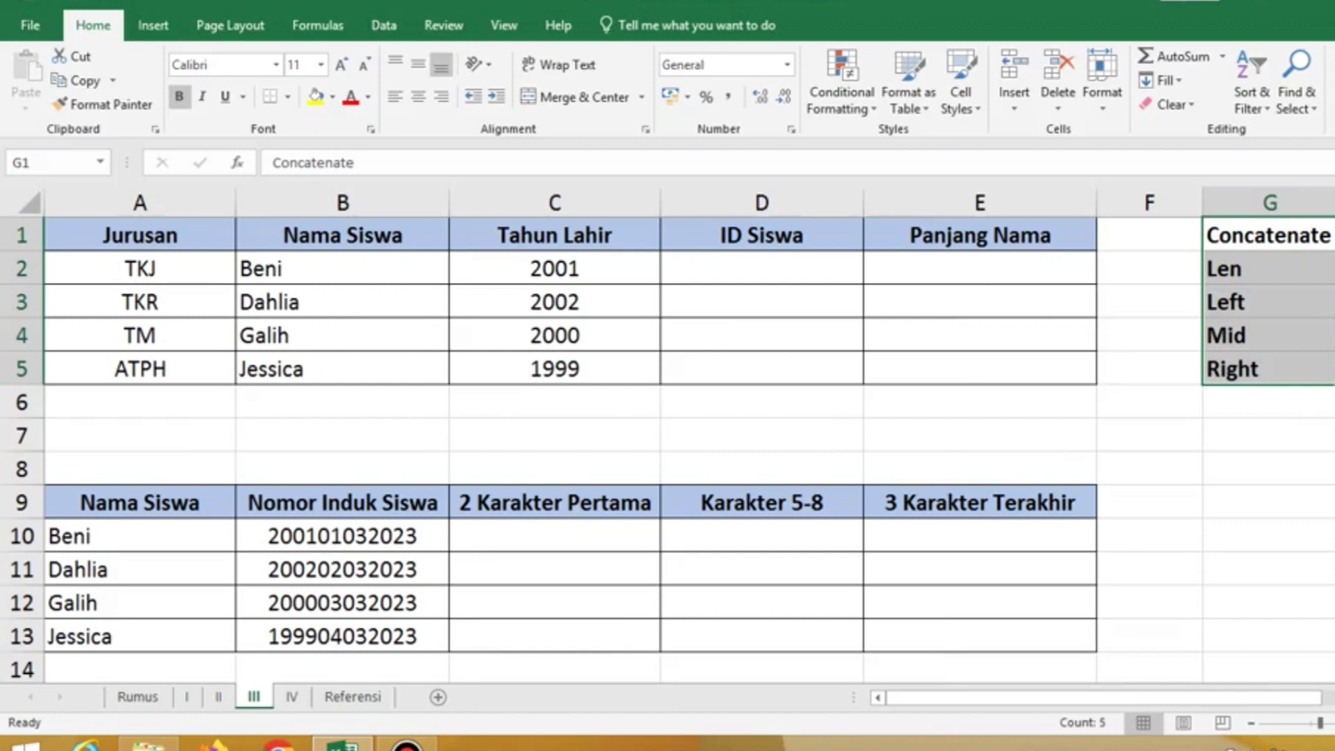
left_click(1269, 235)
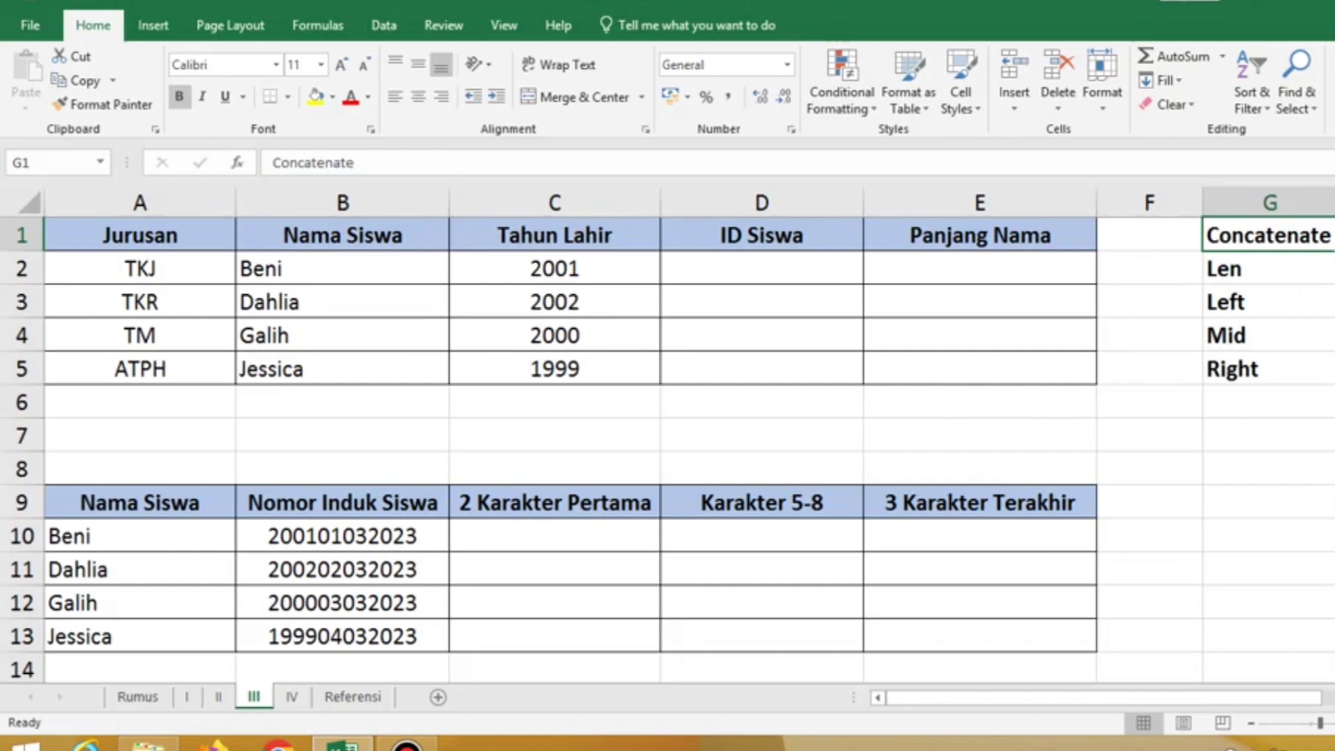
Step: Examine the 2 Karakter Pertama heading and the student table in A1:E5, including the Jurusan, Nama Siswa, Tahun Lahir, ID Siswa and Panjang Nama columns
left_click(554, 502)
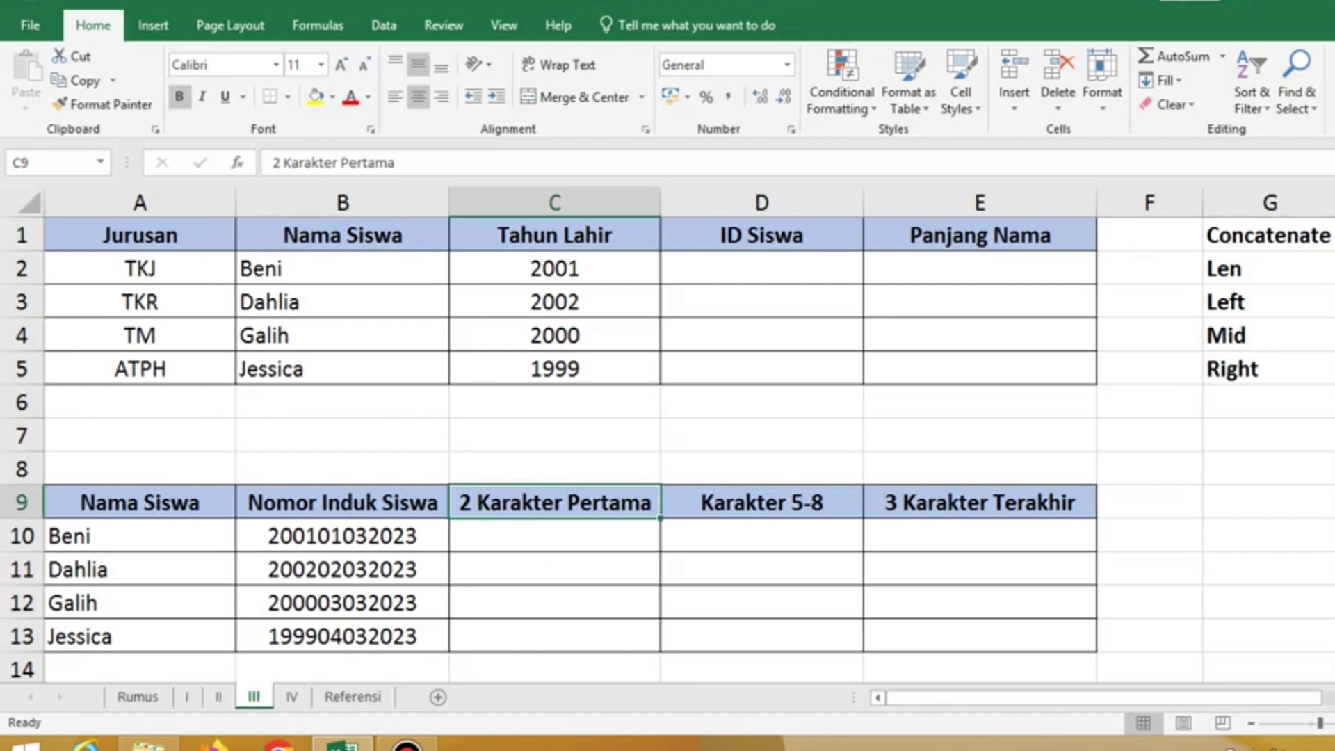
left_click(761, 301)
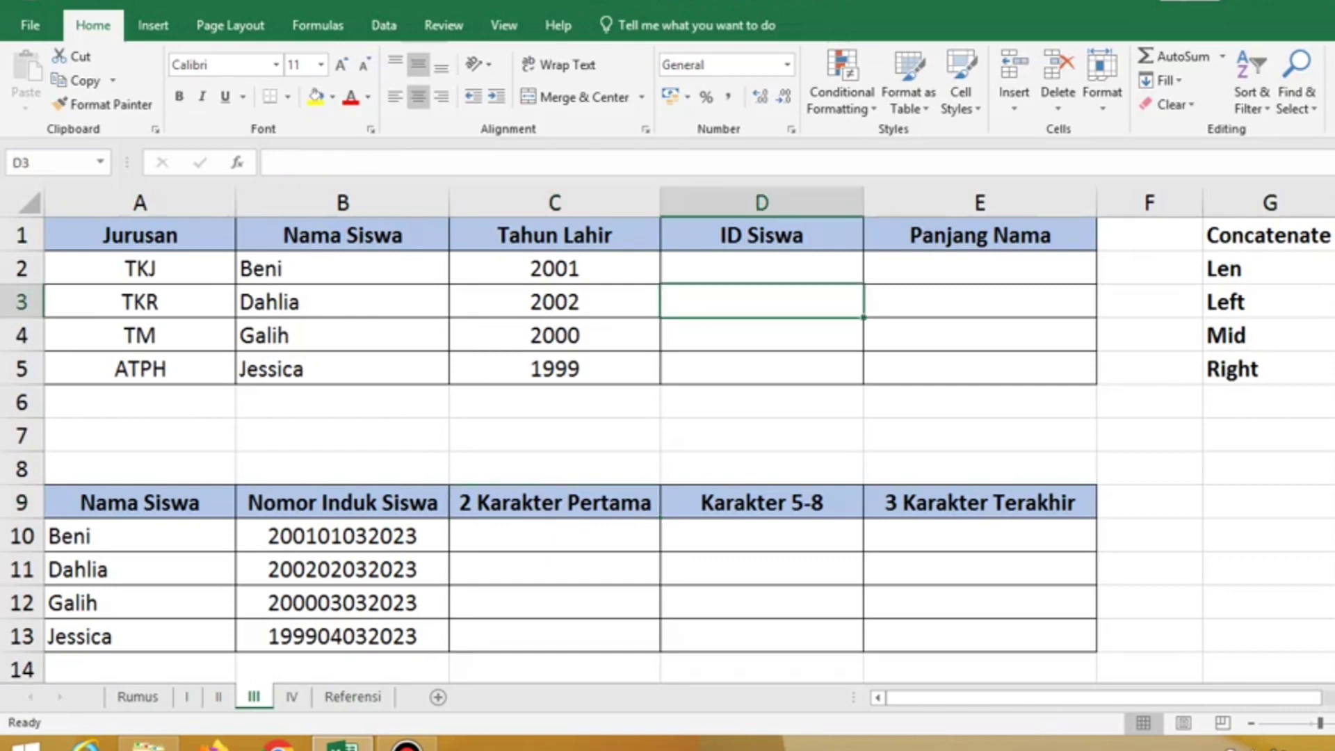
left_click(979, 235)
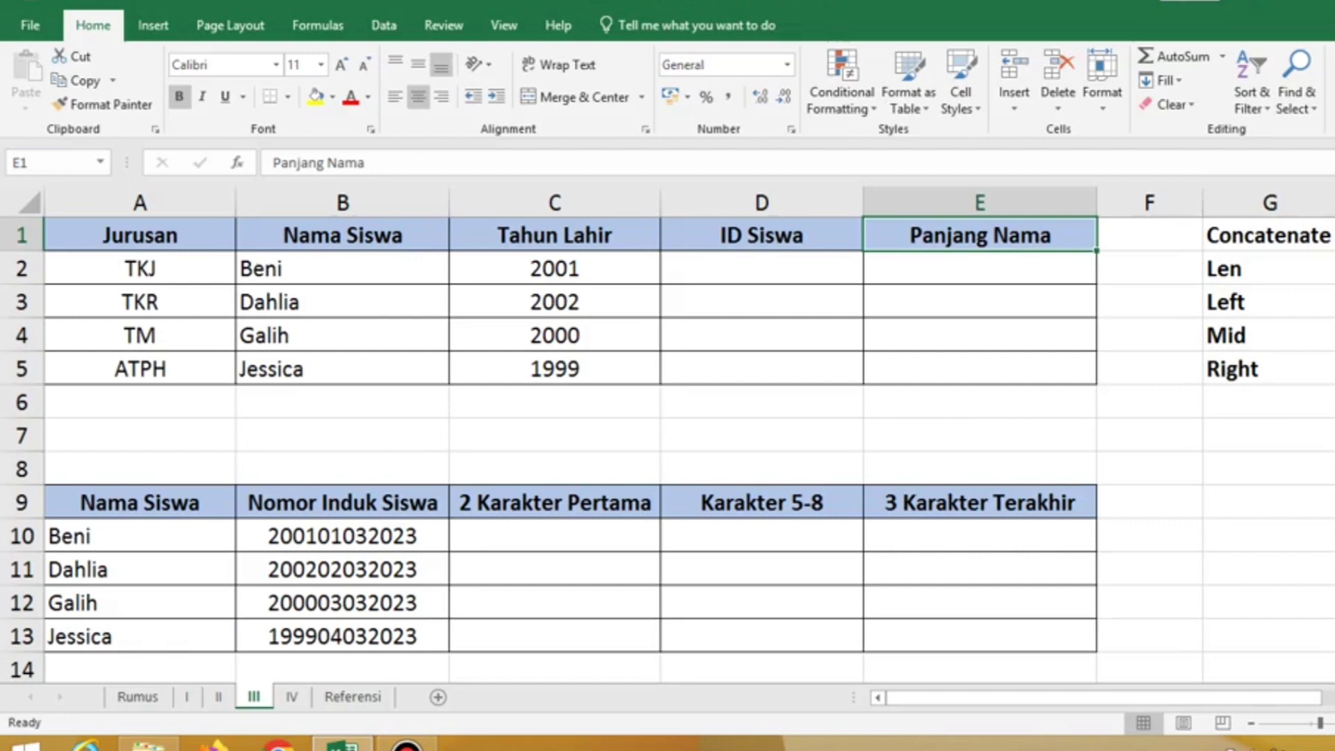
left_click_drag(140, 235, 979, 368)
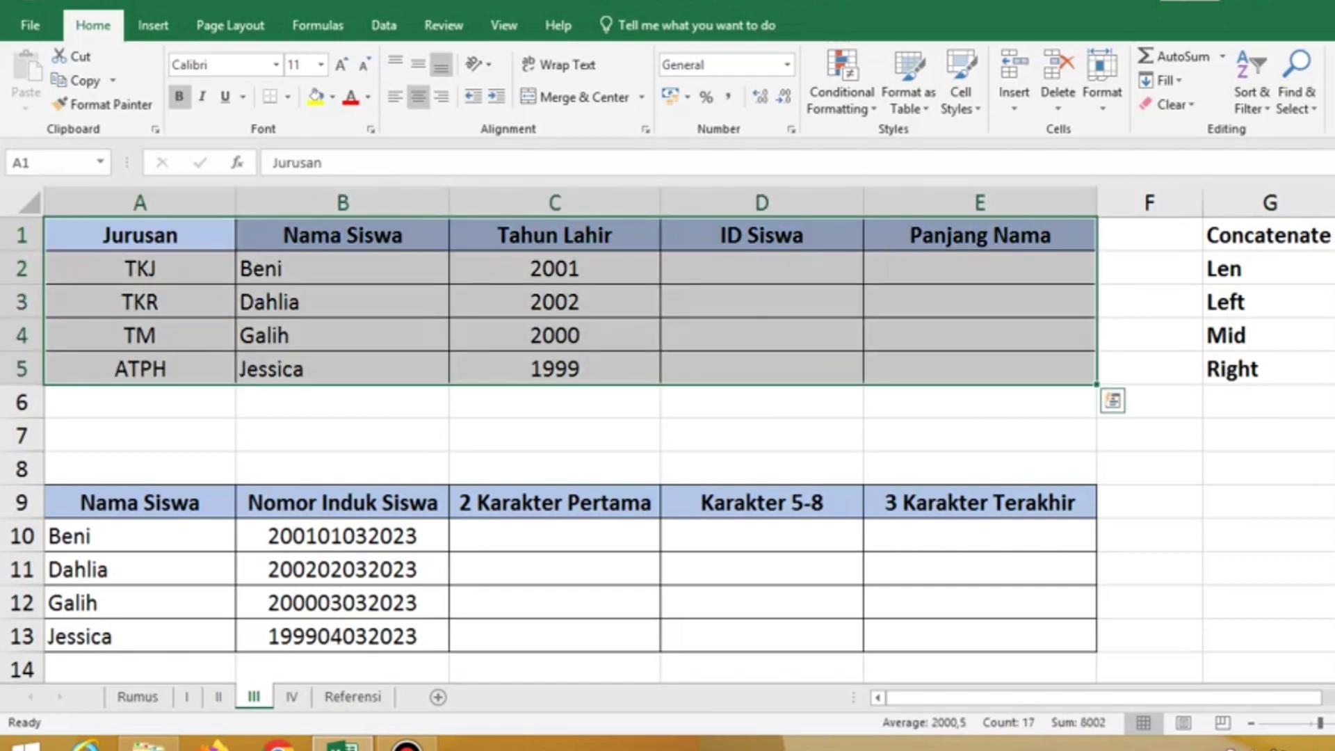
left_click(139, 235)
left_click(343, 235)
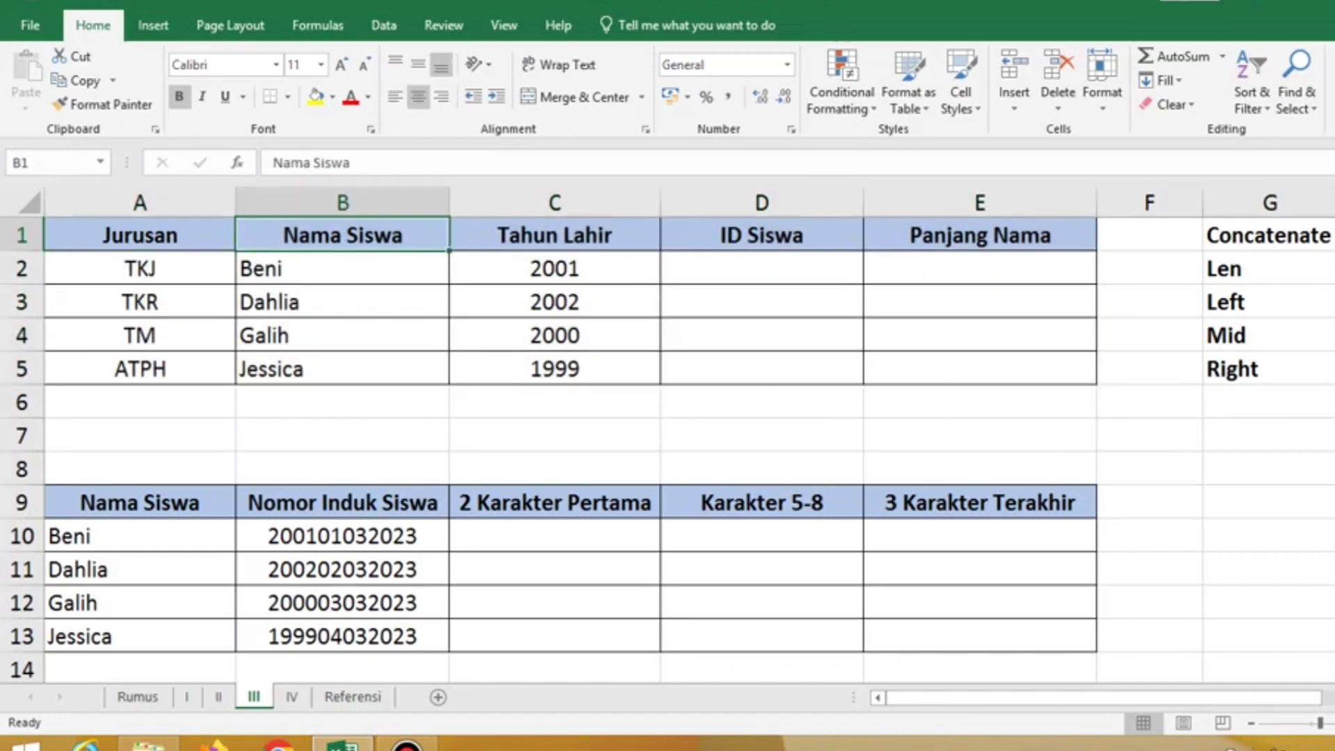
left_click(554, 235)
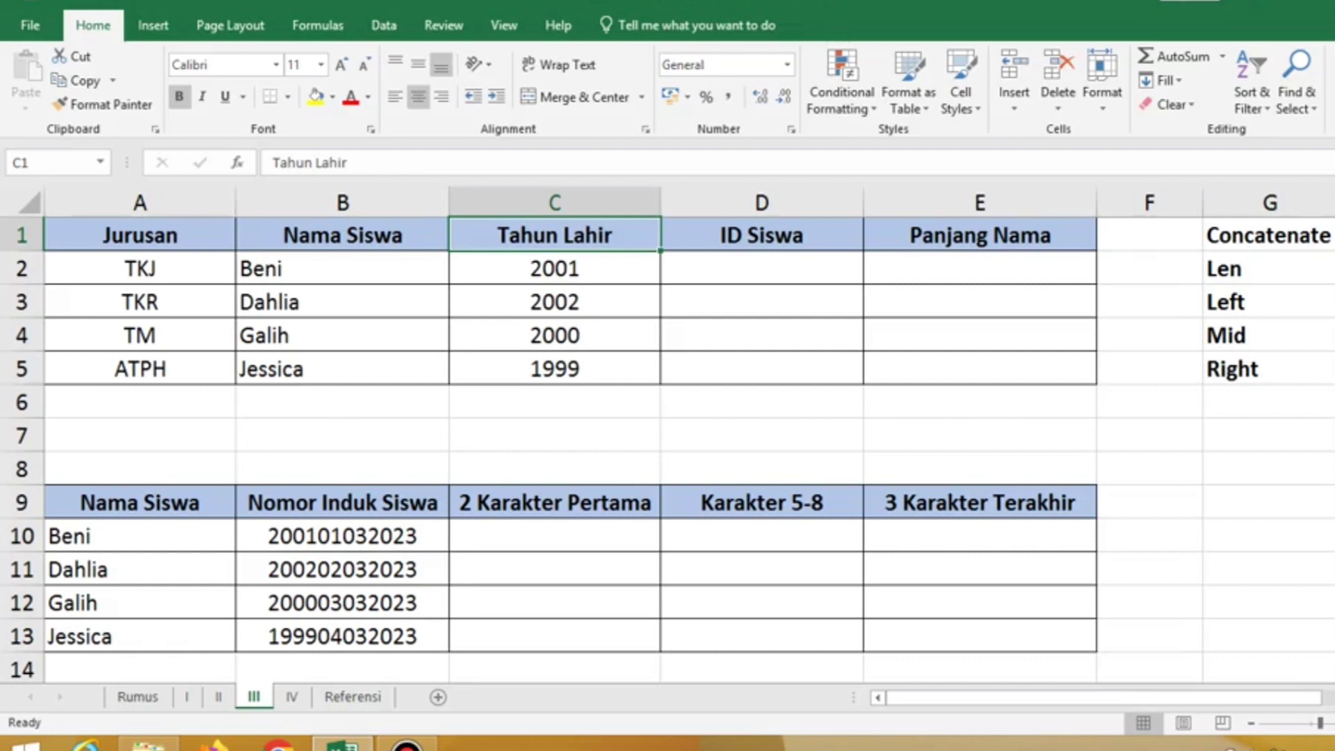
left_click(761, 235)
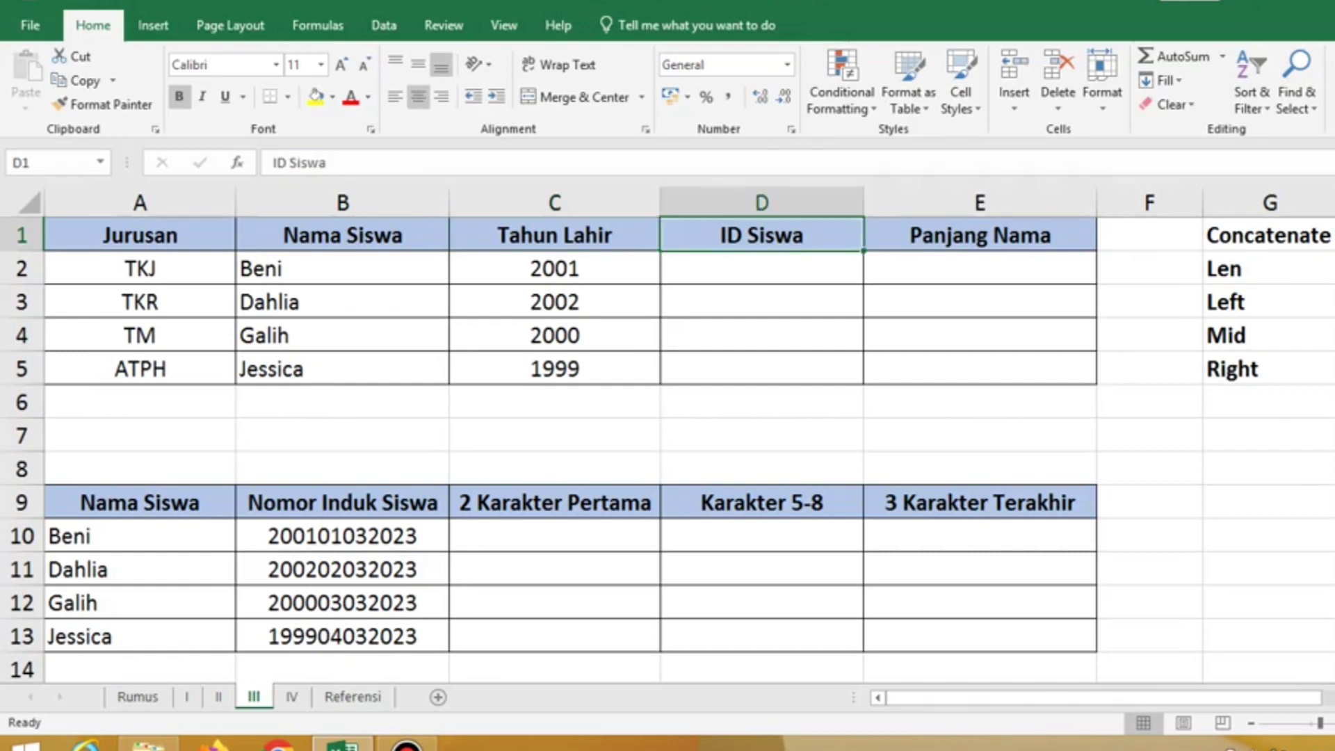
left_click_drag(140, 269, 554, 268)
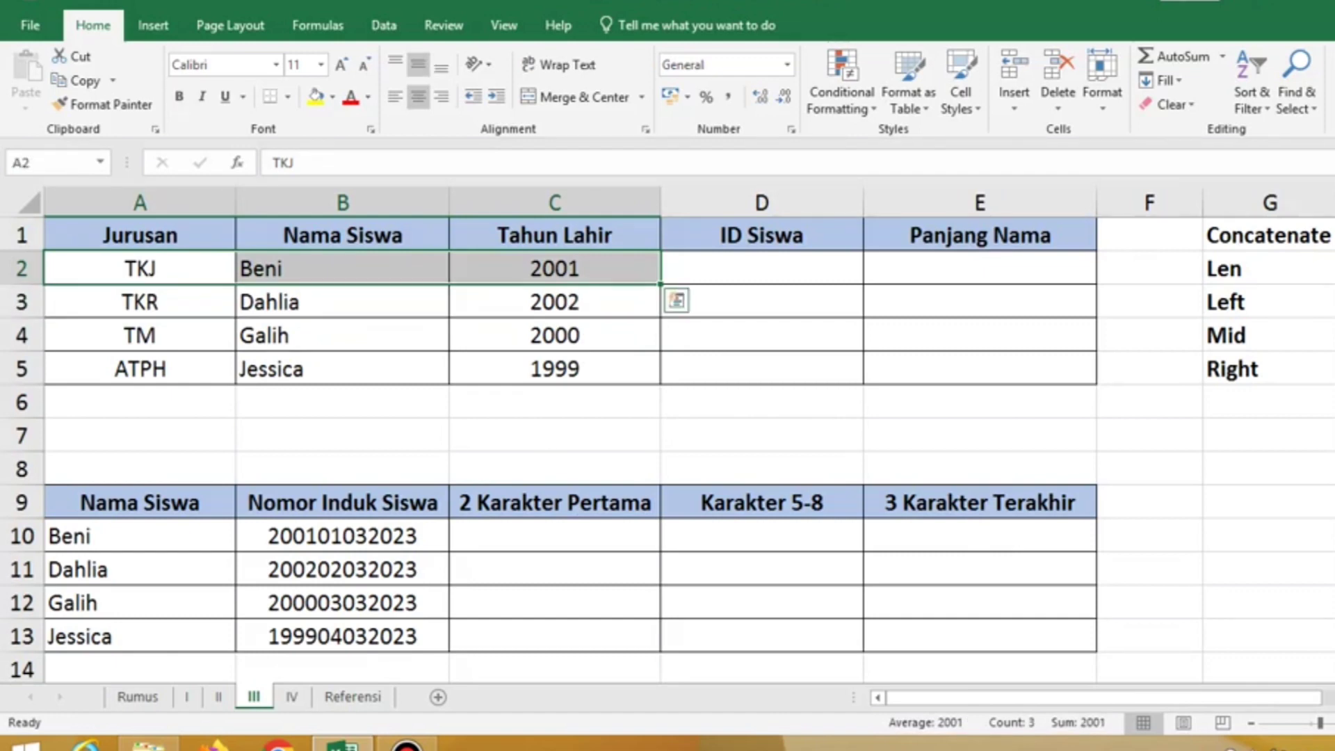
left_click(762, 268)
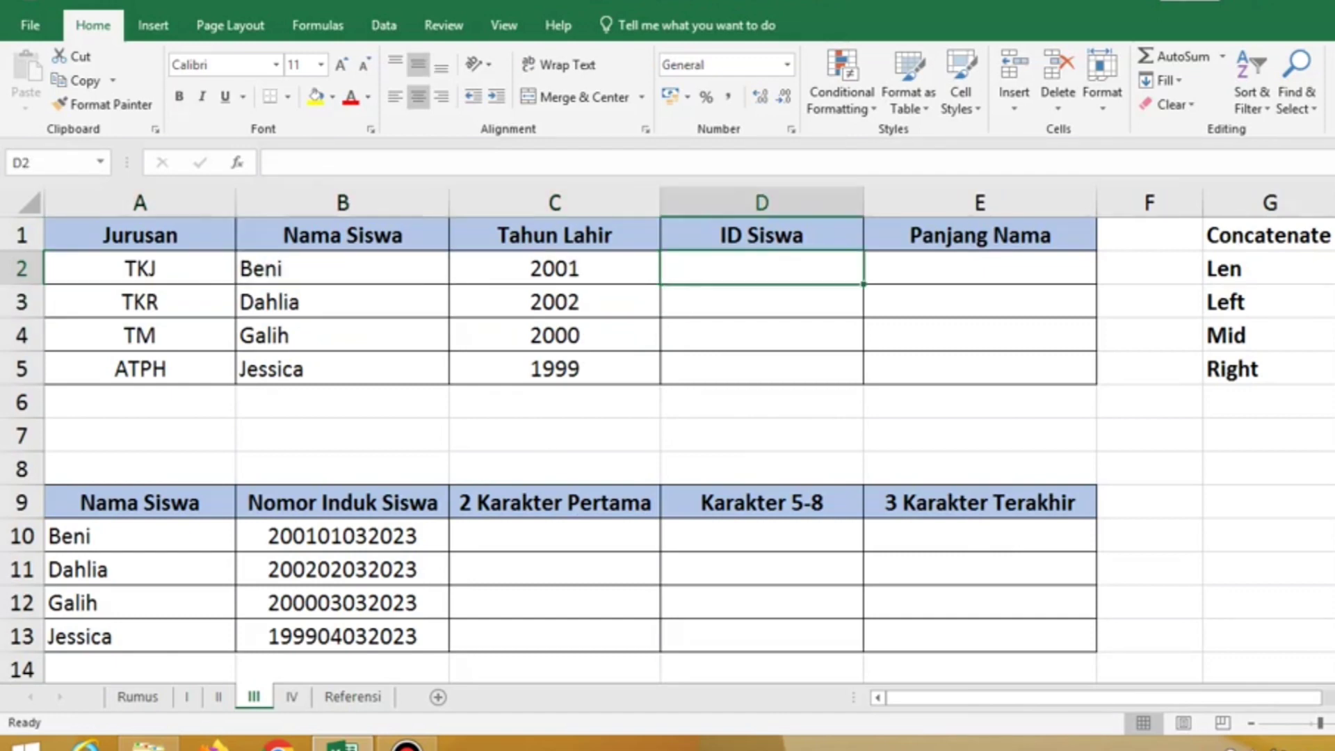
type("TKJ-")
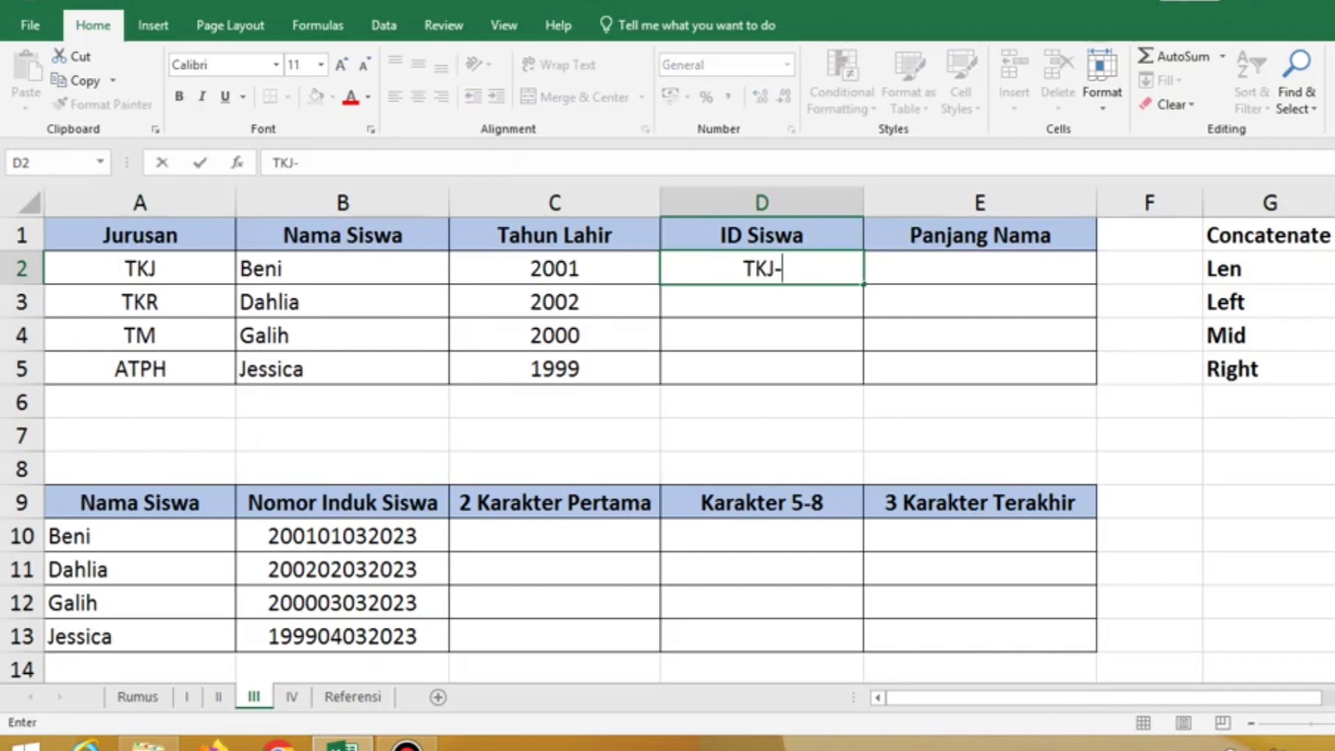
type("Beni")
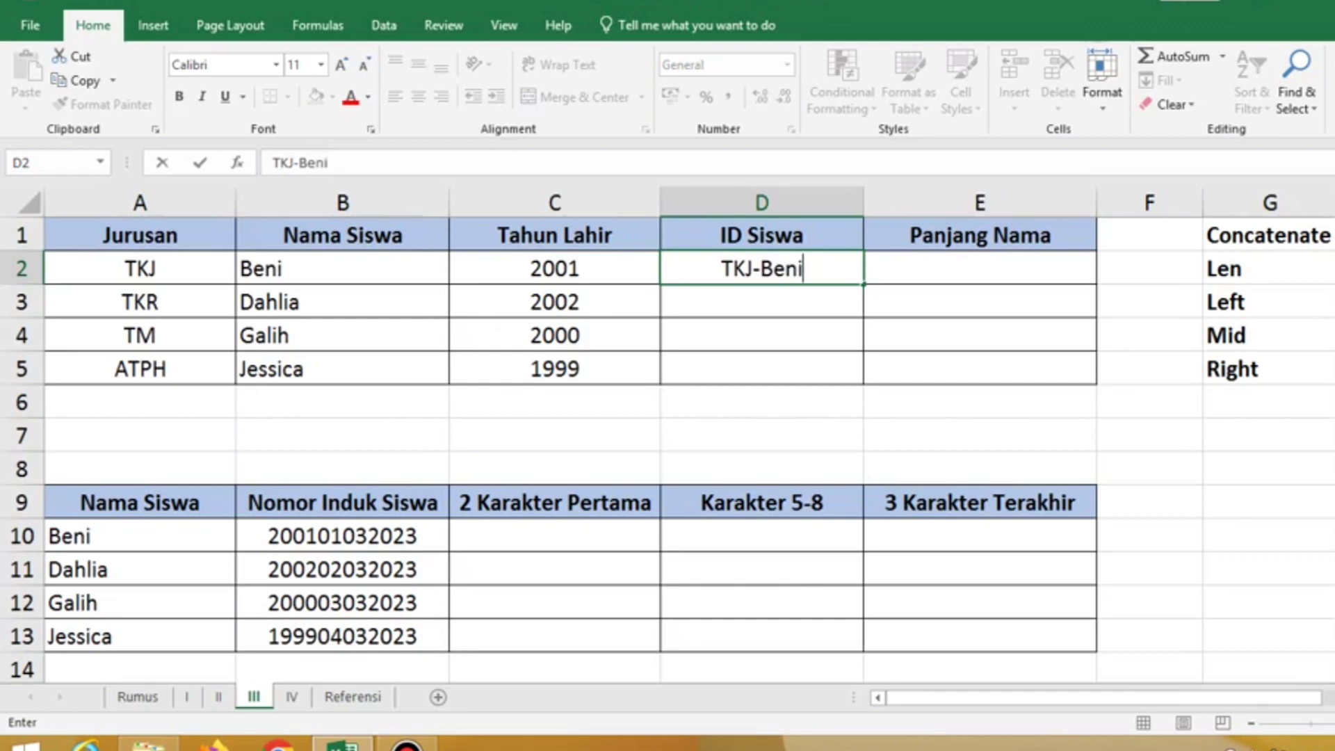
type("-")
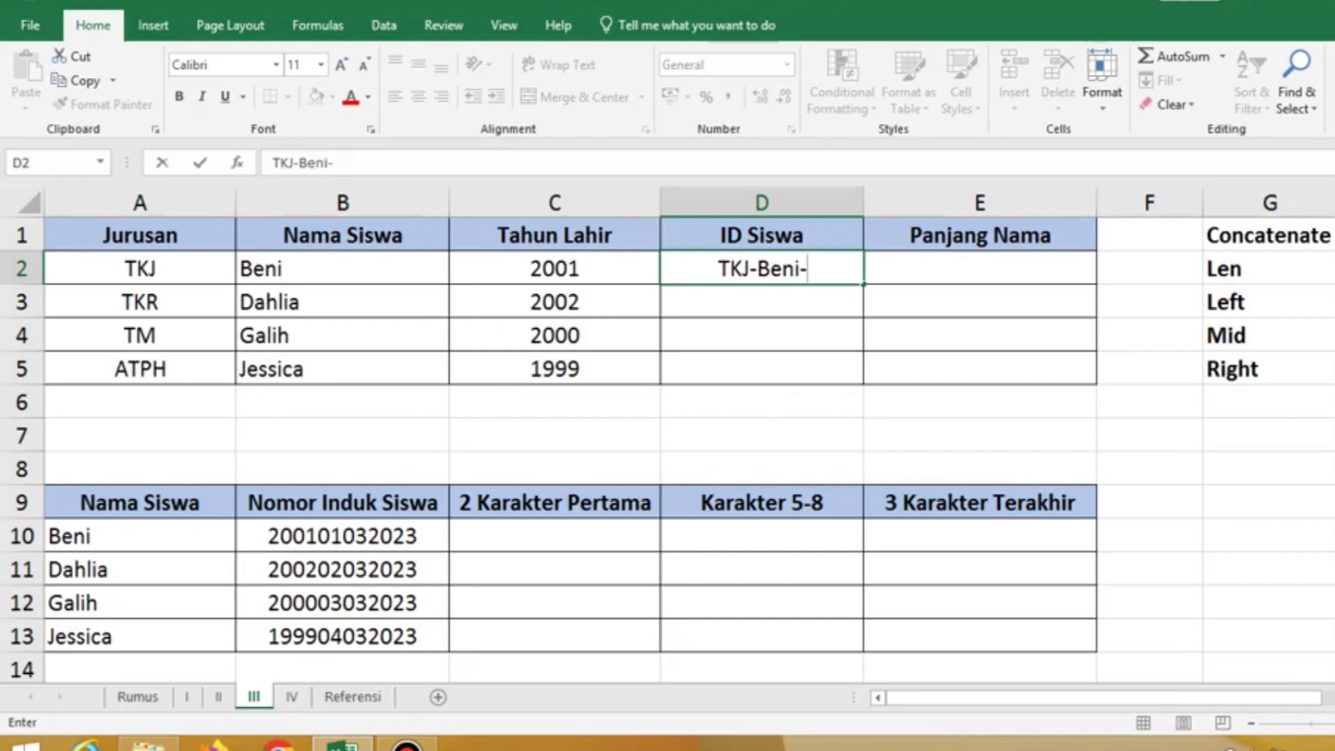
type("2001")
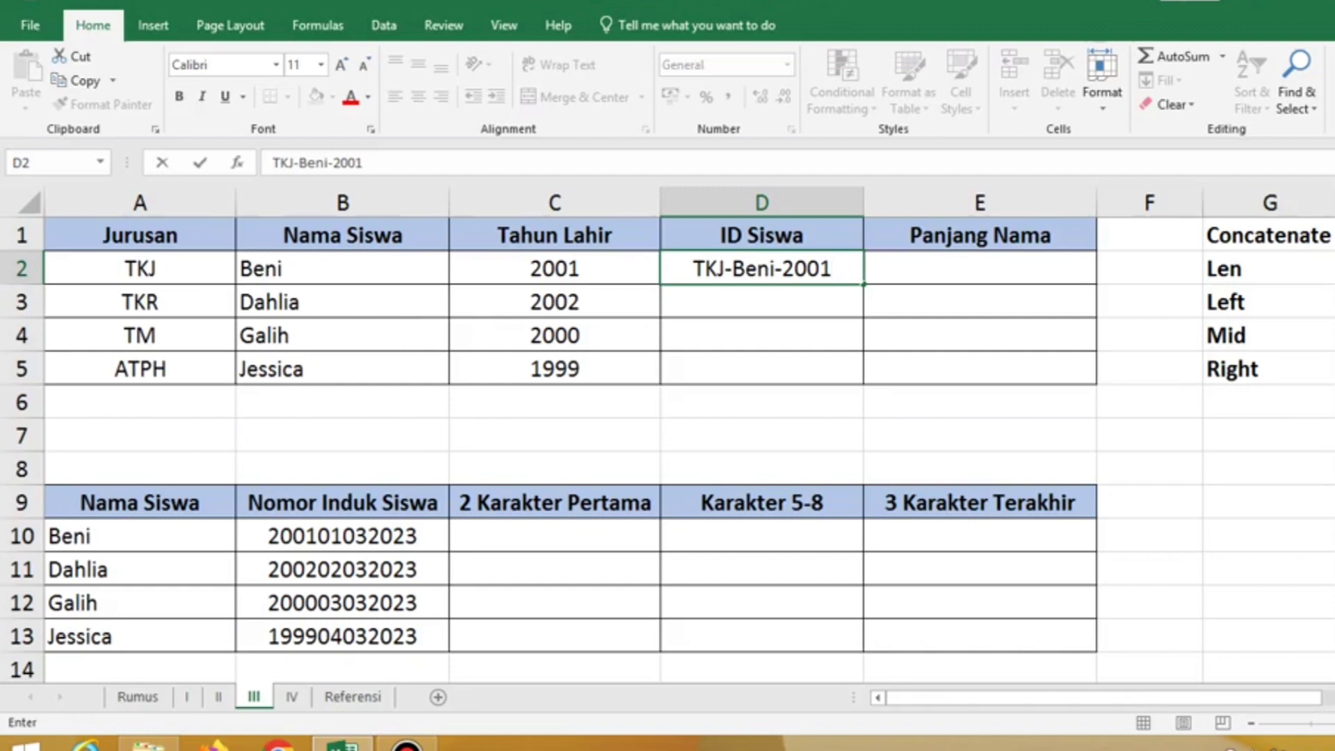
key("BackSpace")
key("BackSpace")
key("BackSpace")
key("BackSpace")
key("BackSpace")
key("BackSpace")
key("BackSpace")
key("BackSpace")
key("BackSpace")
key("BackSpace")
key("BackSpace")
key("BackSpace")
key("BackSpace")
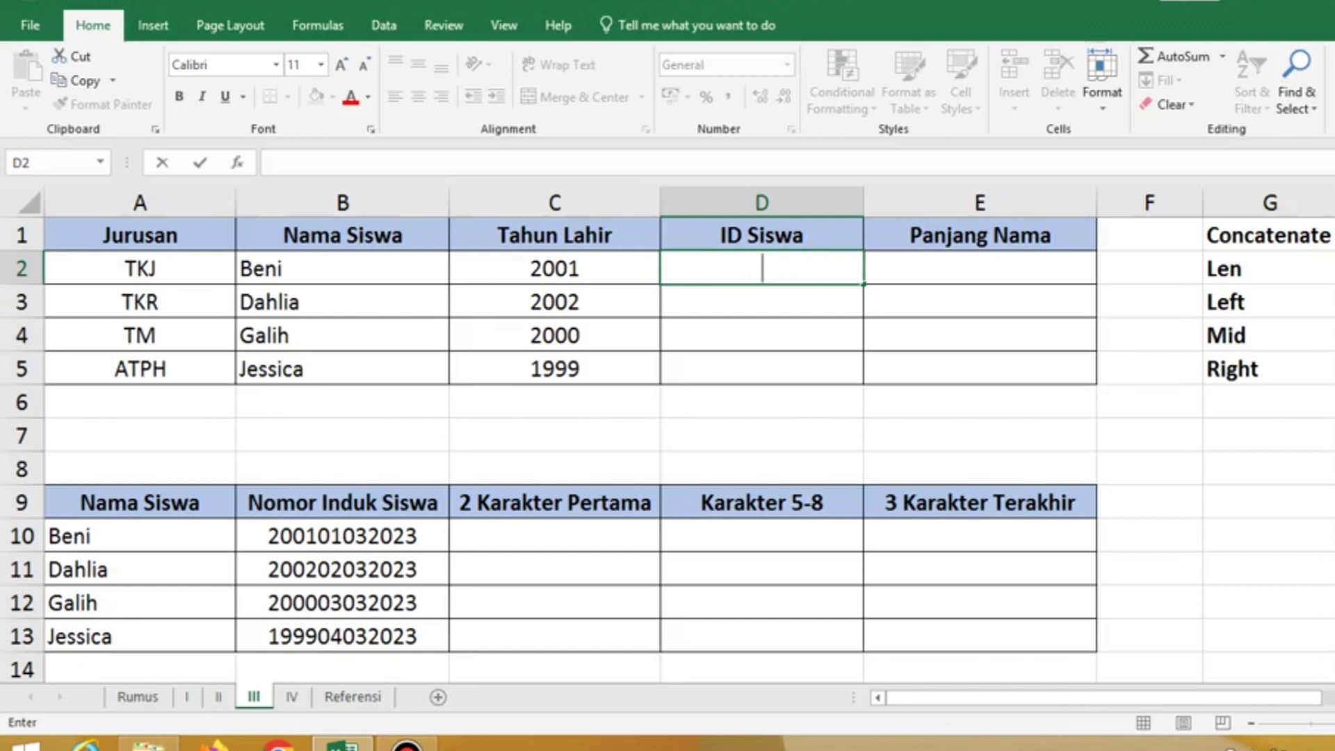
key("Escape")
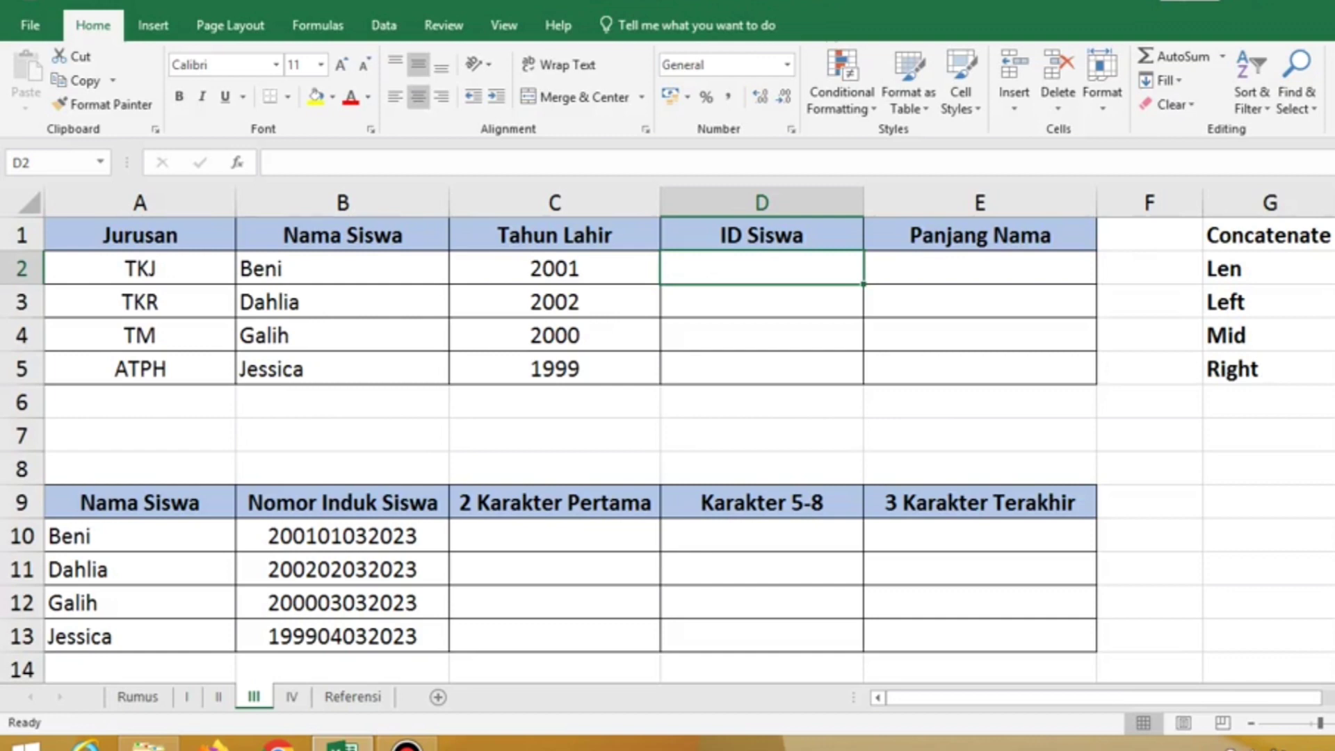
Step: Join the major, student name and birth year without separators by entering =CONCATENATE(A2;B2;C3) in D2
left_click(1267, 235)
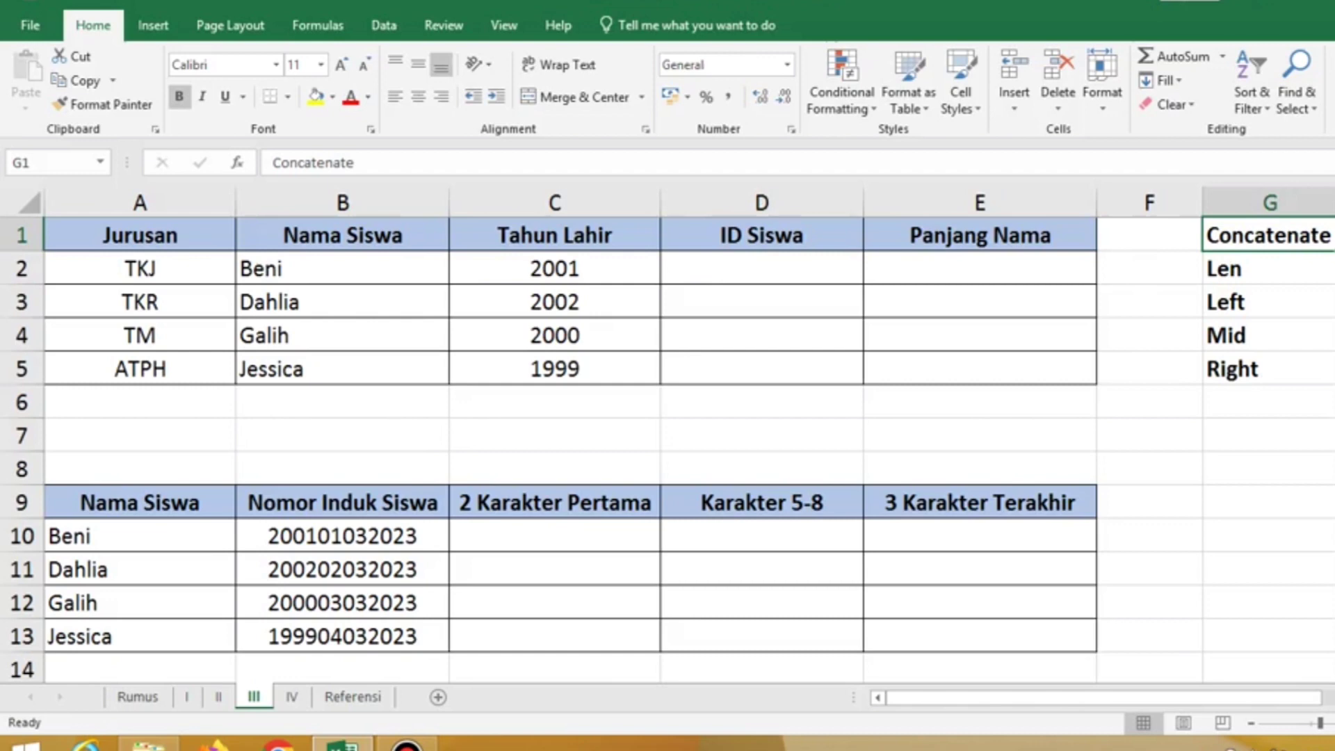
left_click(762, 269)
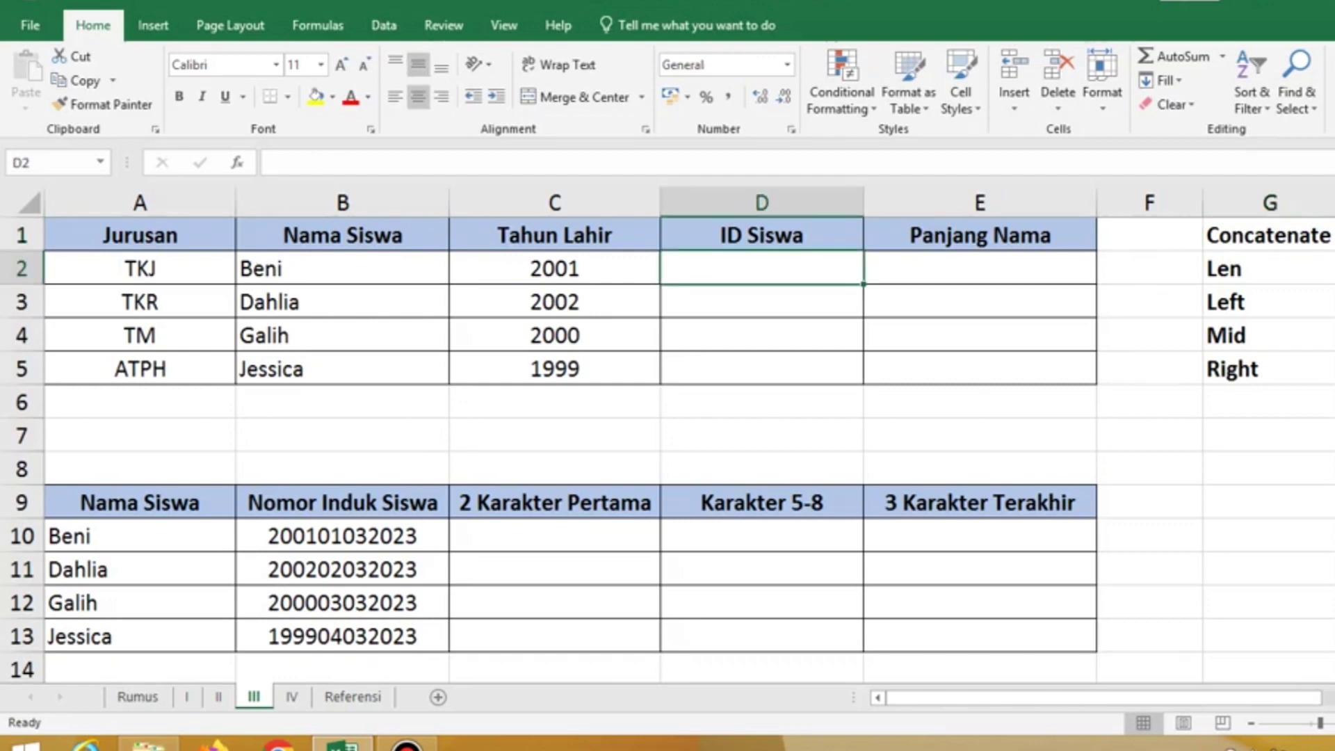
type("=")
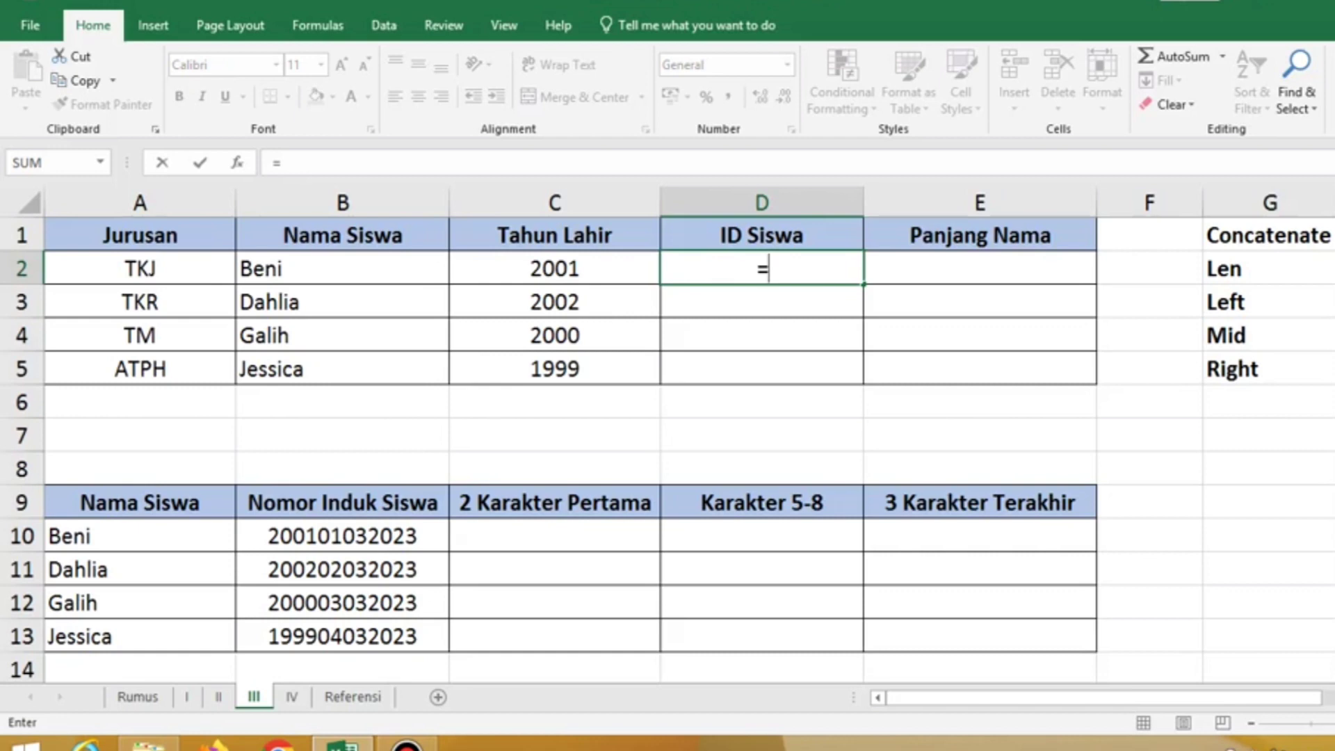
type("conca")
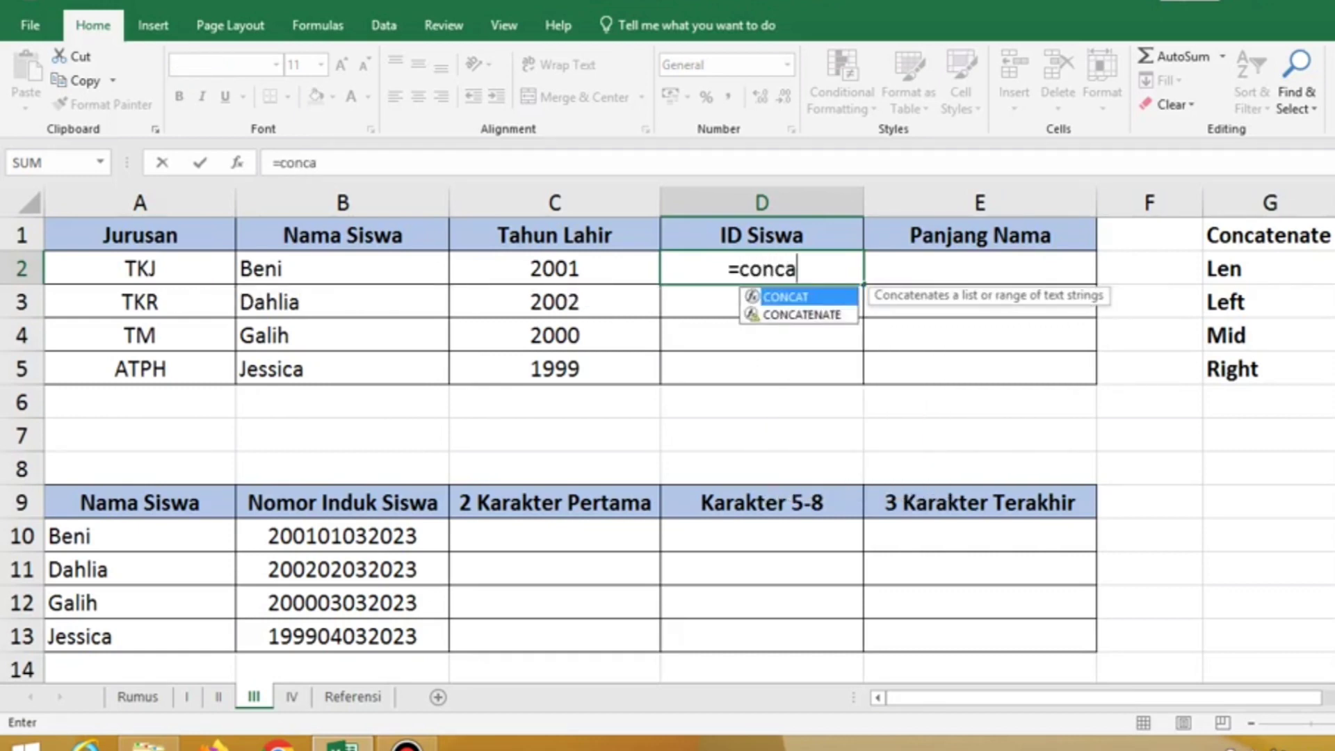
type("te")
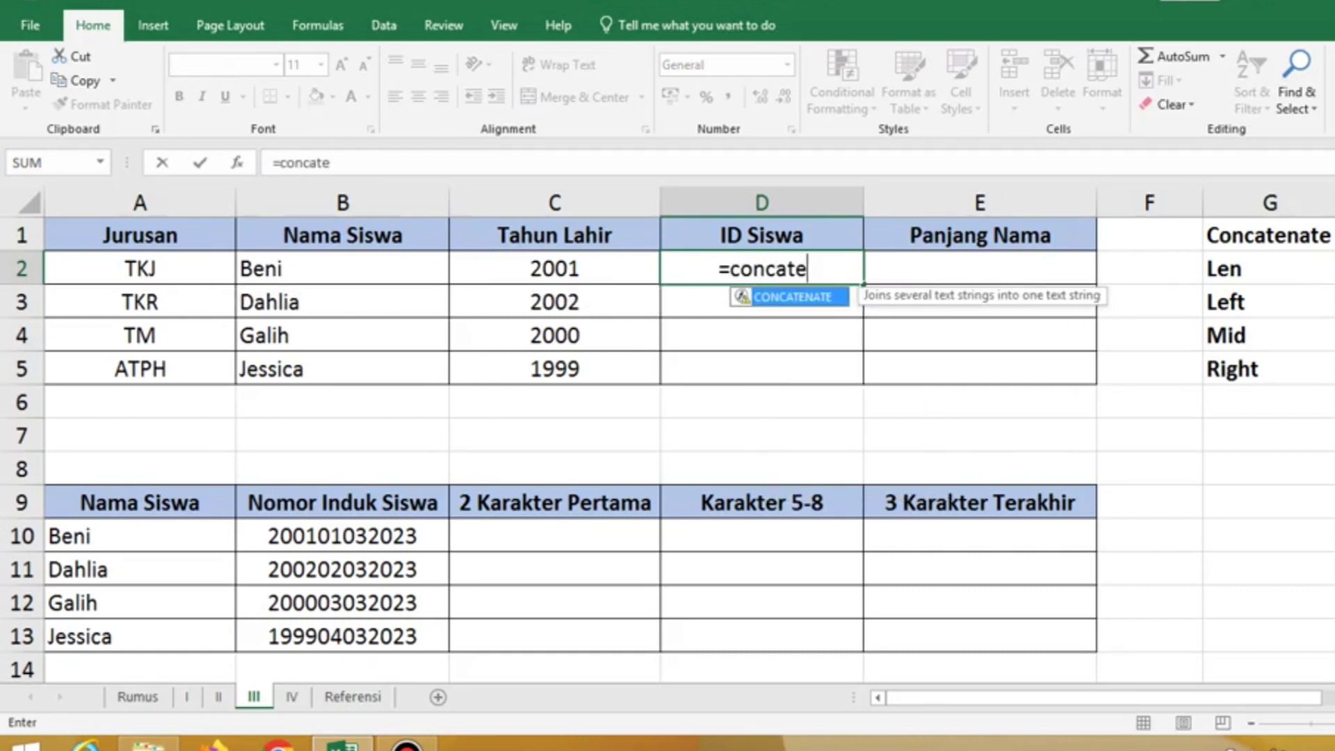
key("Tab")
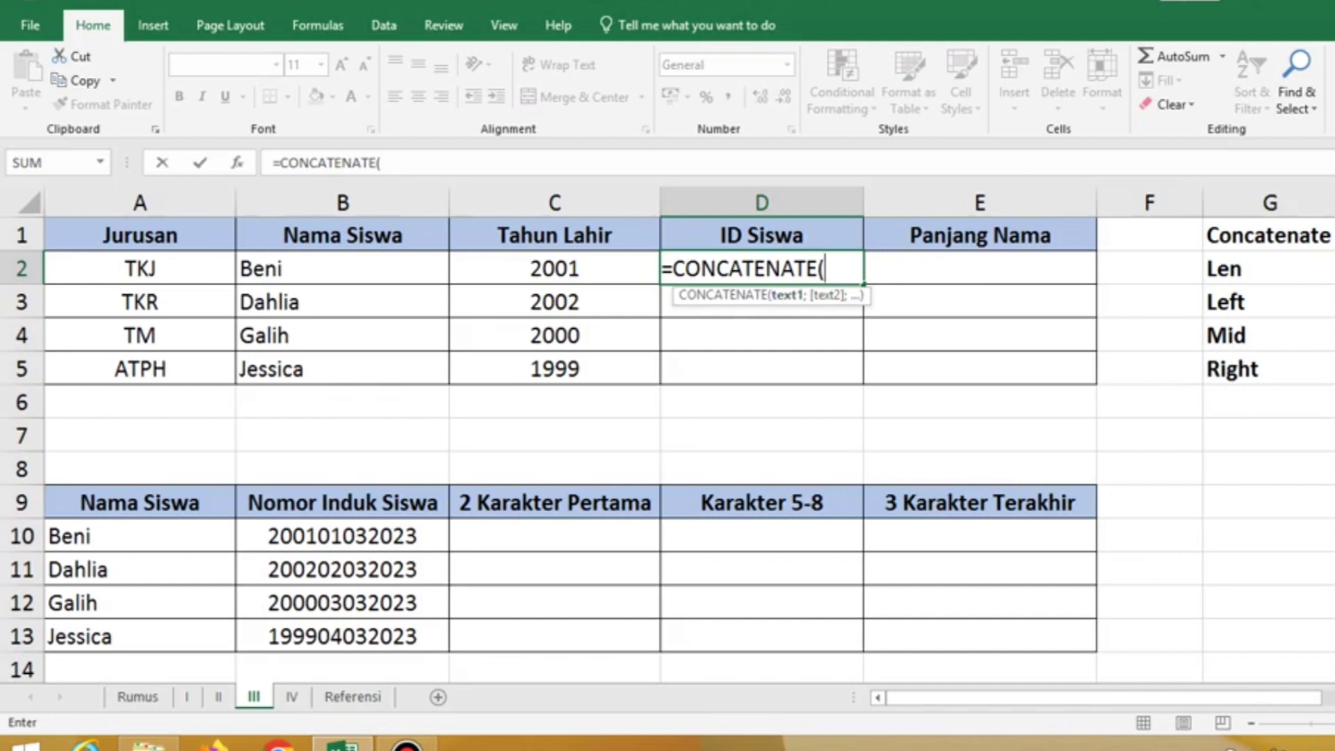
left_click(140, 269)
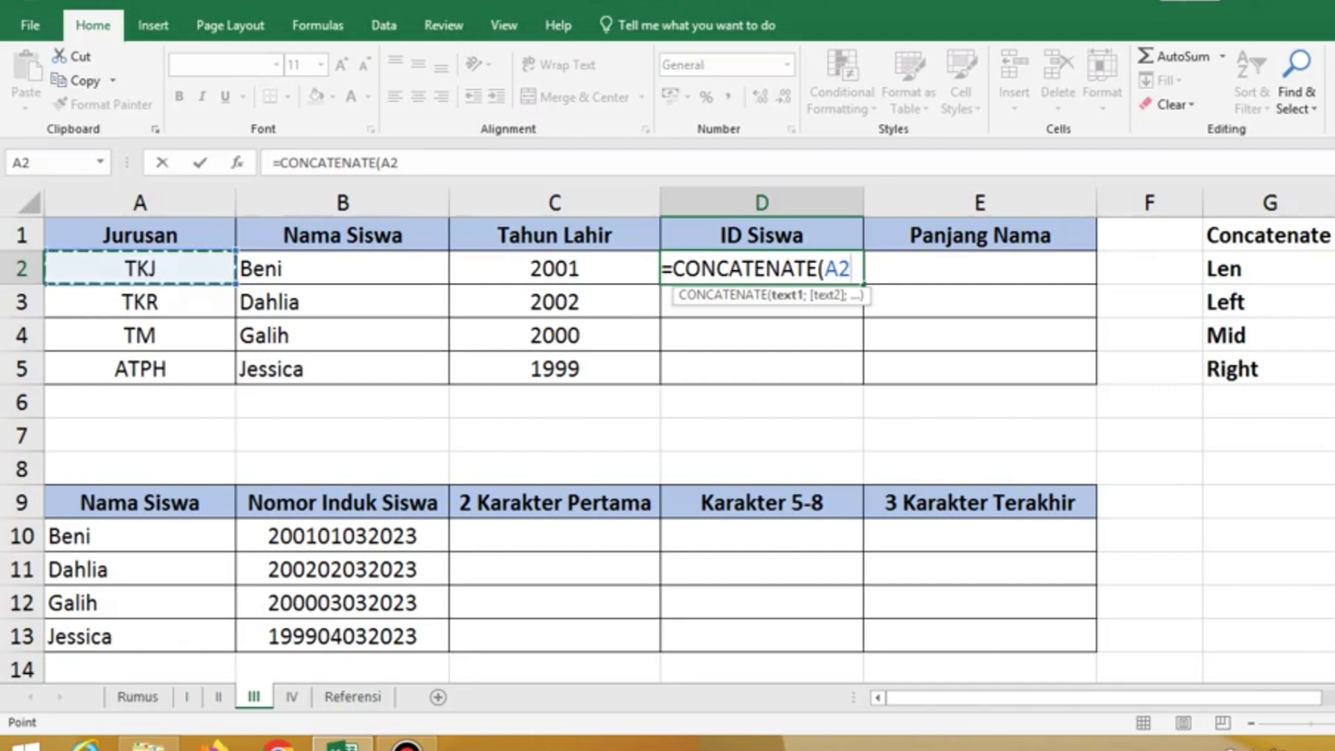
type(";")
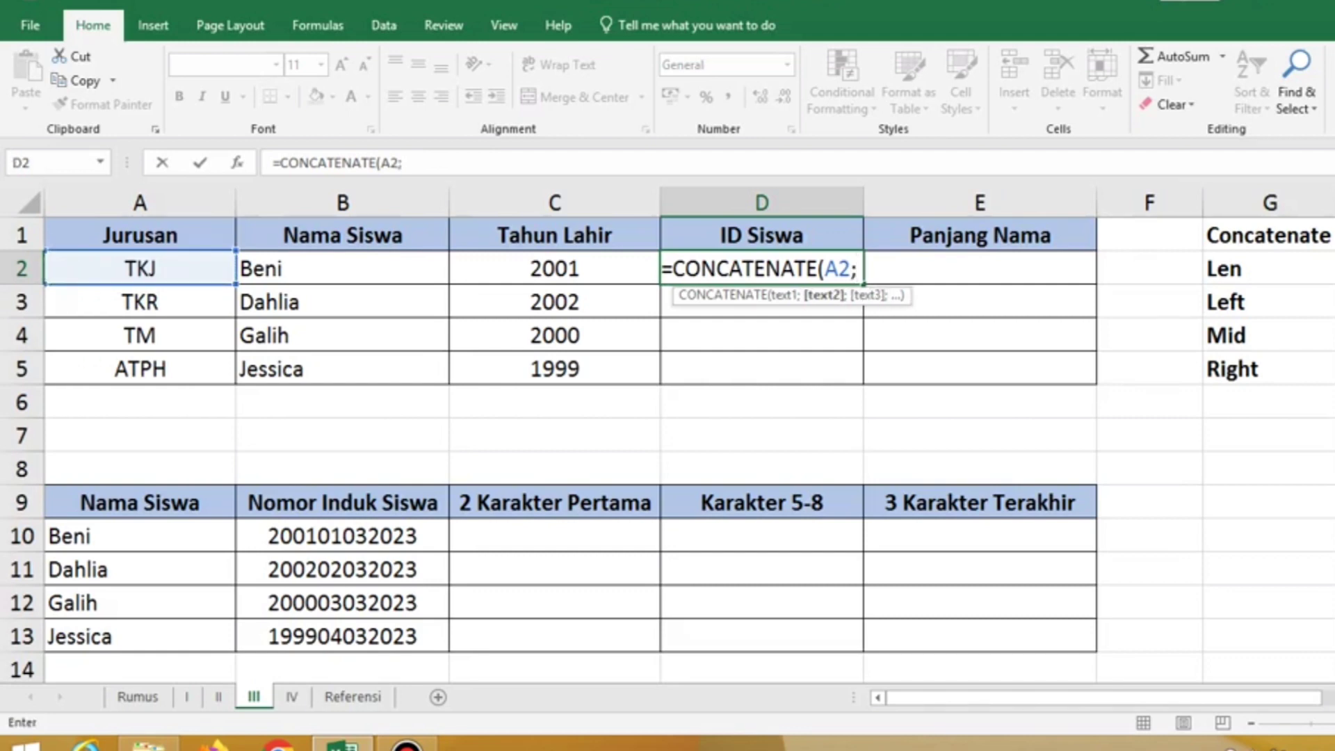
left_click(342, 268)
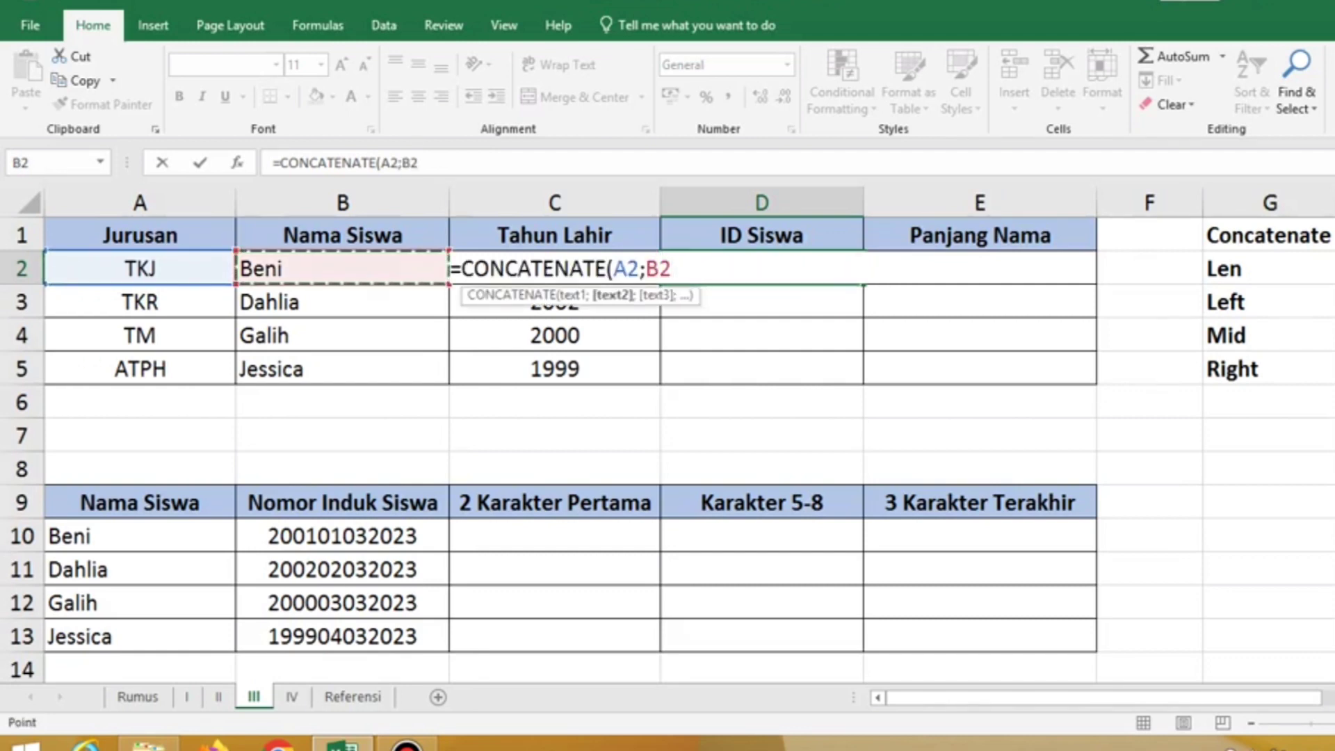
type(";")
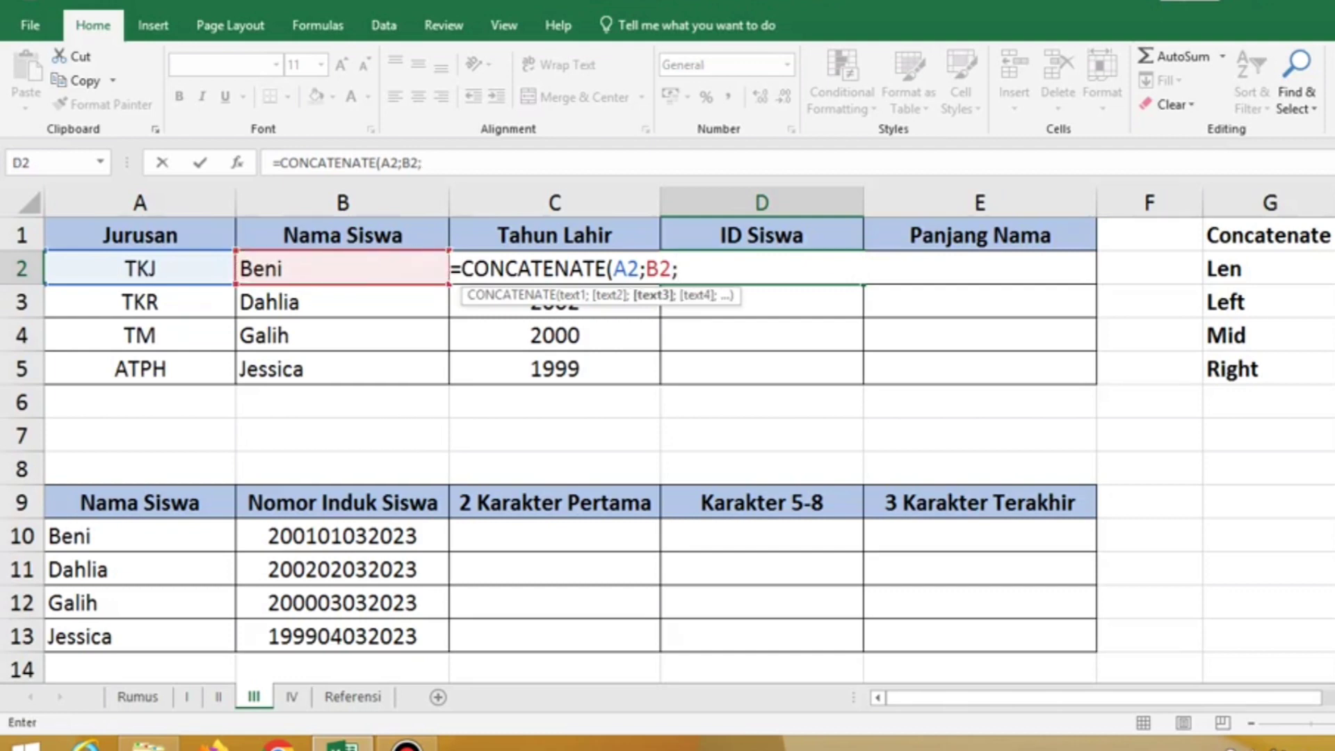
type("C3")
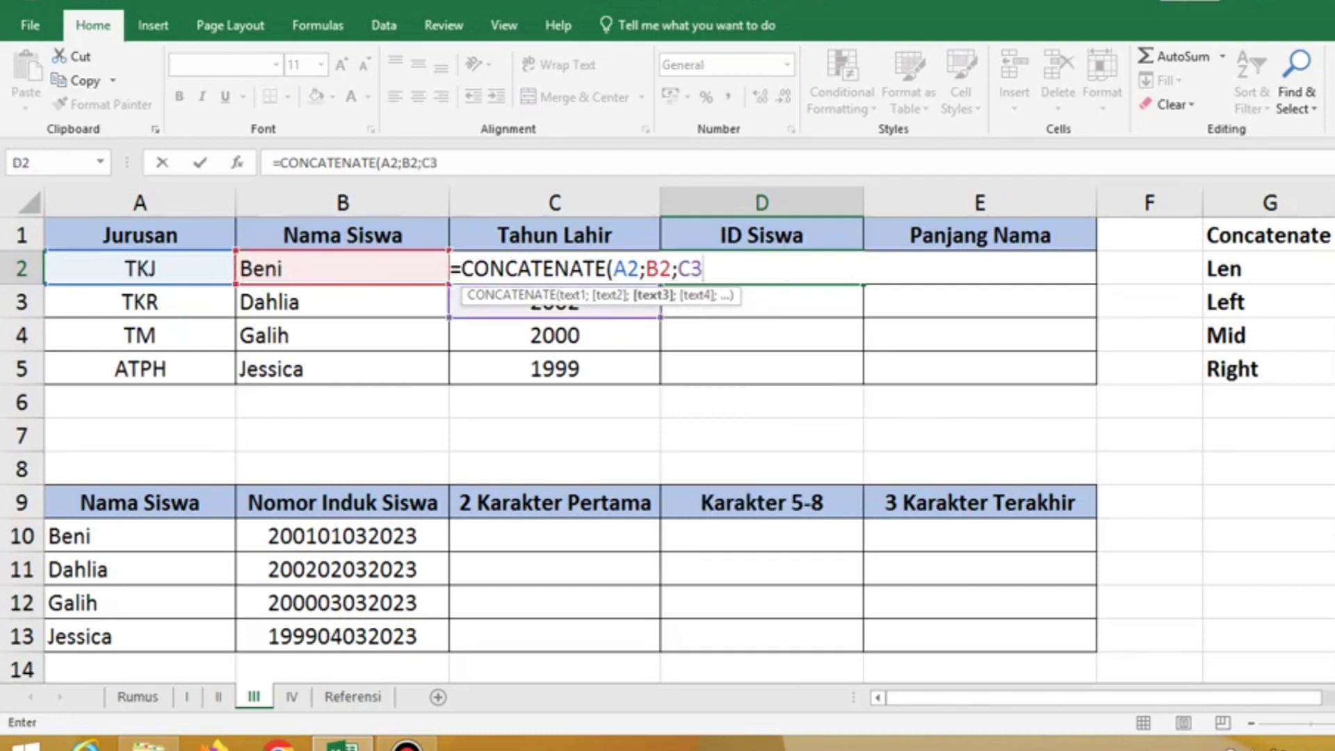
type(")")
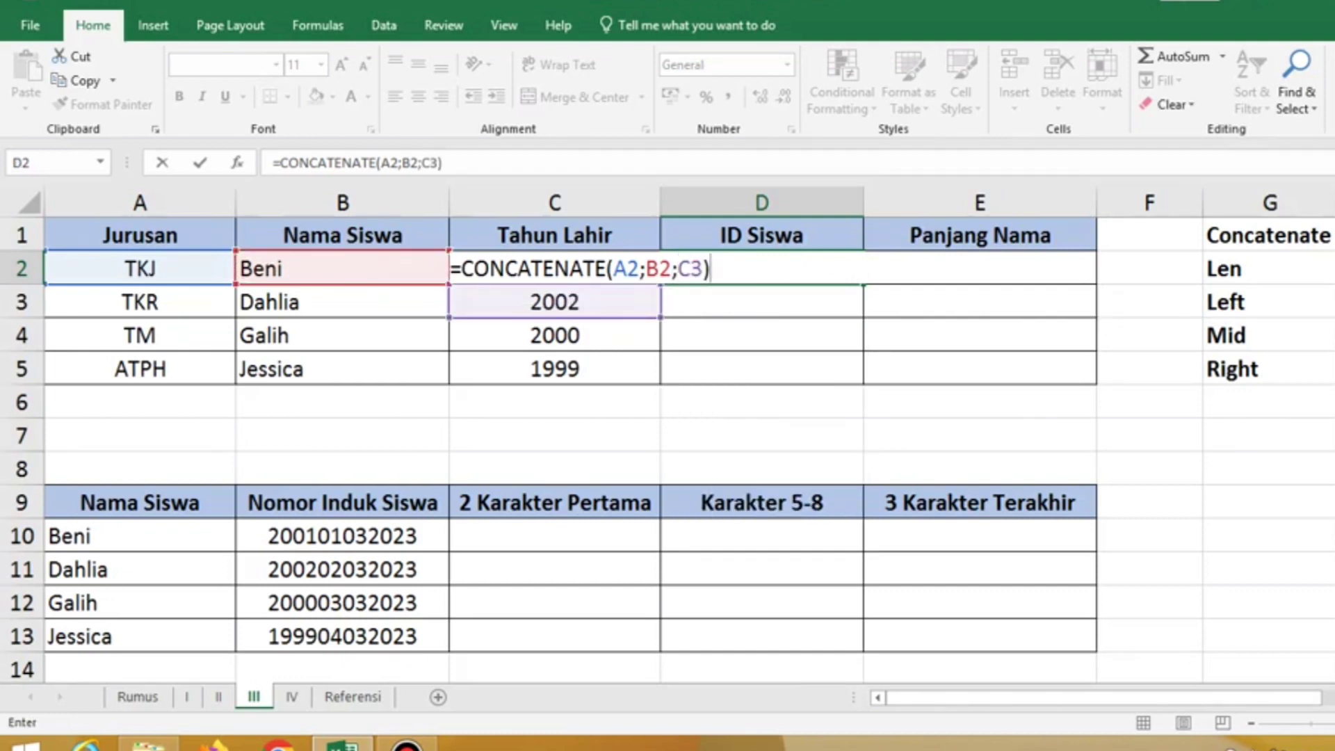
key("Return")
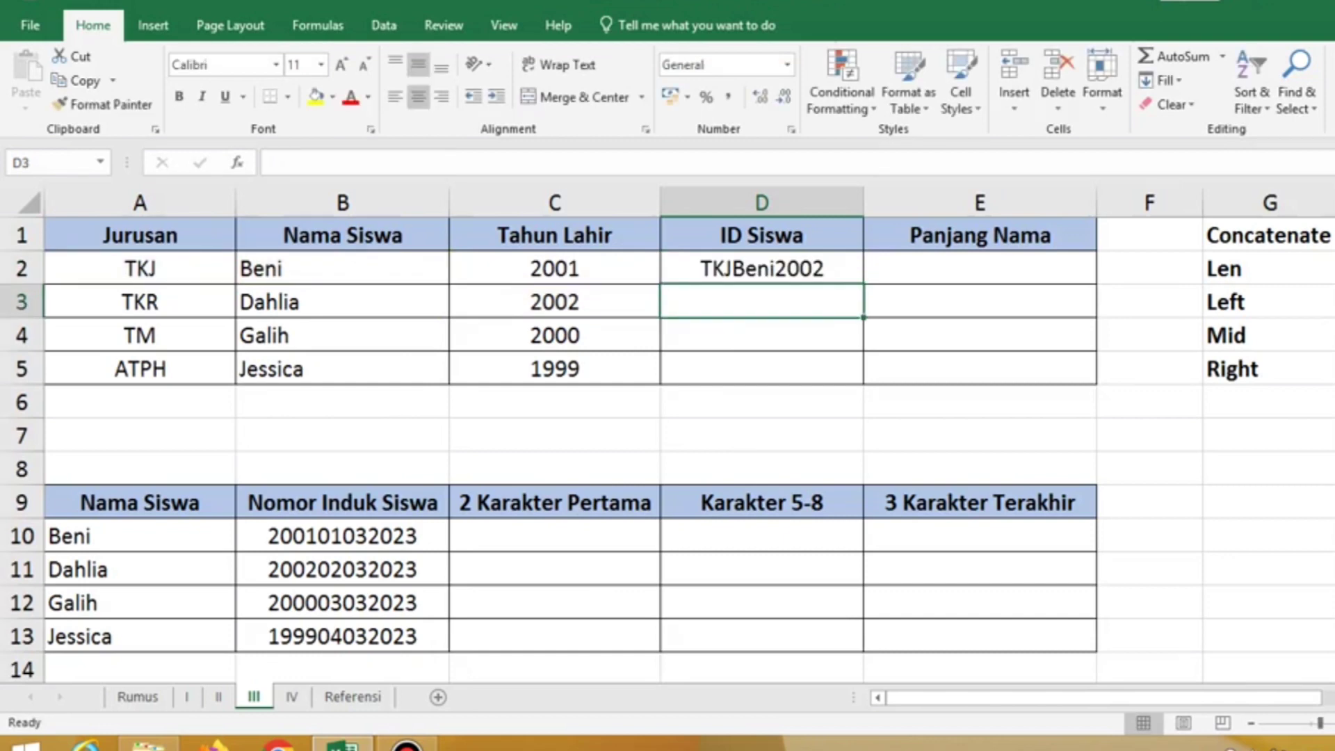
Step: Compare the joined ID and its formula in D2 with the source cells A2:C2, and clear D2
left_click(762, 268)
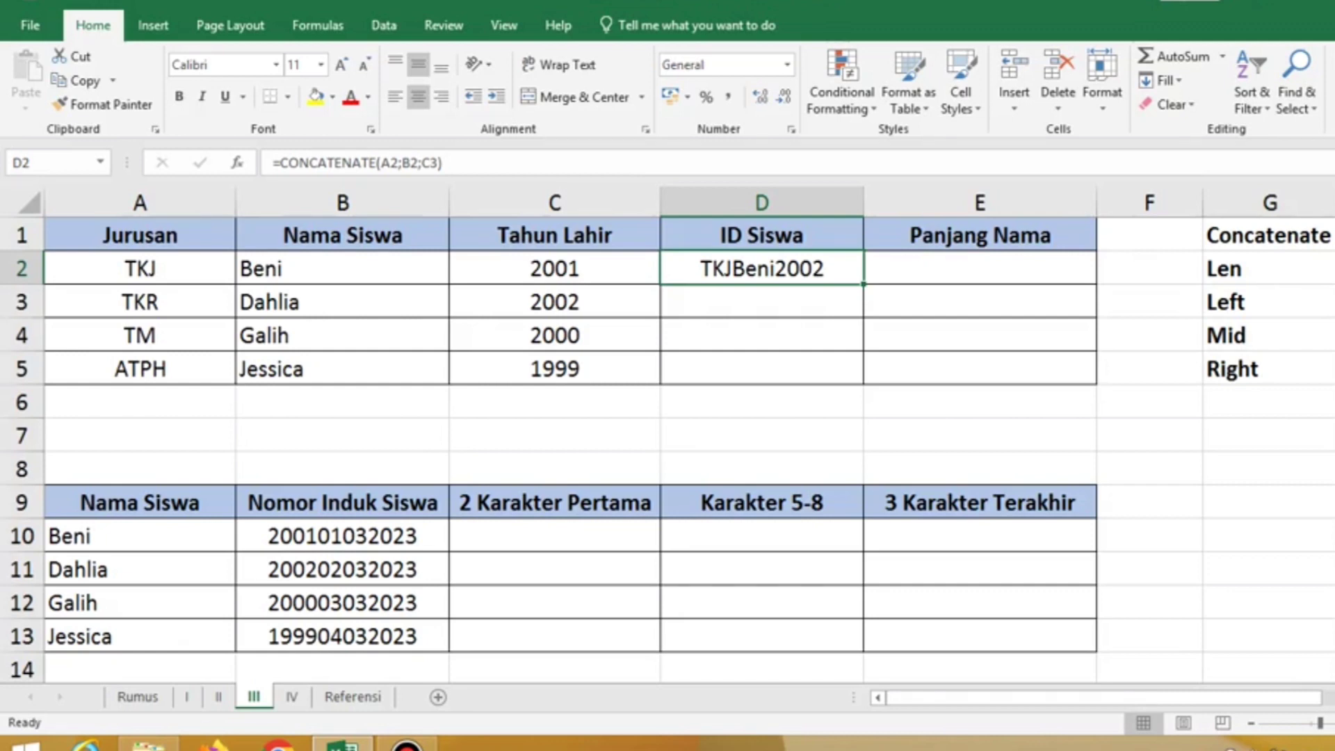
left_click_drag(140, 268, 555, 269)
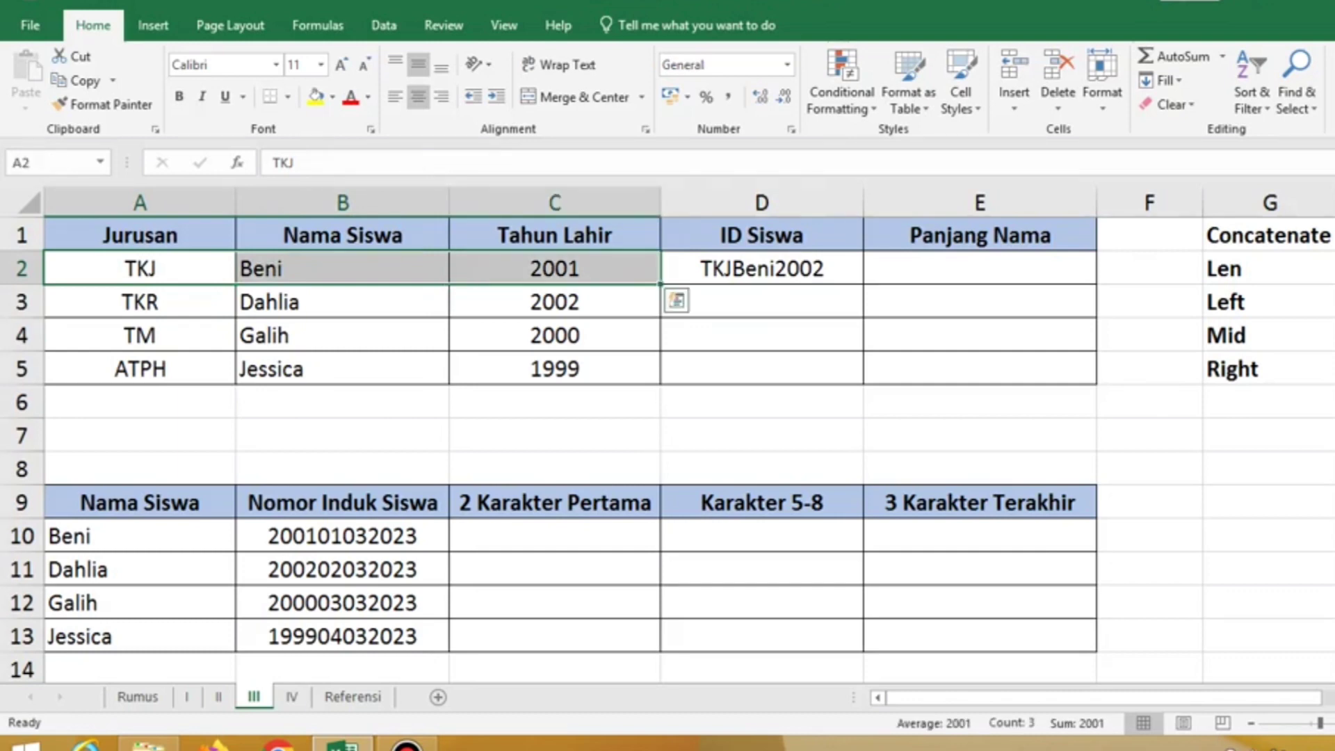
left_click(762, 268)
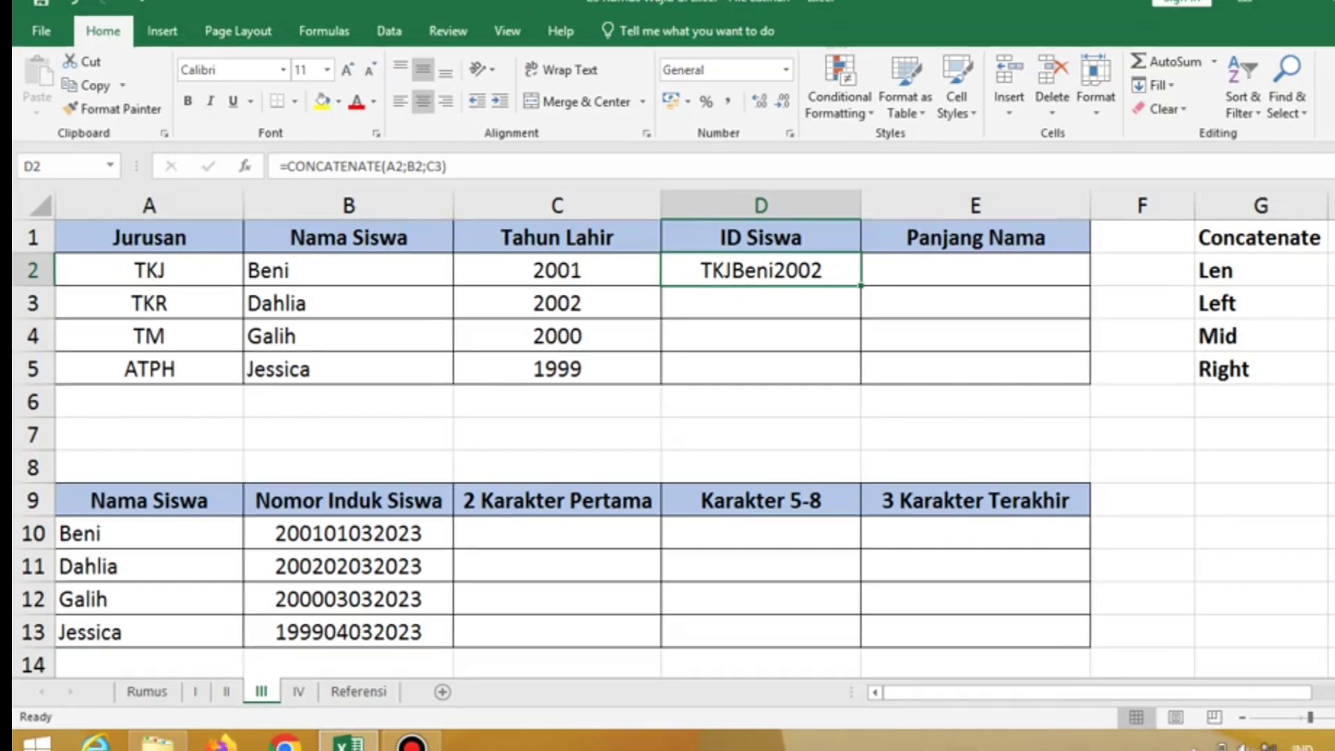
key("Delete")
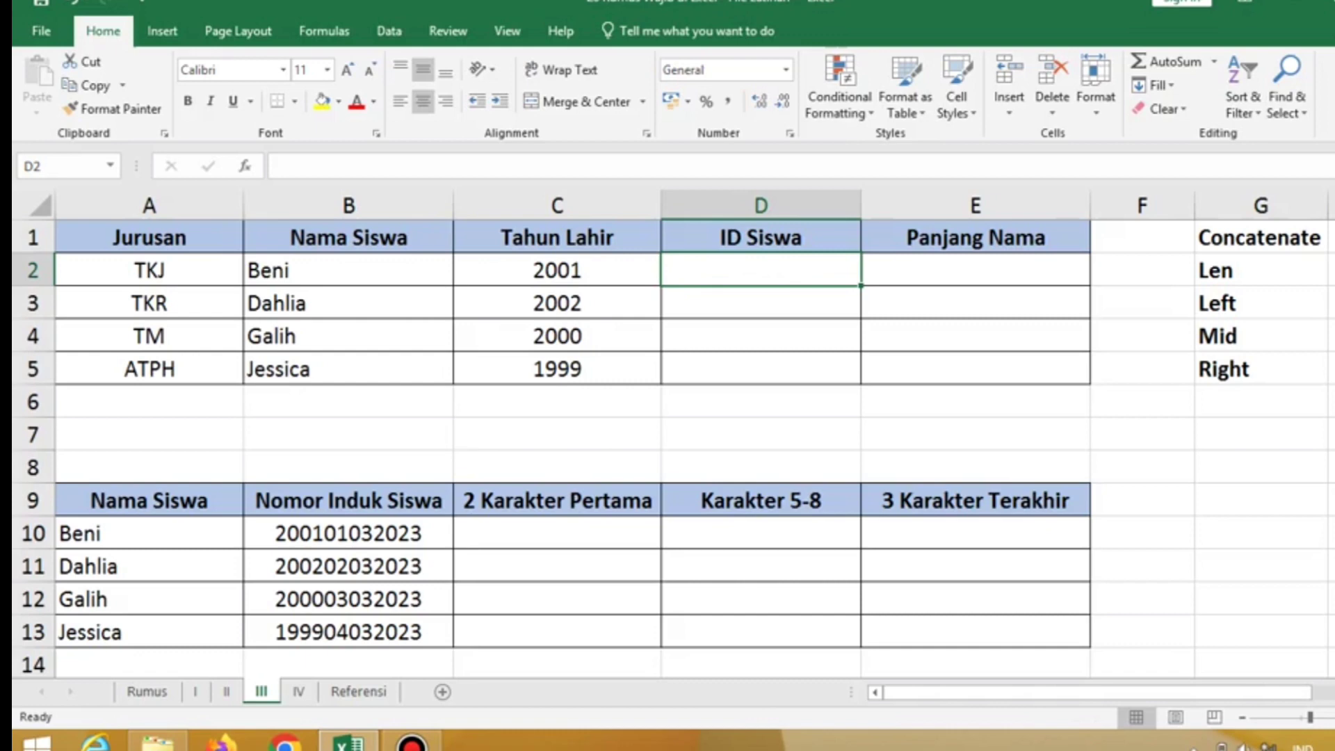
Step: Join the first student's major, name and birth year with hyphens by entering =CONCATENATE(A2;"-";B2;"-";C2) in D2
type("=")
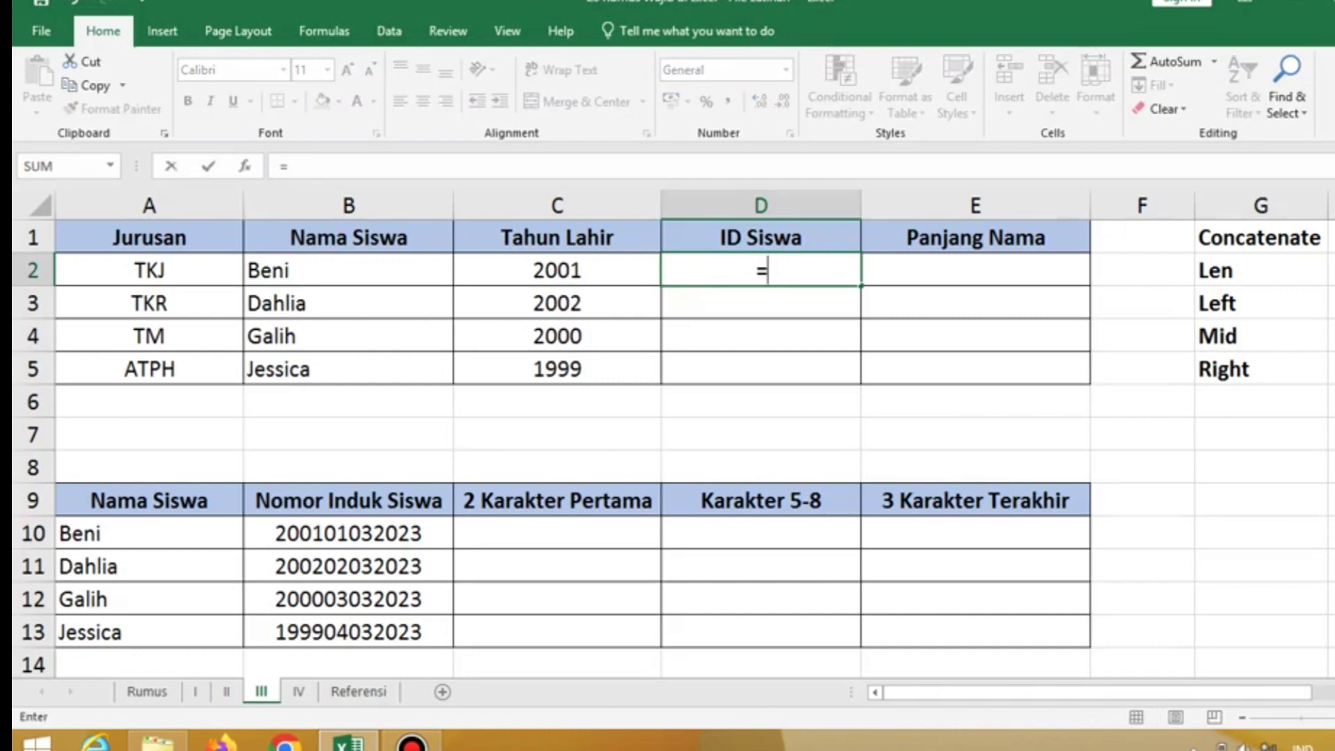
type("conc")
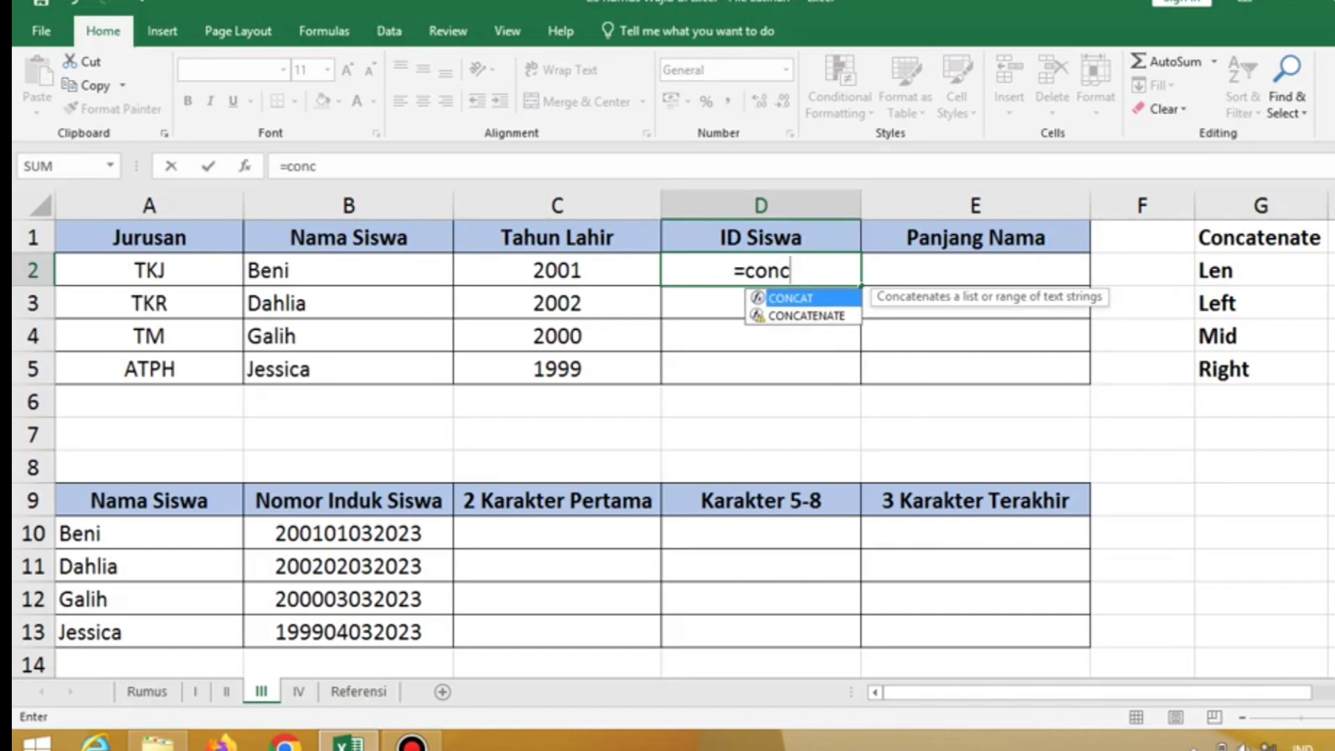
key("Down")
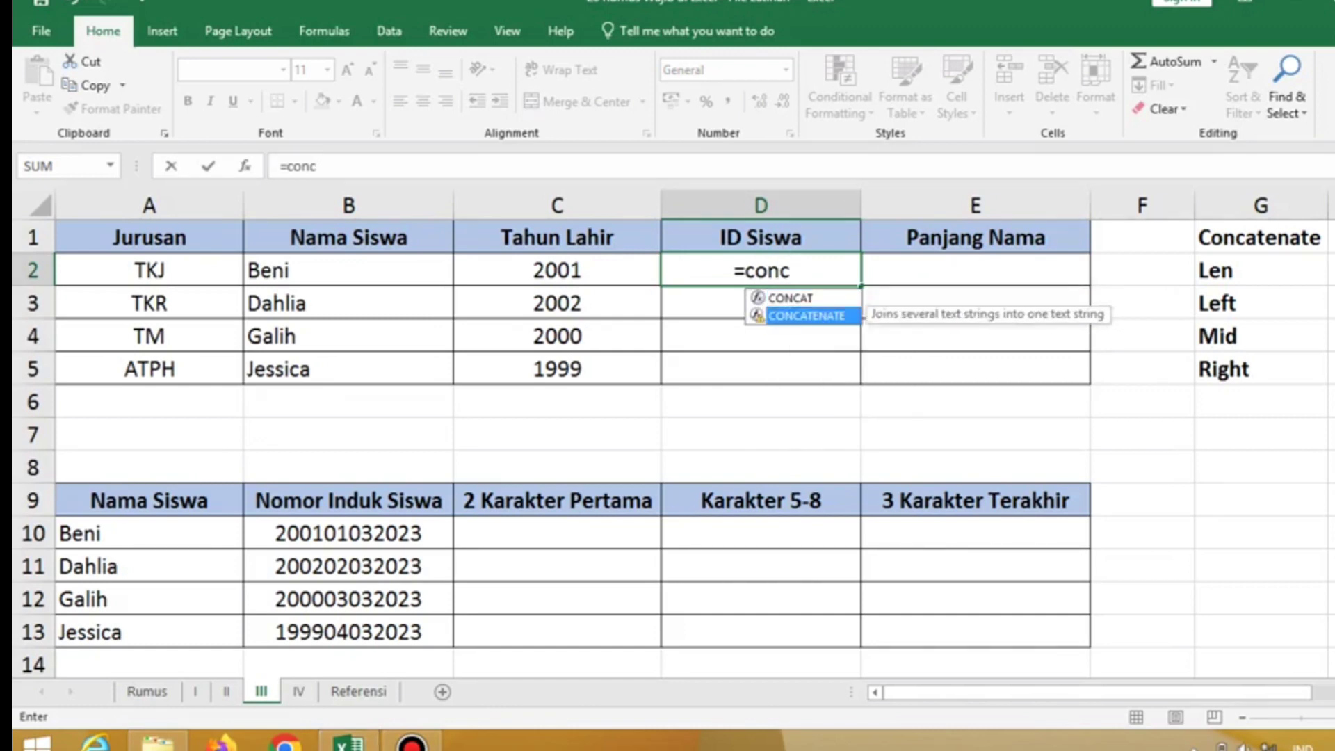
key("Tab")
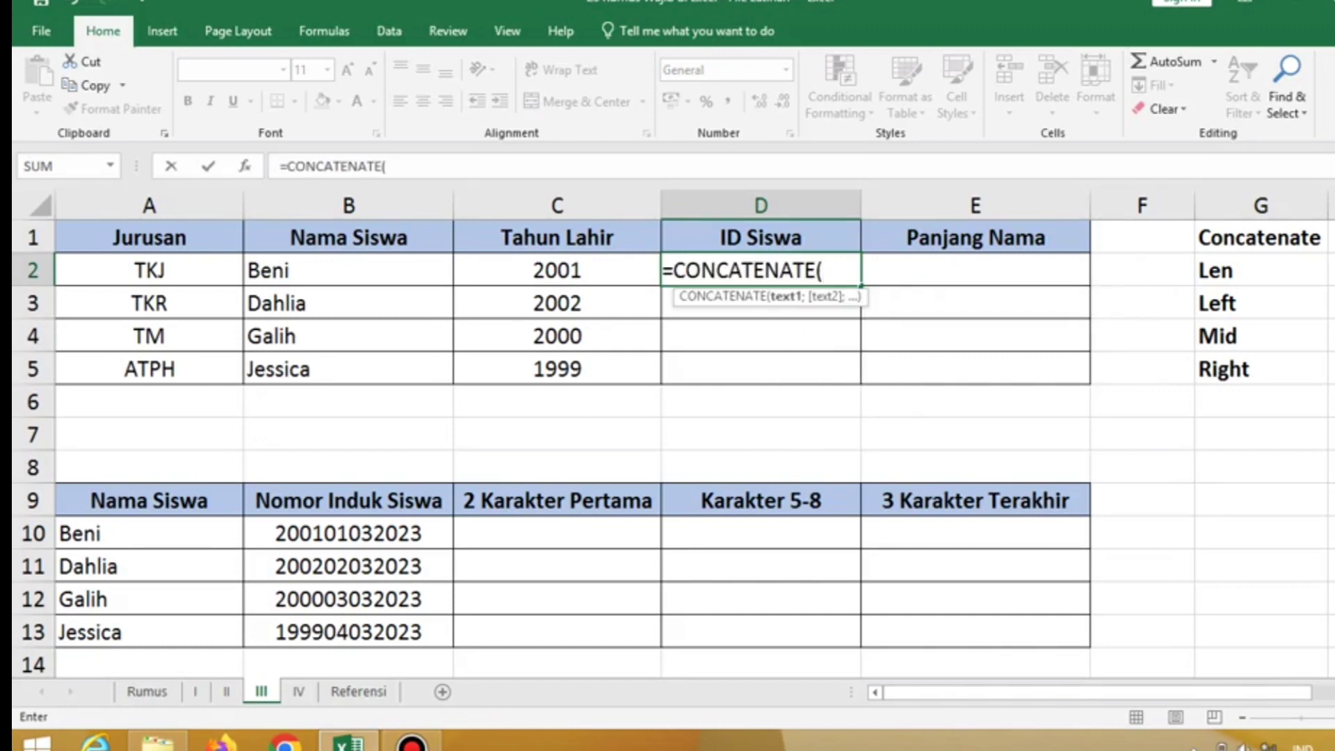
left_click(149, 270)
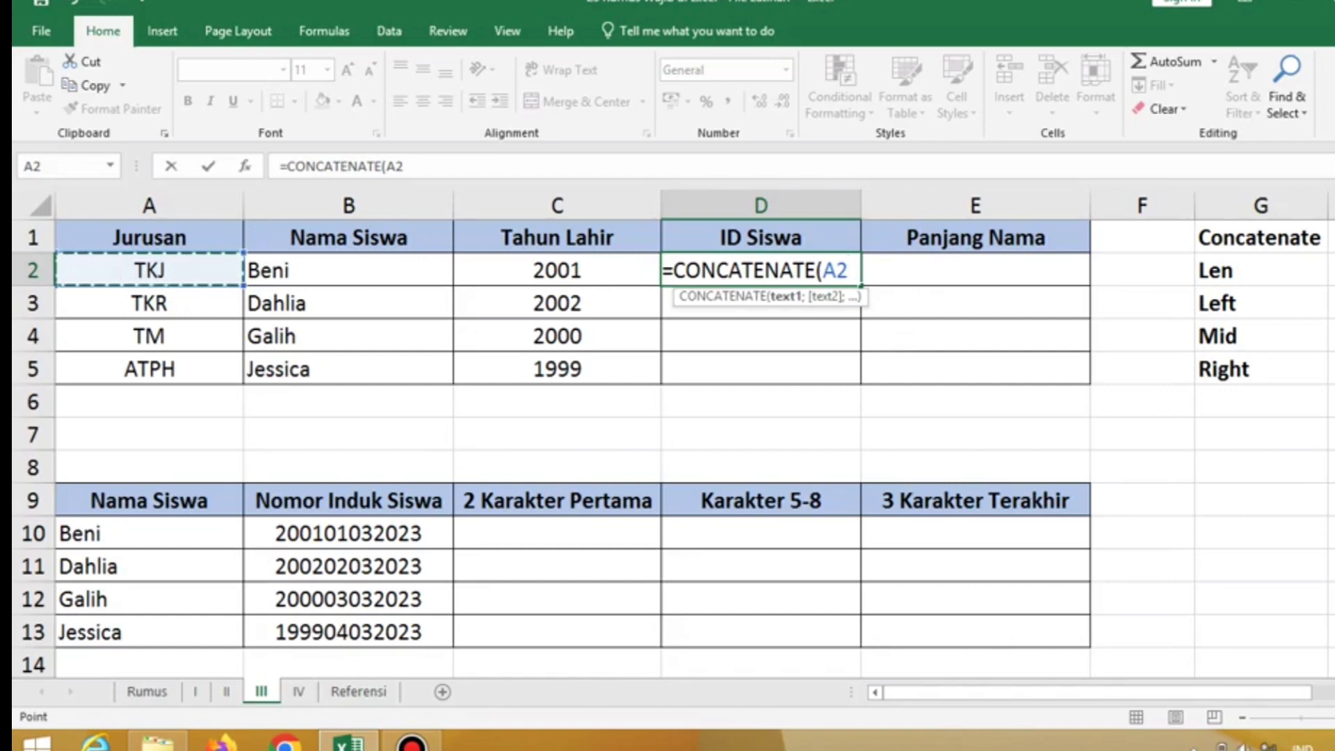
type(";")
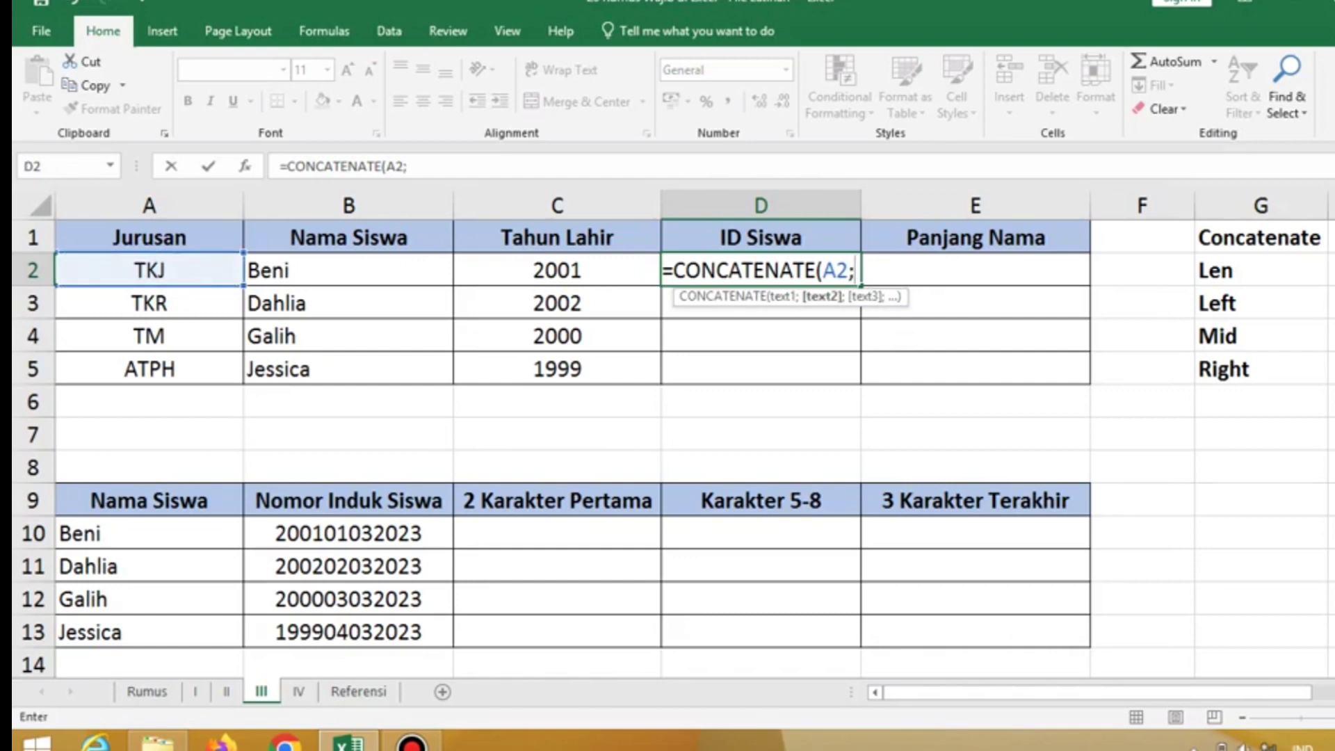
type("\"")
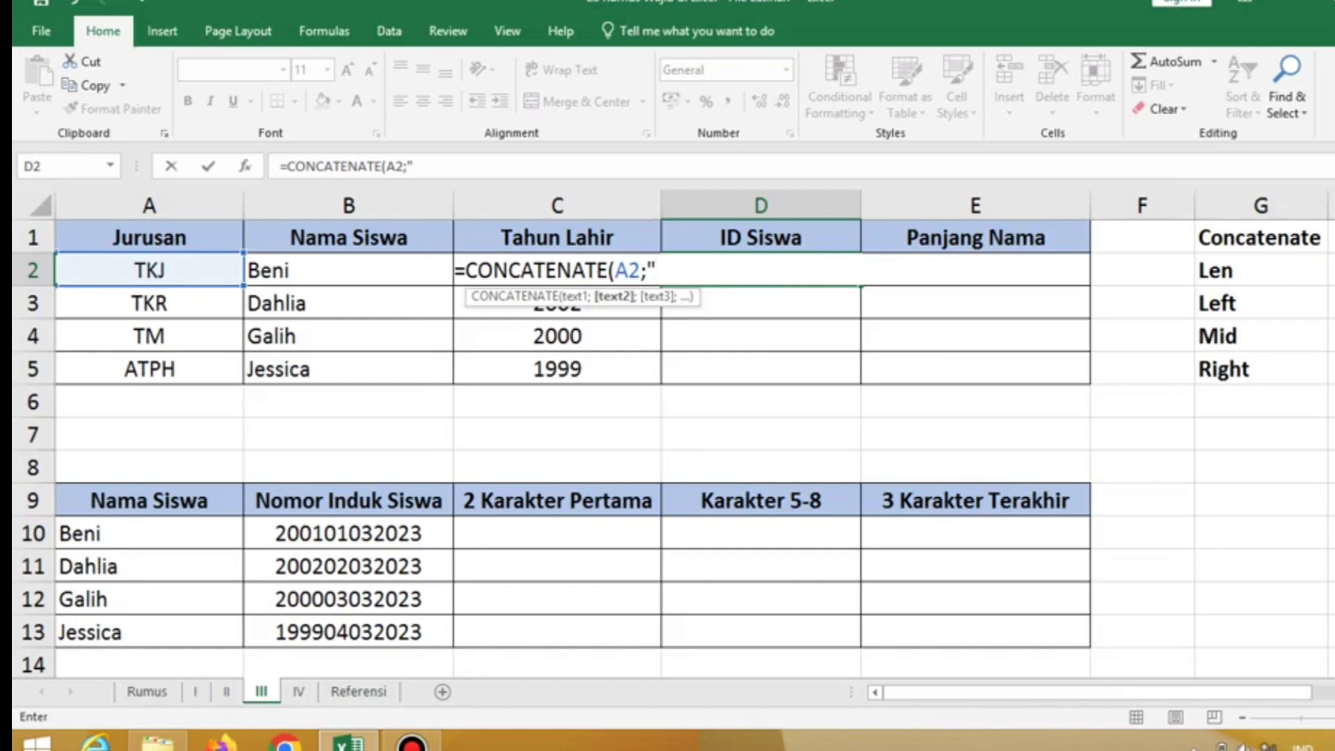
type(" -\"")
type(";")
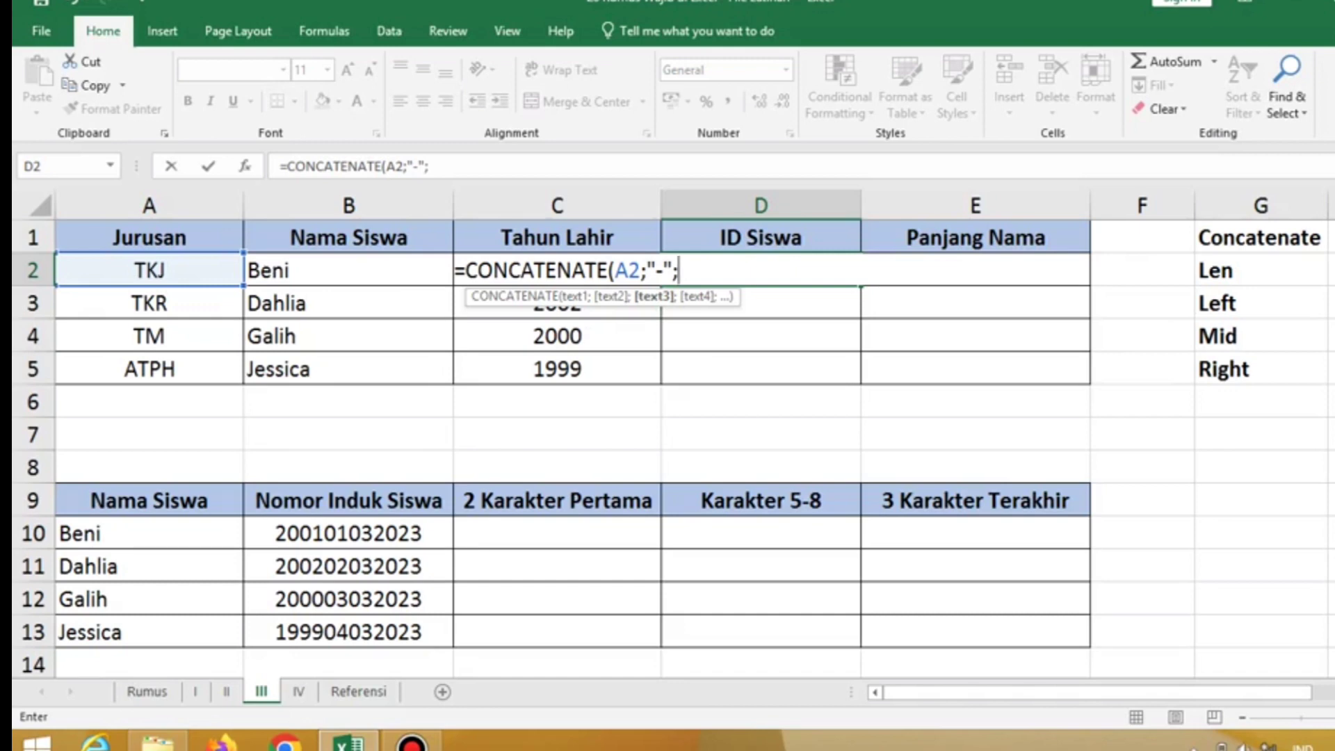
left_click(348, 270)
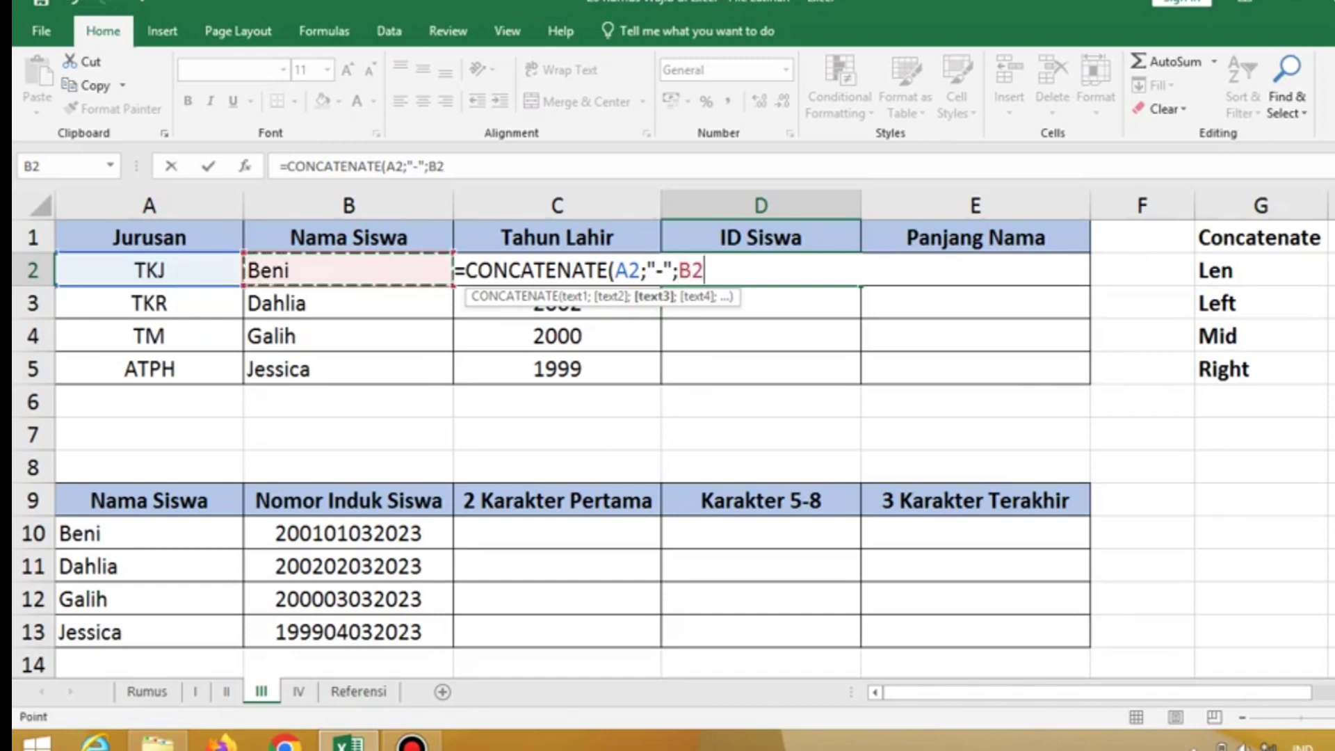
type(";")
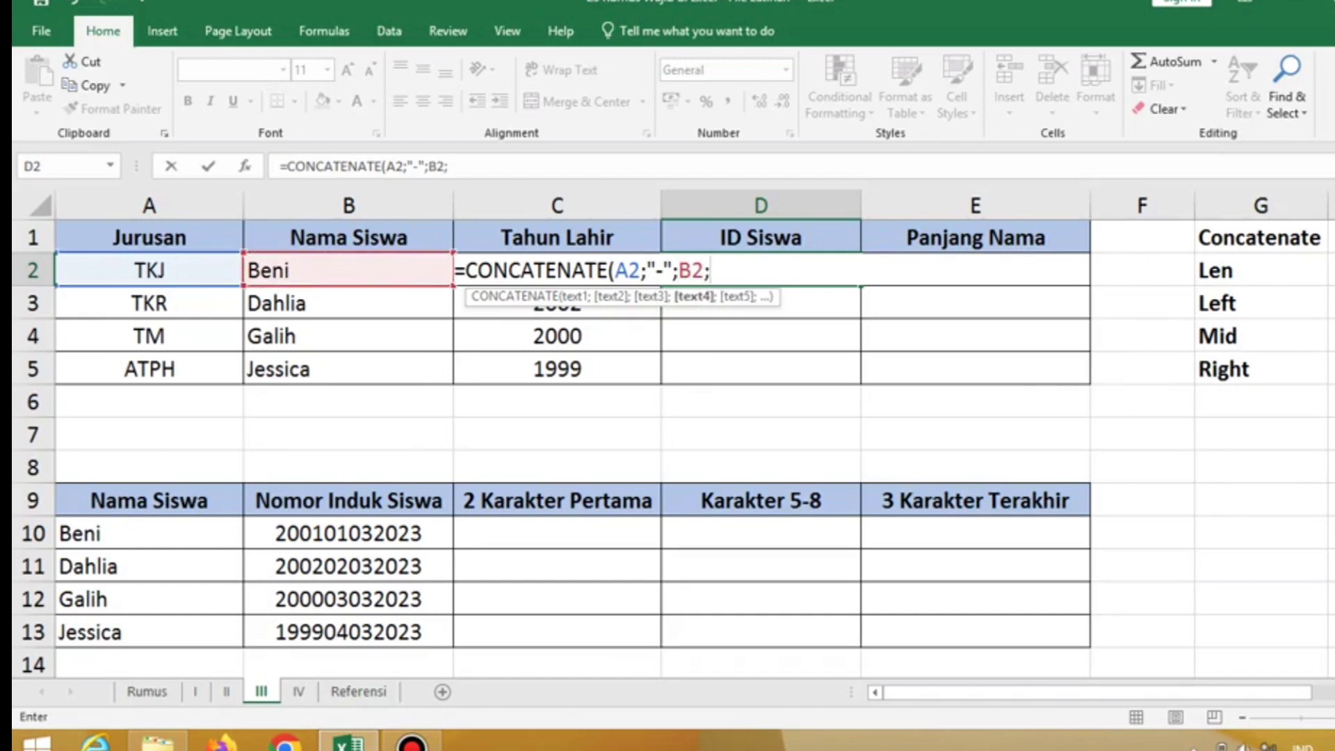
type("\"-\";")
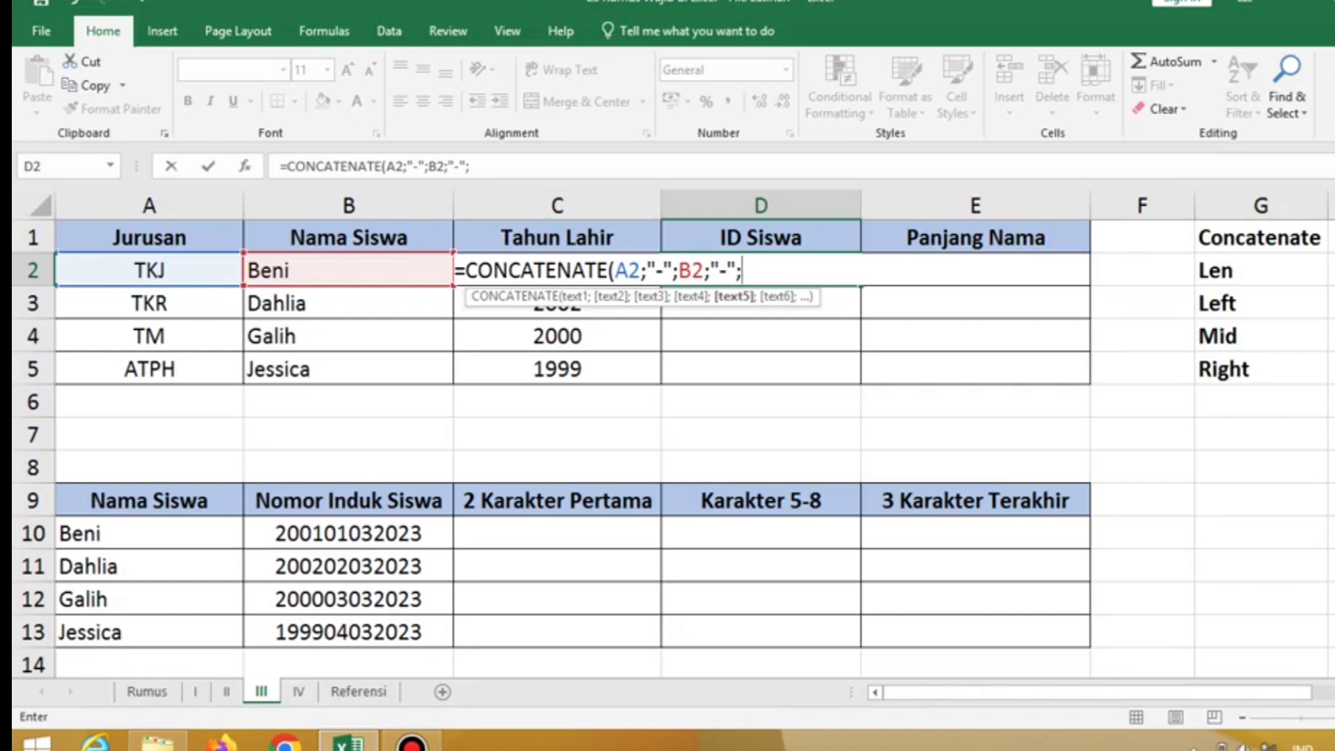
type("C2")
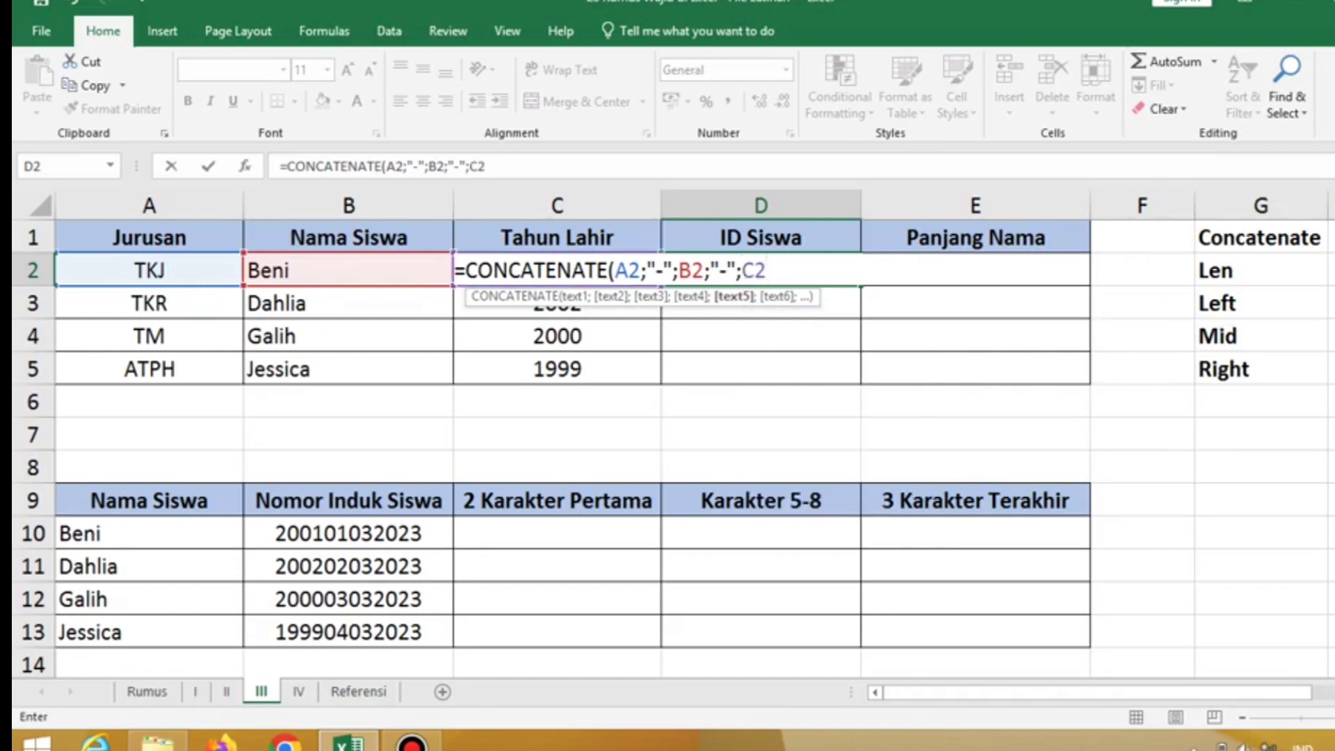
type(")")
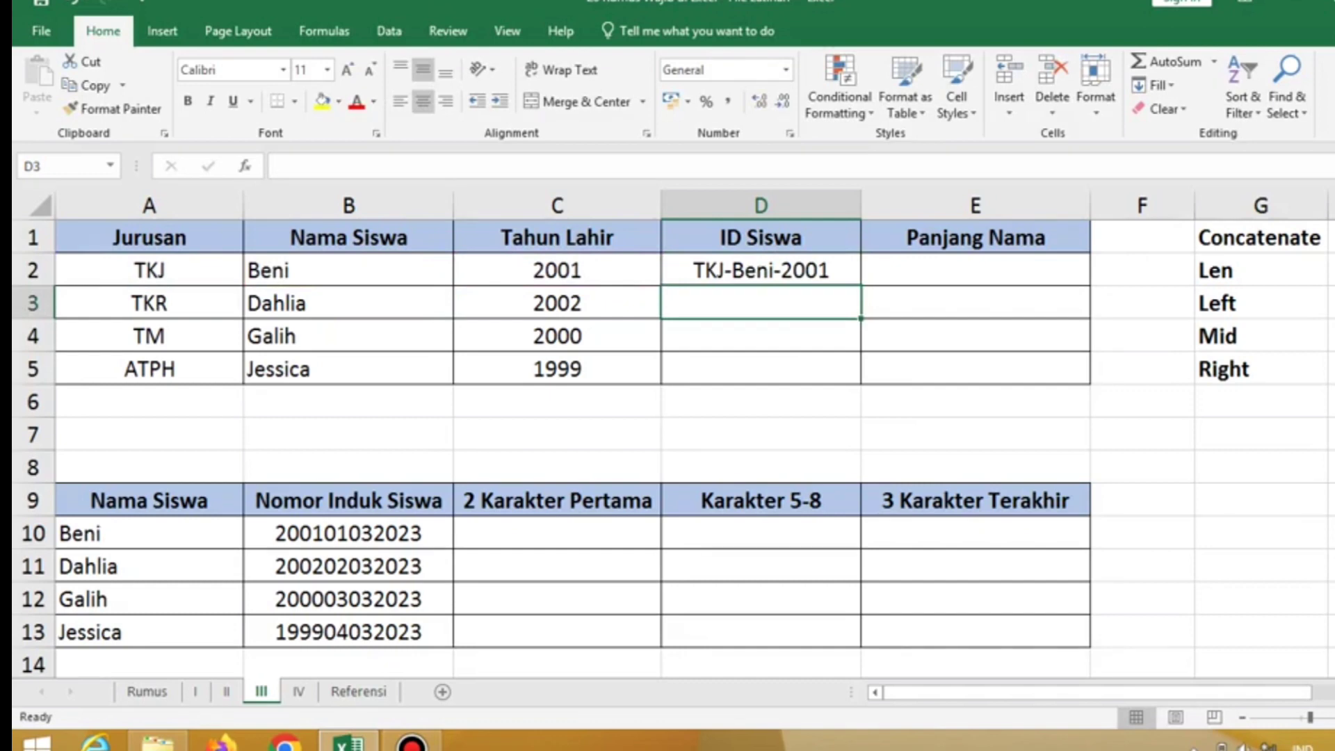
Step: Fill the hyphenated ID formula from D2 down through D5 for the remaining students
left_click(761, 270)
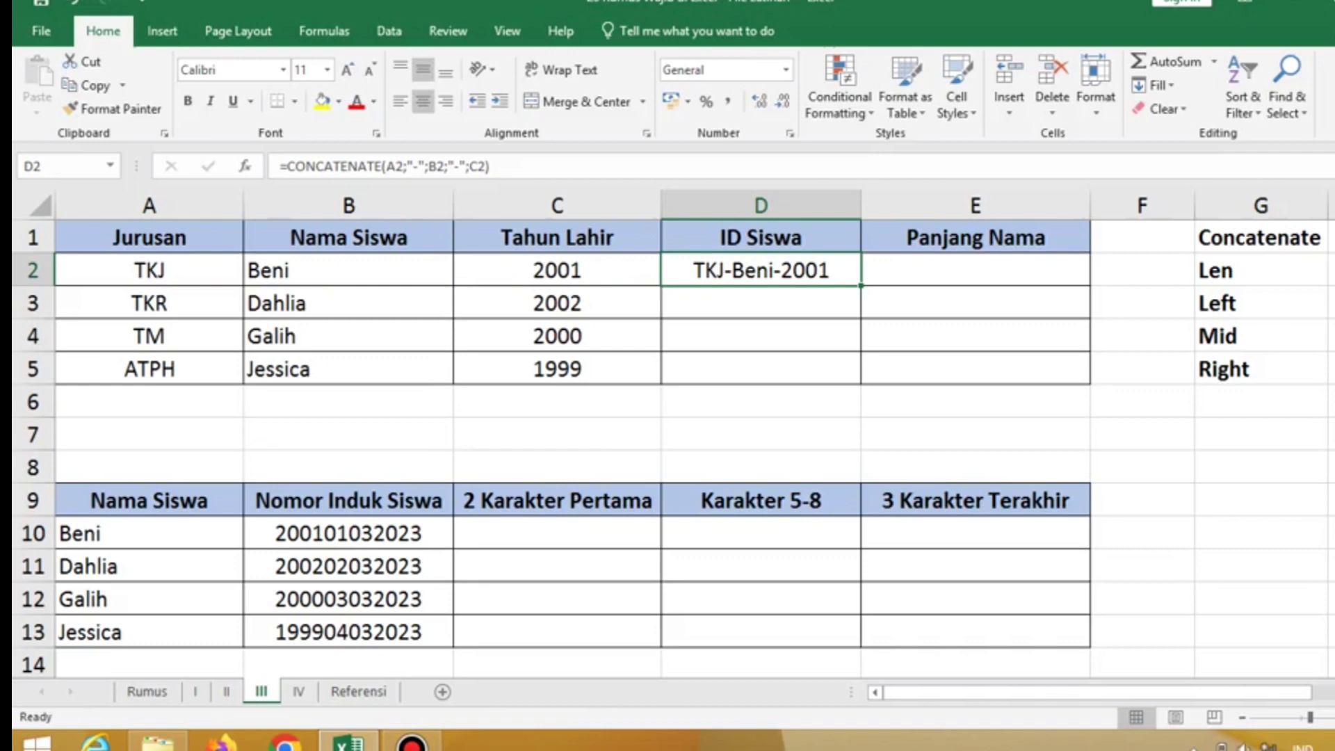
left_click(761, 302)
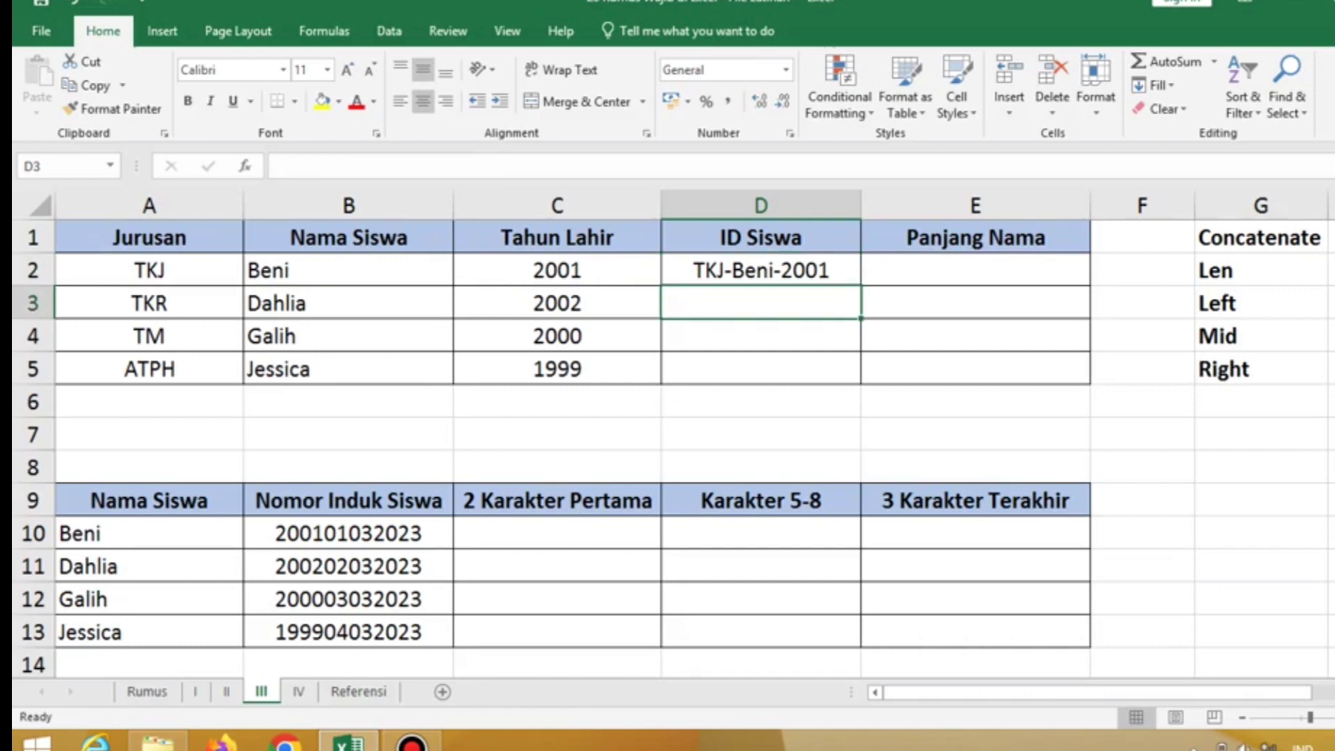
left_click(761, 335)
left_click(760, 368)
left_click(761, 270)
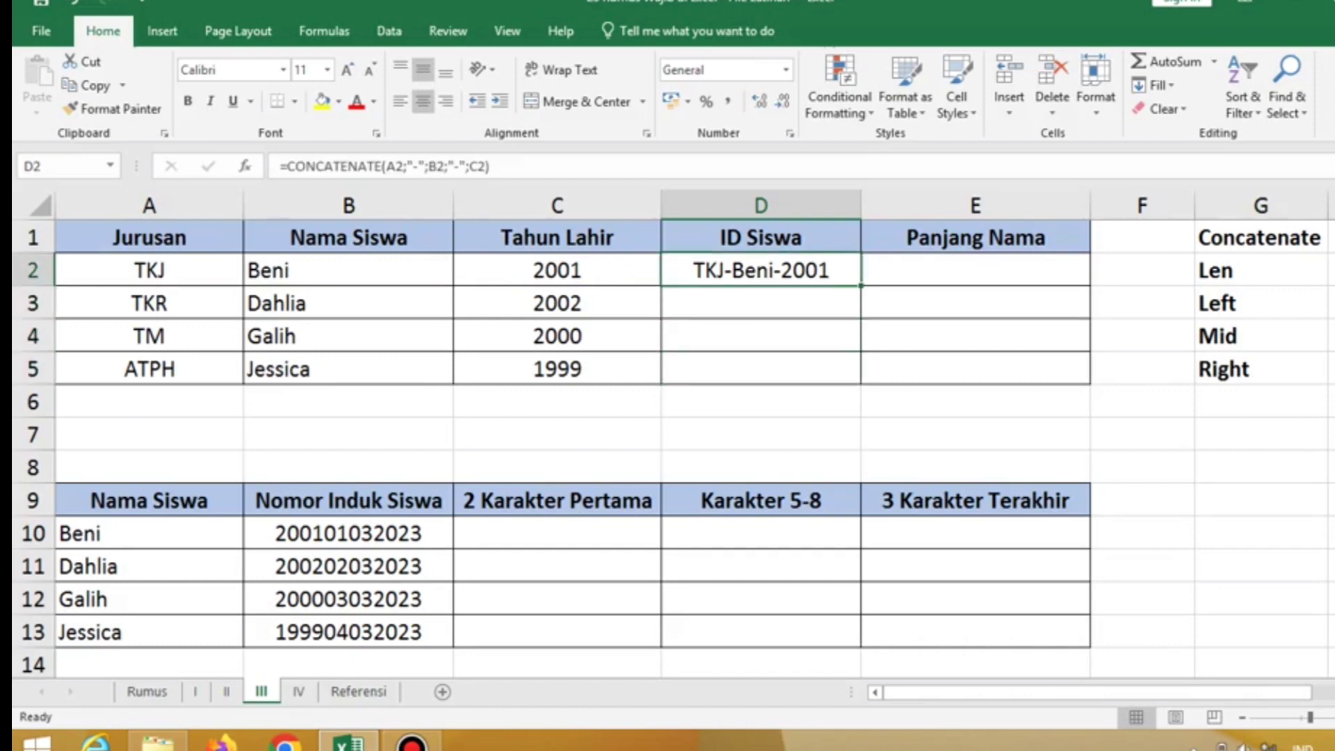
left_click_drag(861, 285, 861, 379)
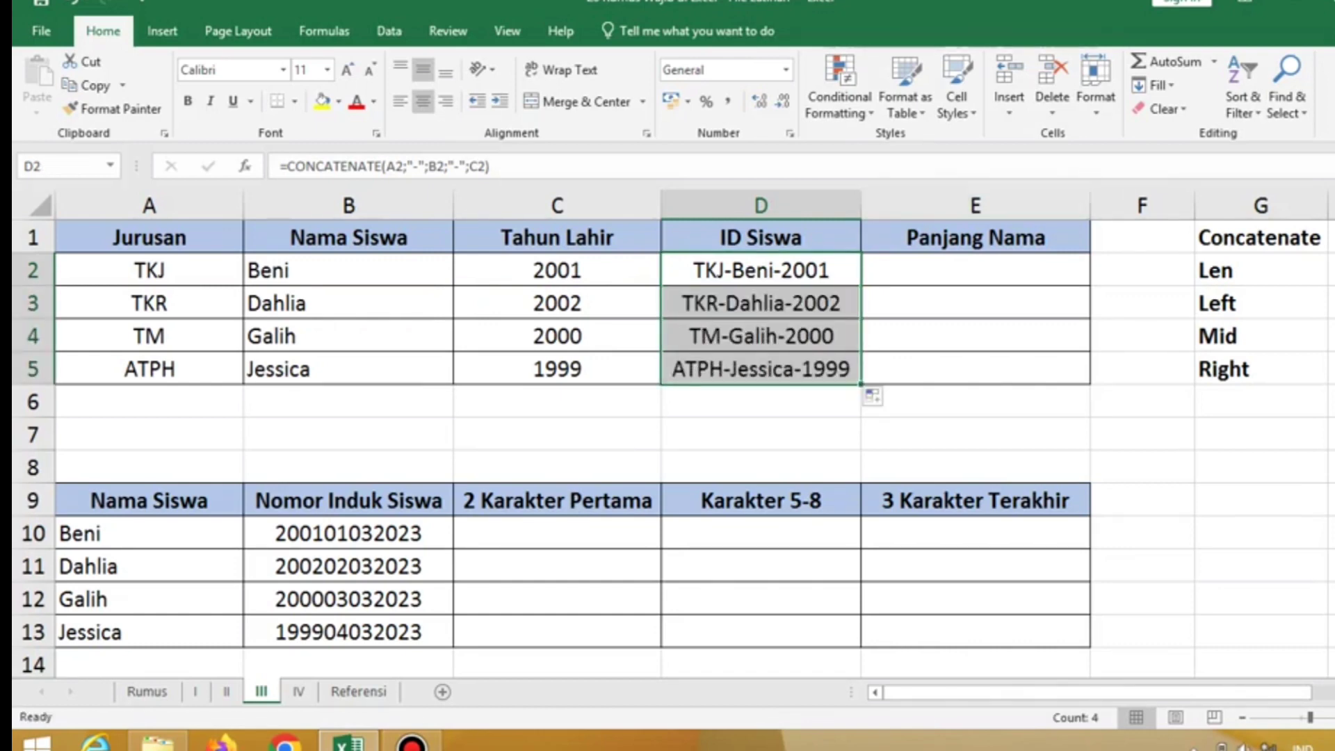
Step: Examine the Panjang Nama column, the Len entry in G2 and the student names in B2:B5 whose lengths are needed
left_click(976, 270)
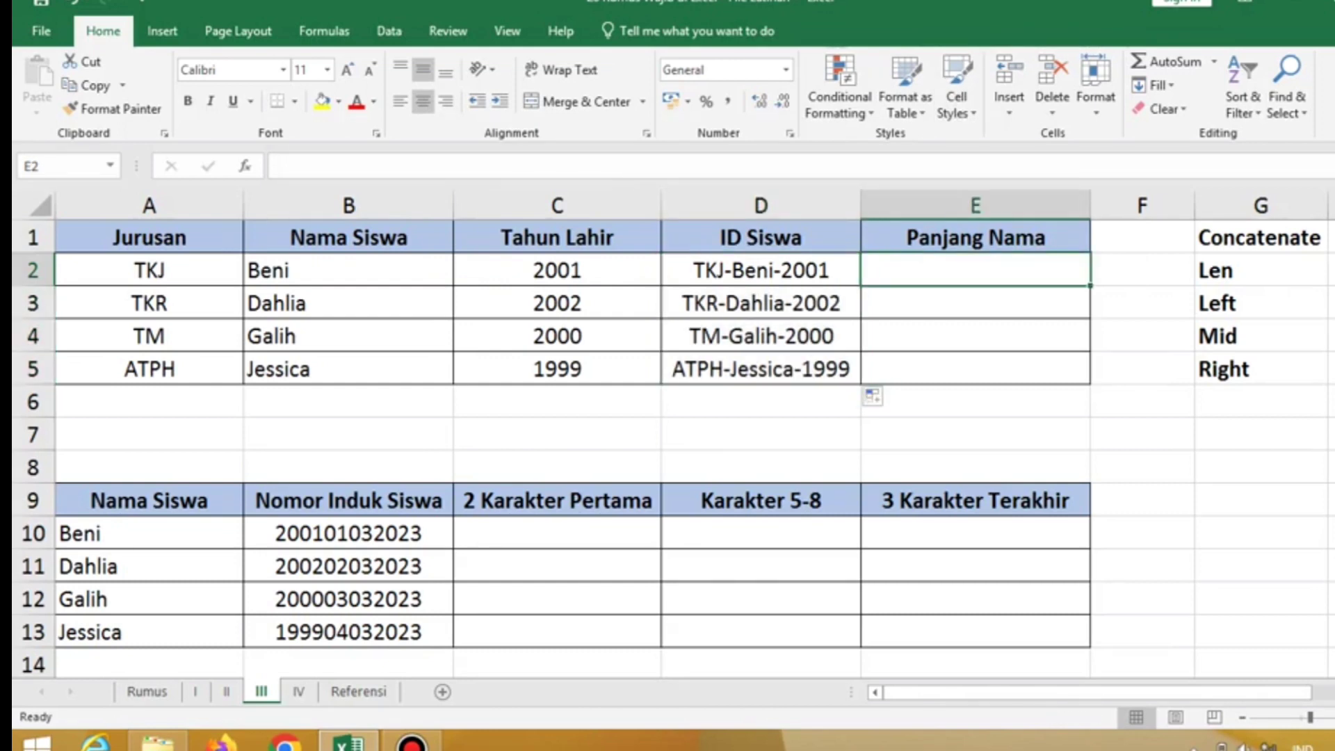
left_click(976, 368)
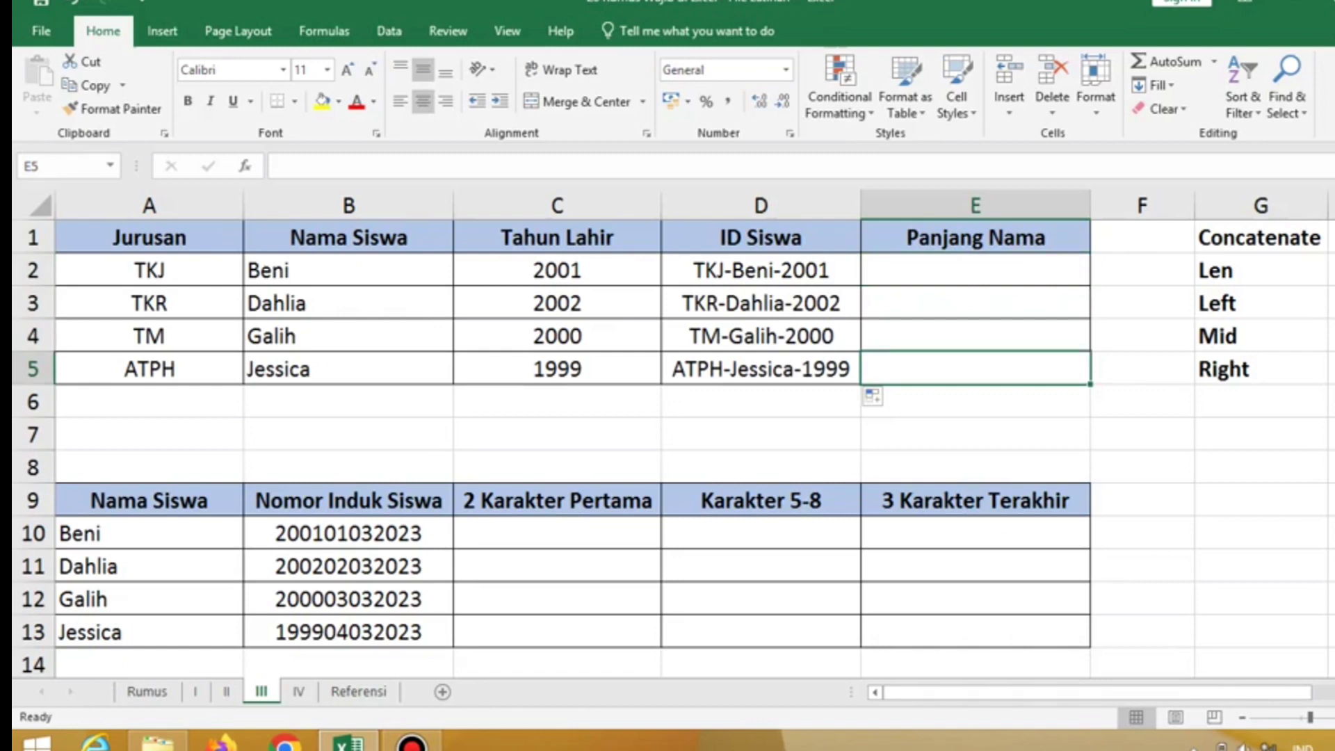
left_click(761, 270)
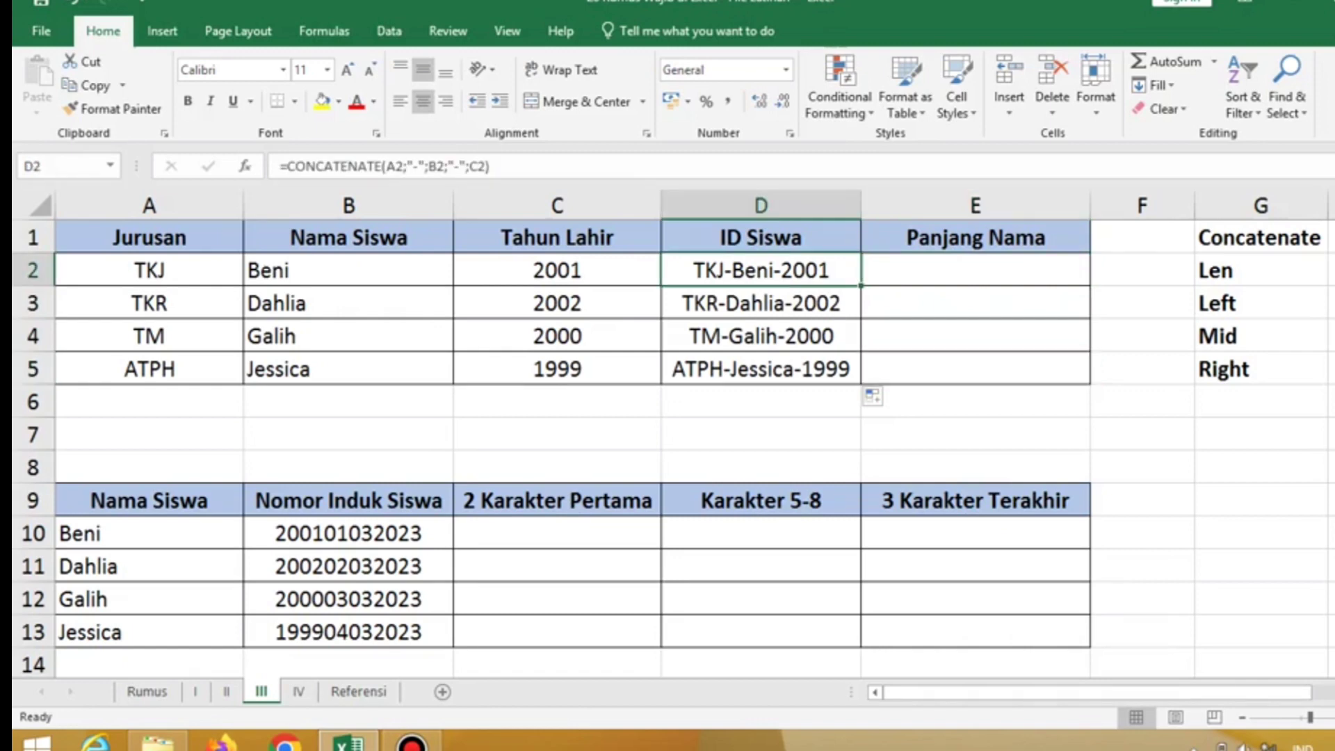
left_click(1260, 270)
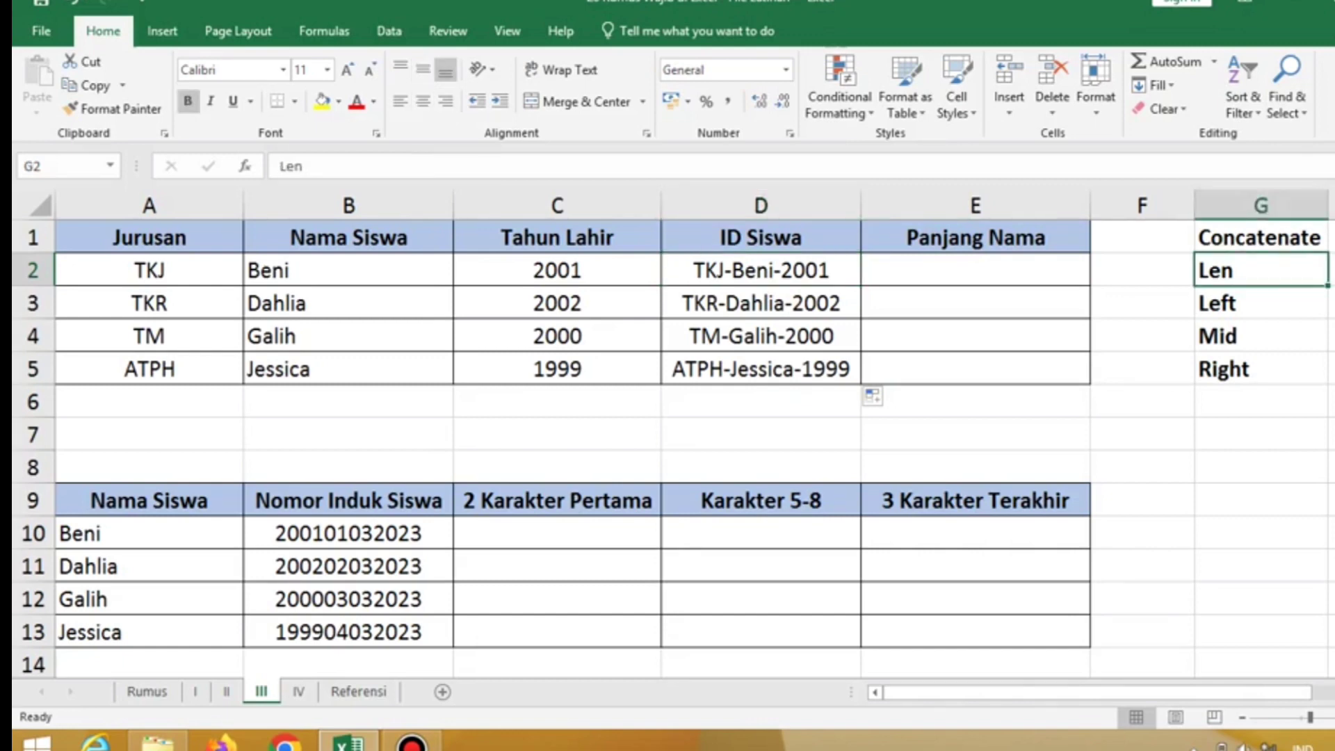
left_click(976, 237)
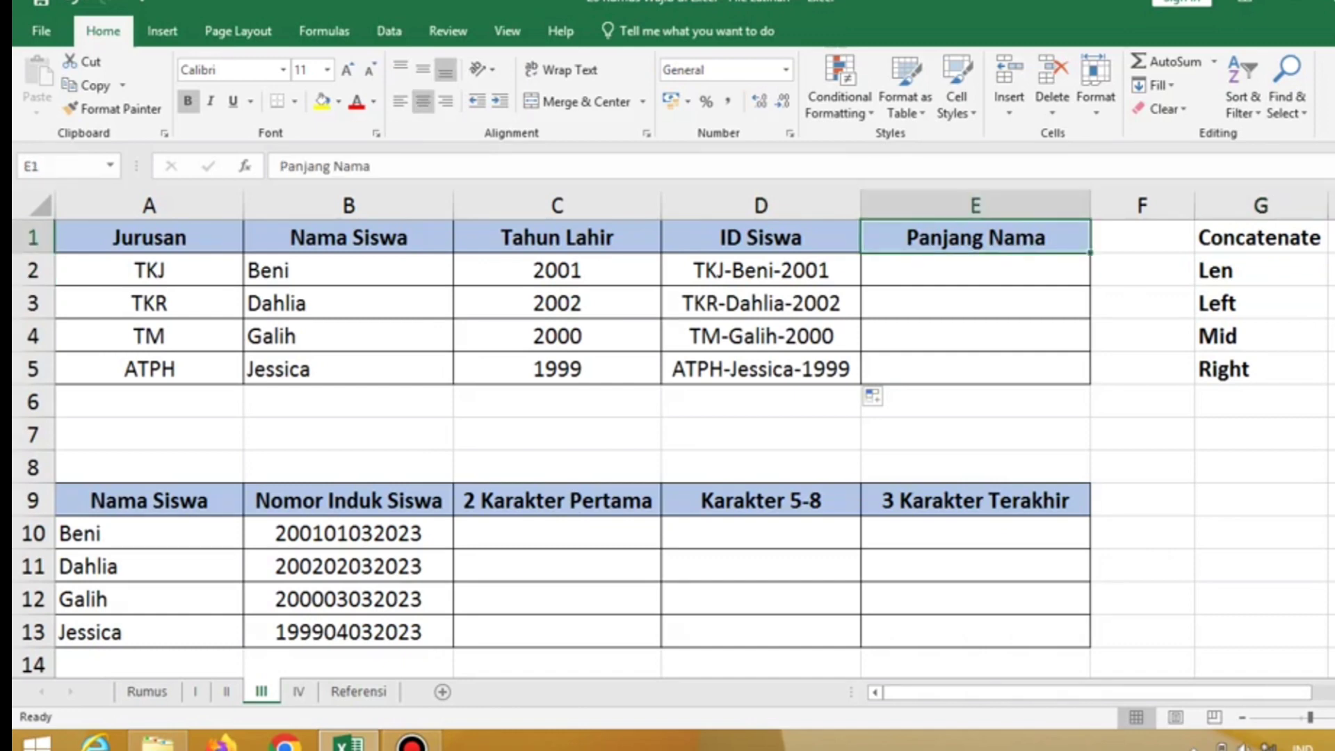
left_click(1261, 270)
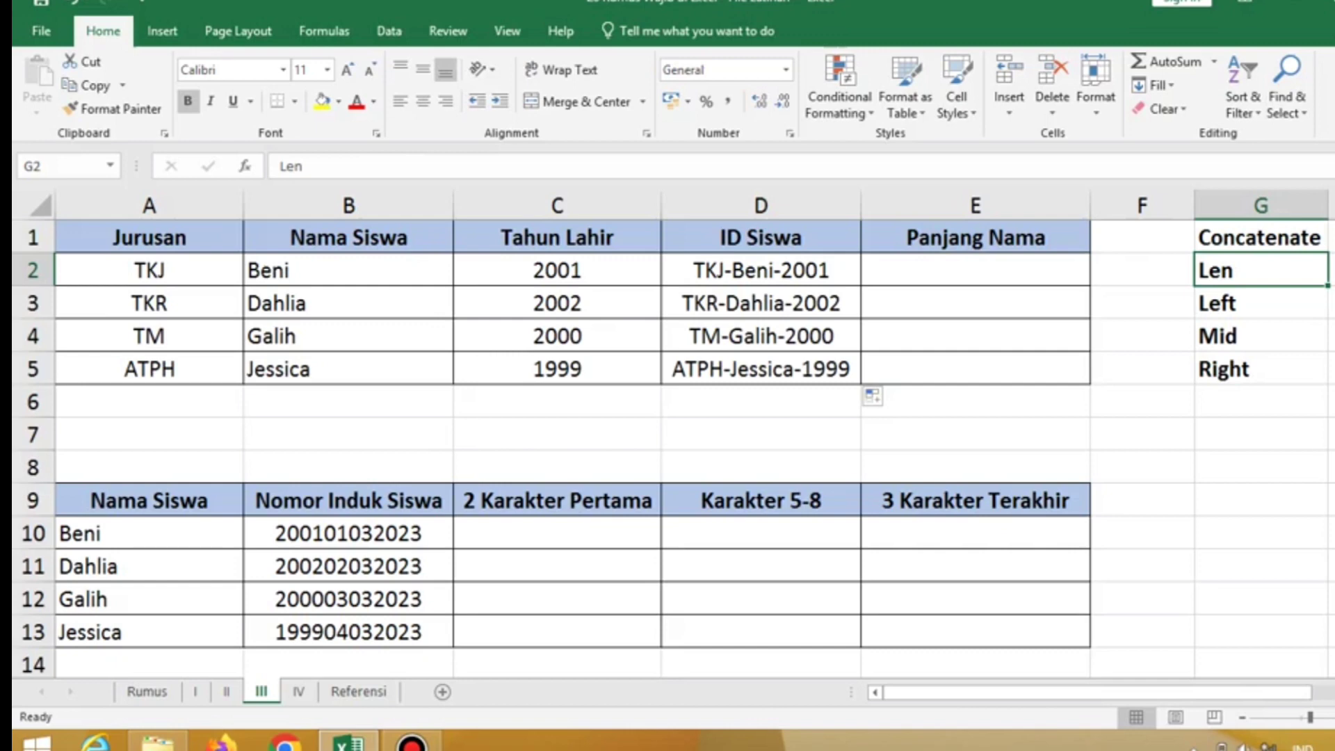
left_click(347, 269)
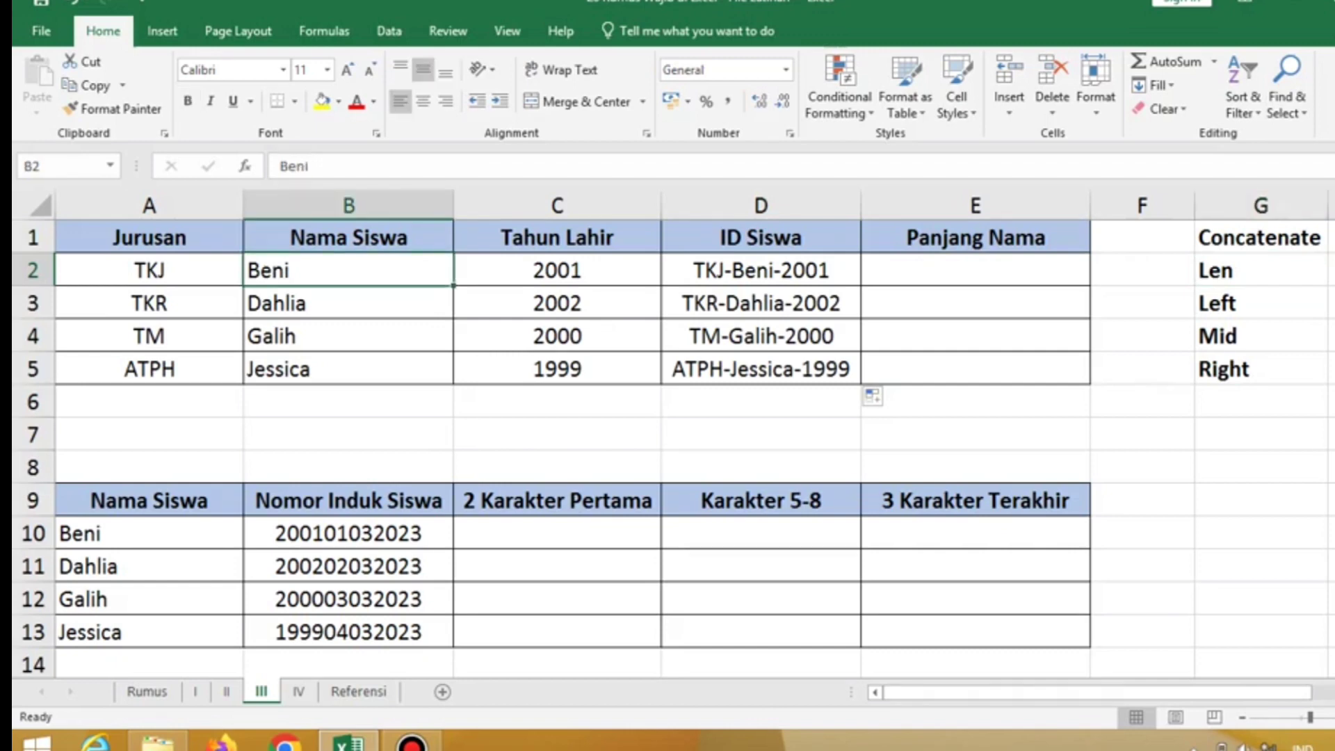
left_click(348, 303)
left_click(348, 336)
left_click(347, 370)
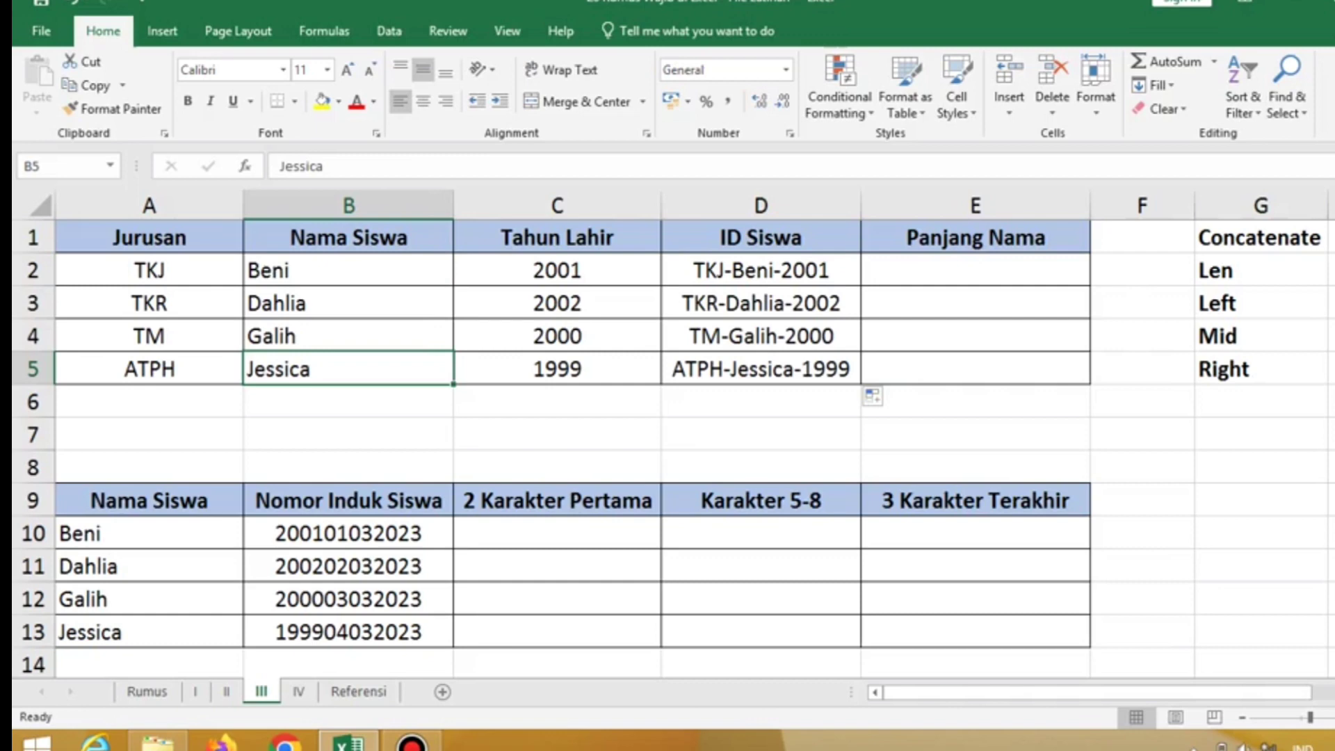
left_click(1260, 270)
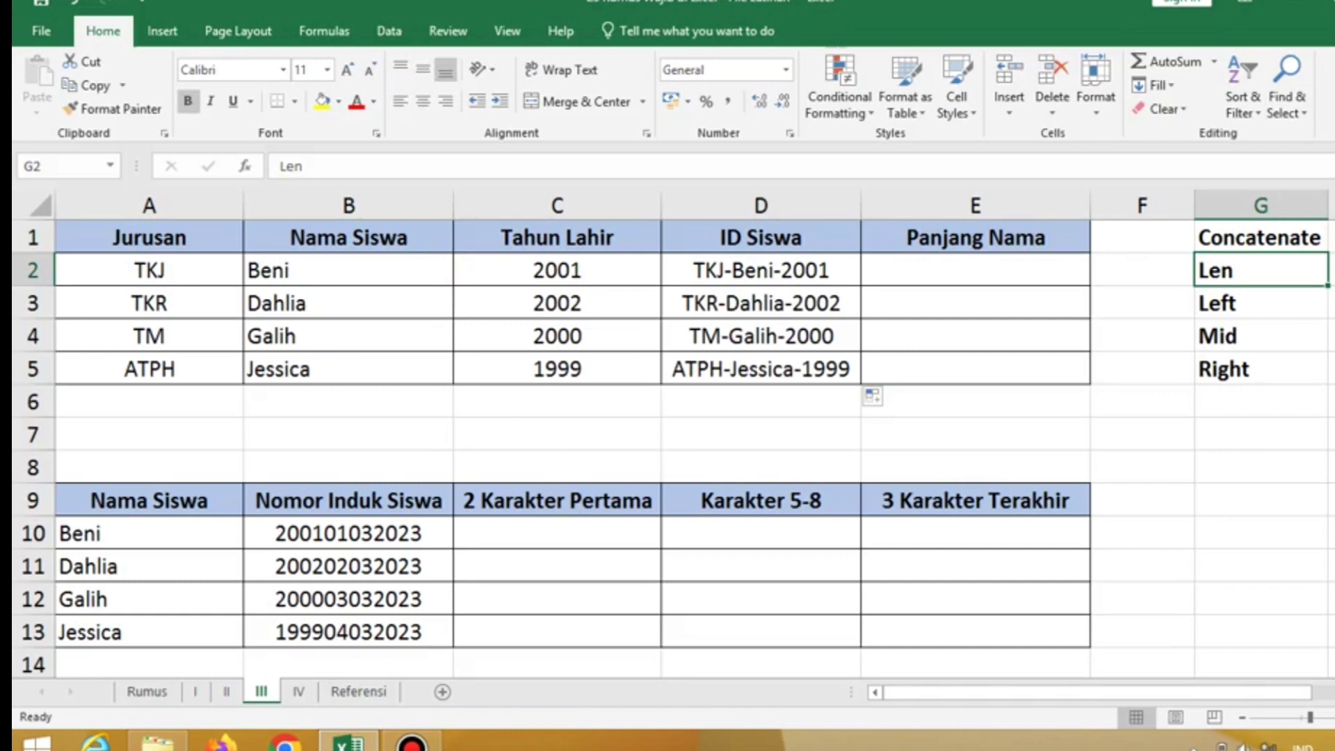
Step: Count the characters in the first student's name by entering =LEN(B2) in E2, and compare the result with B2
left_click(975, 270)
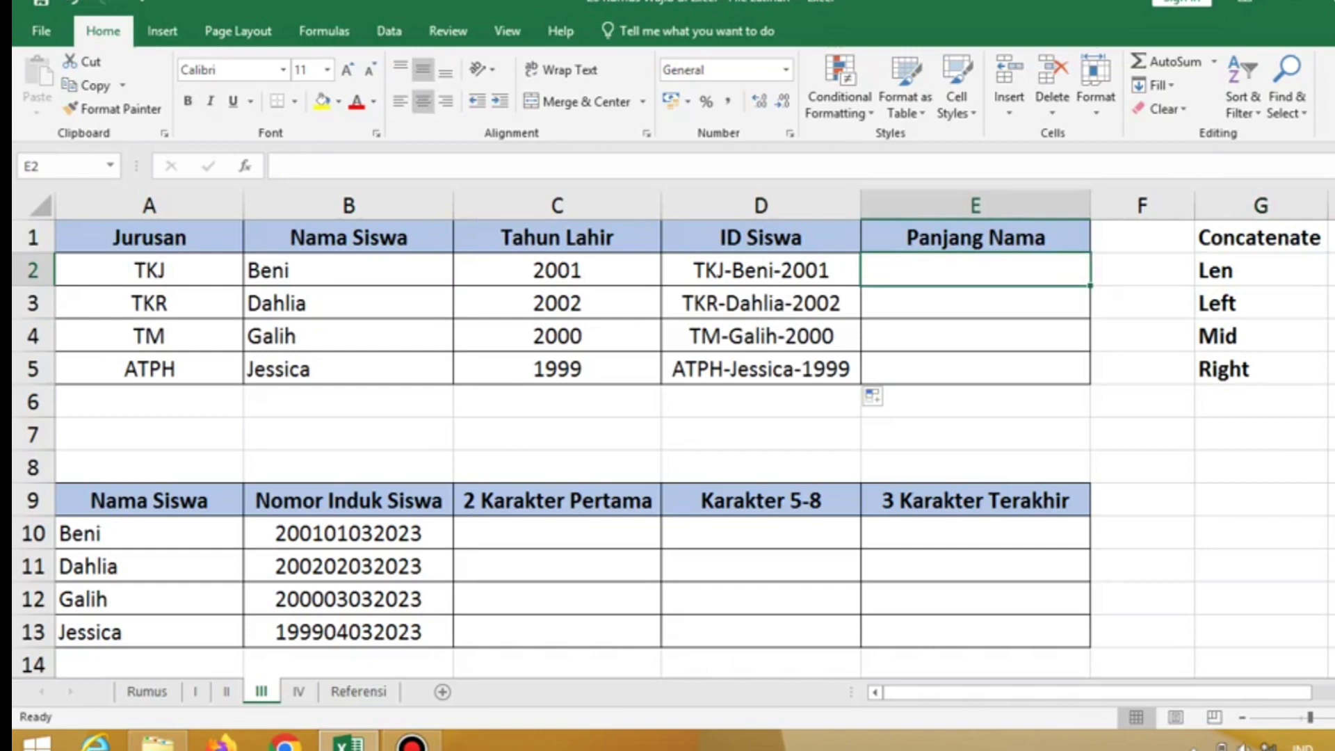
type("=len")
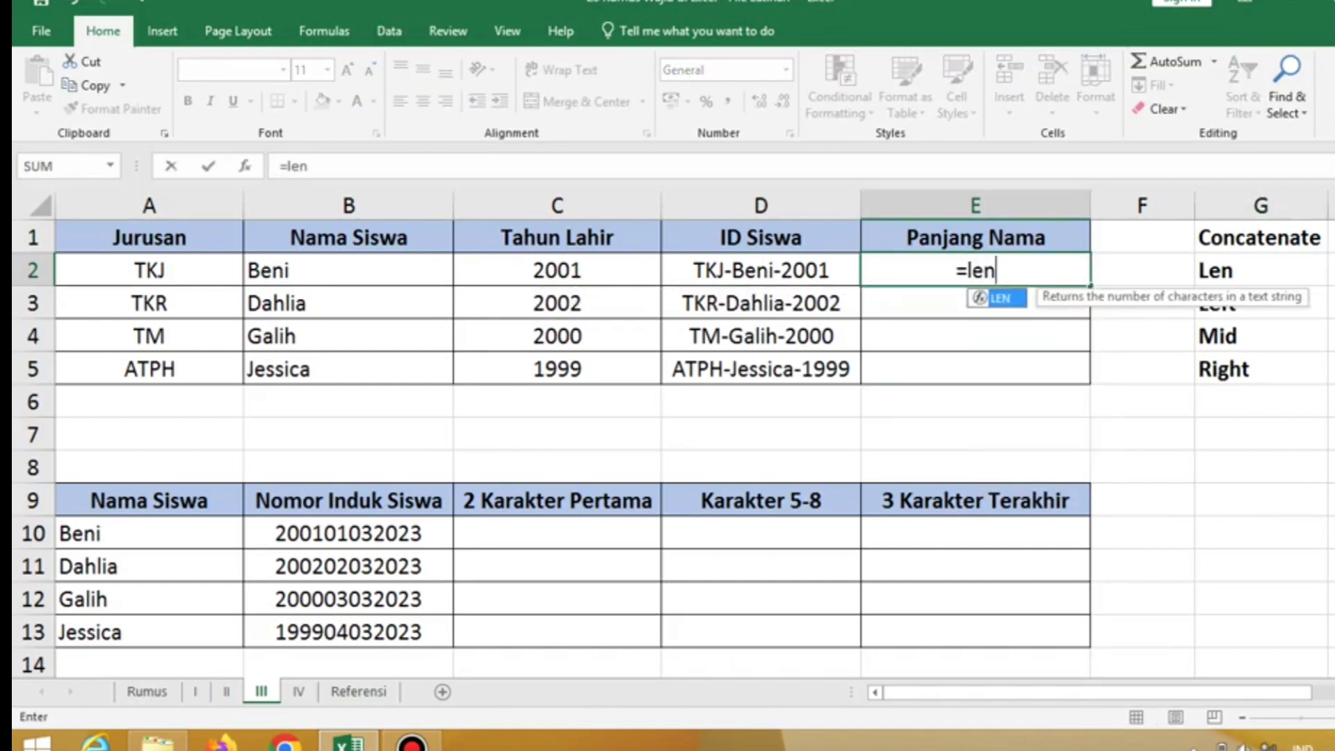
type("(")
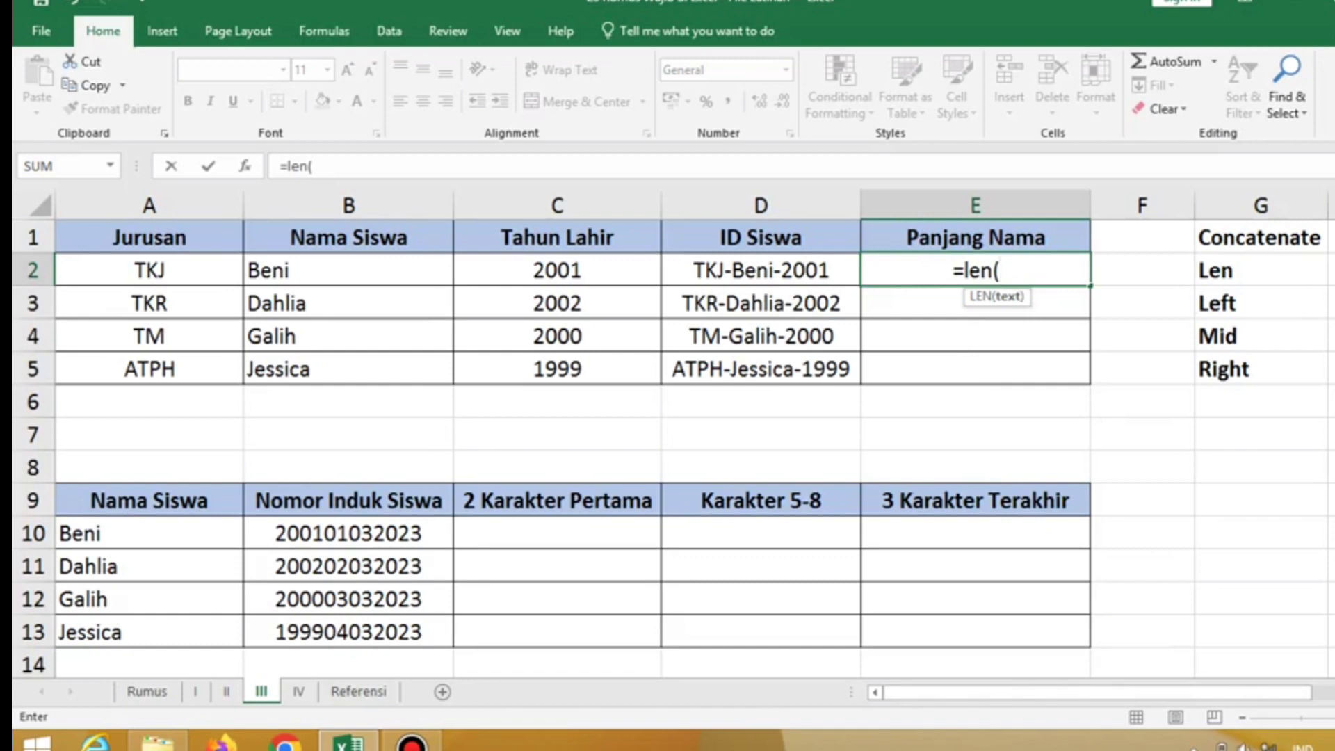
left_click(348, 271)
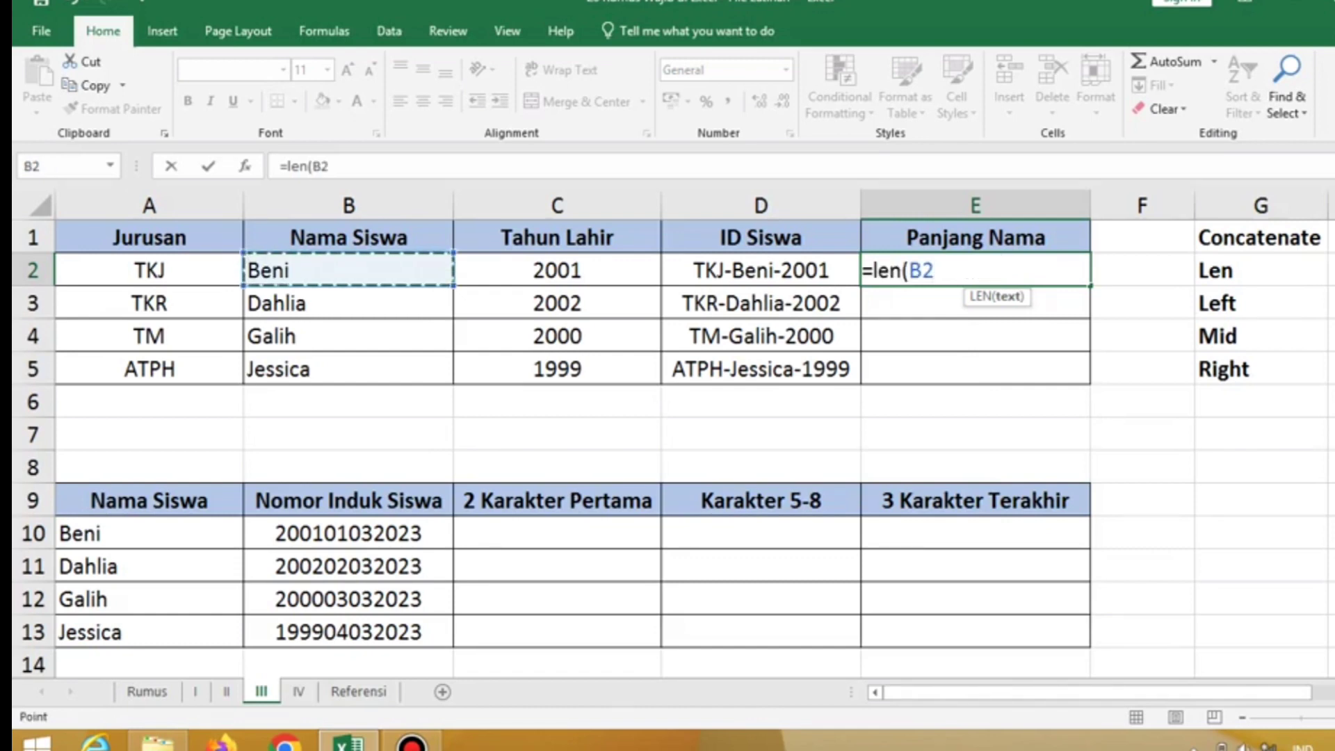
type(")")
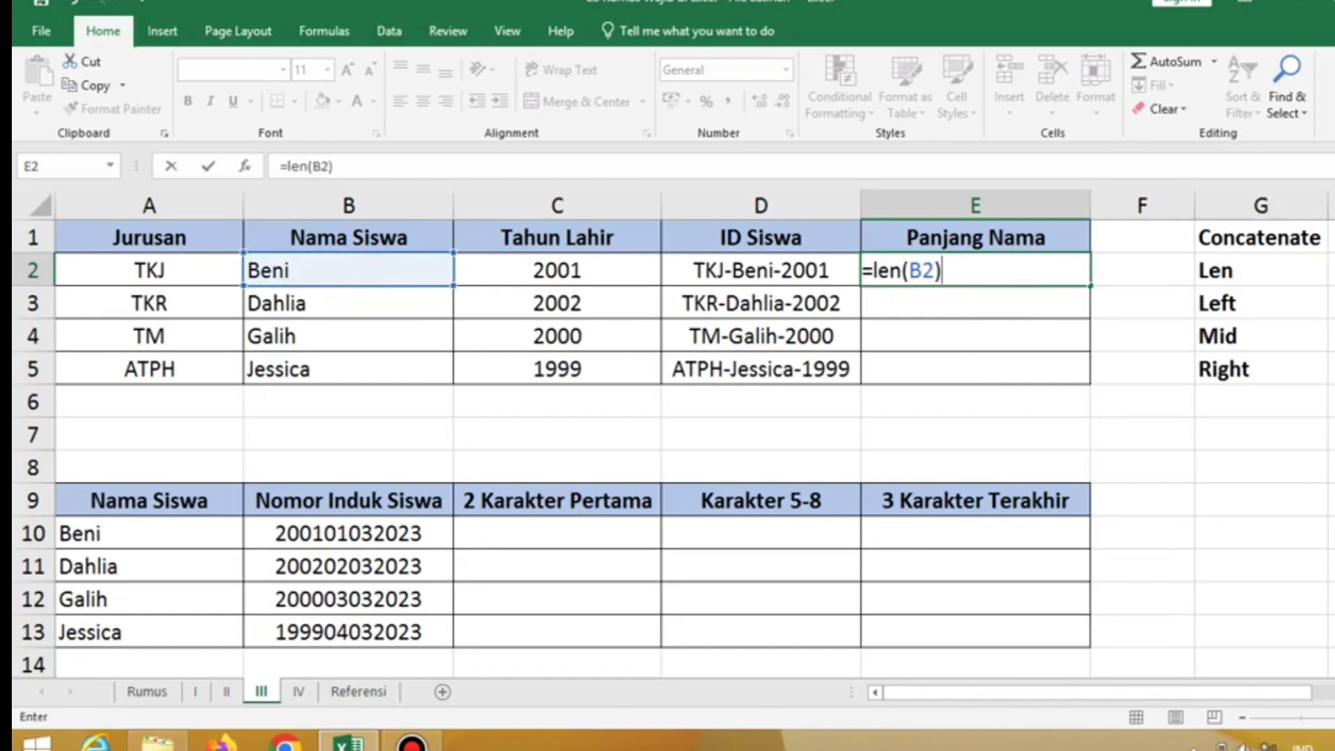
key("Return")
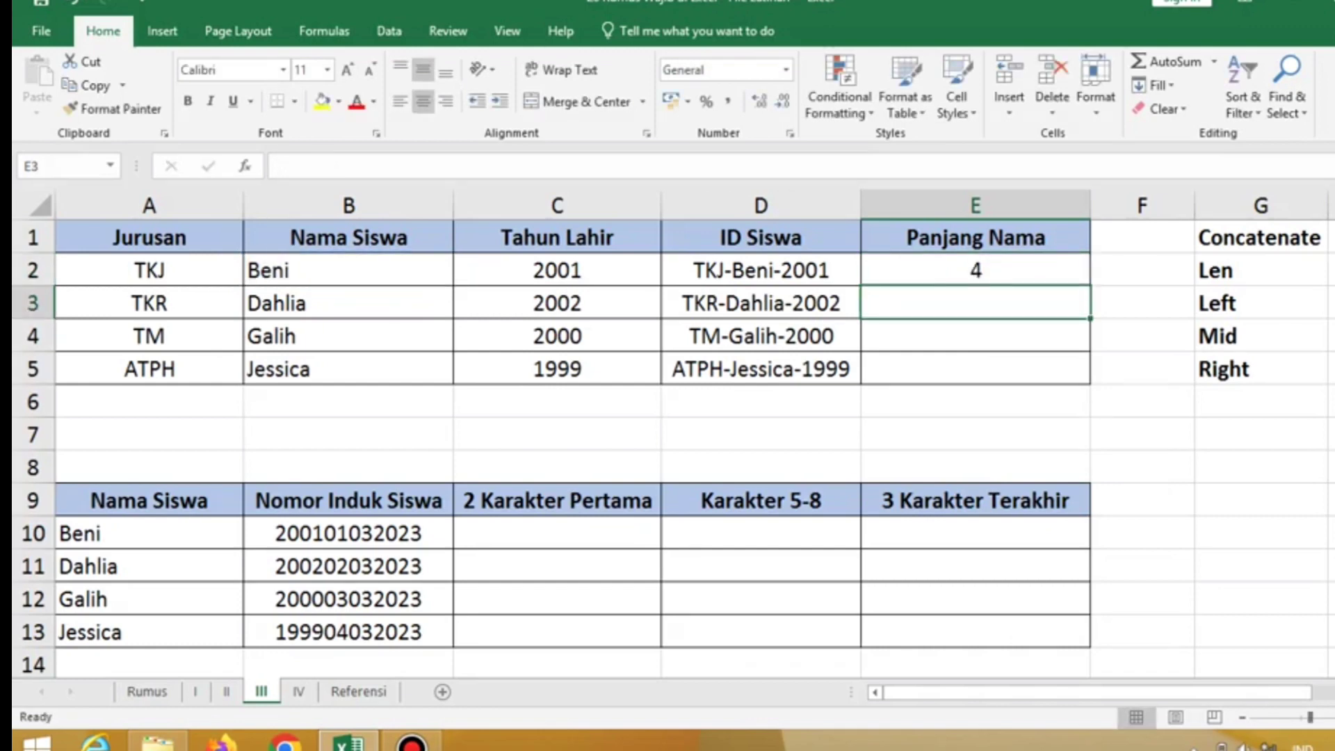
left_click(976, 271)
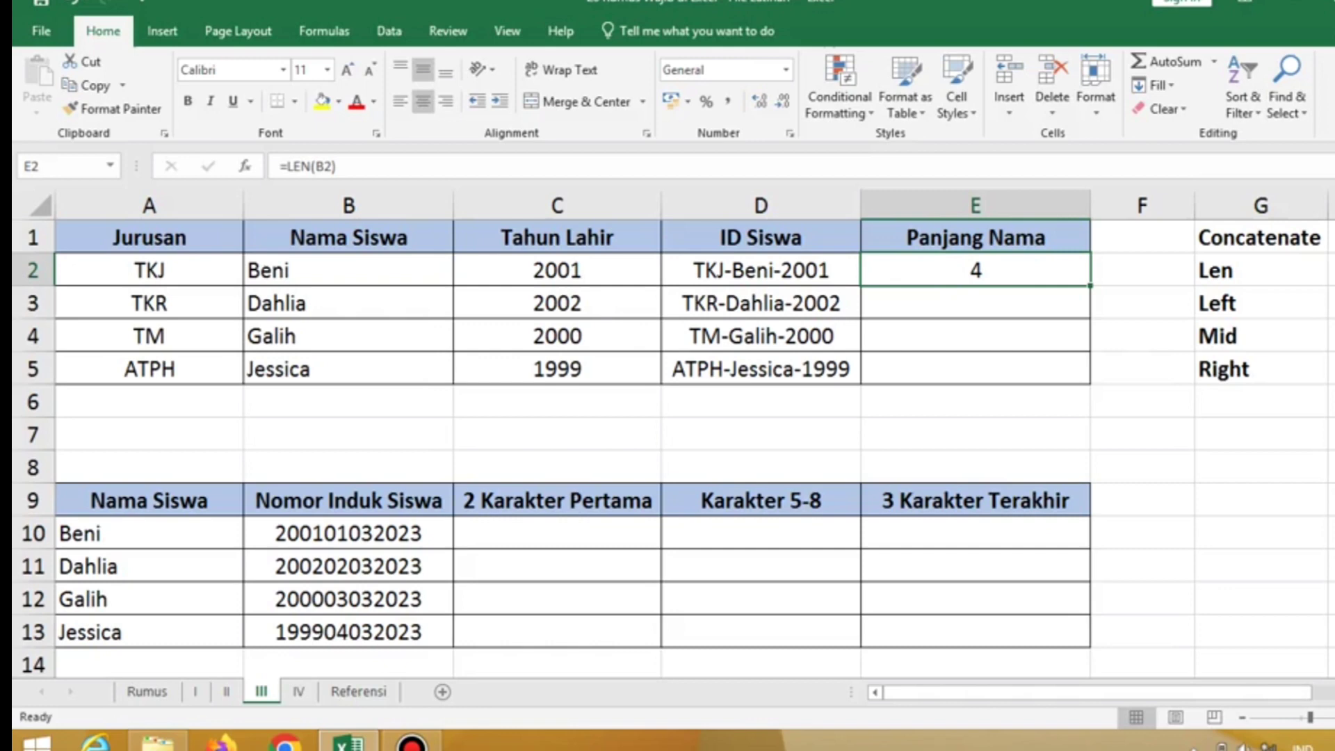
left_click(348, 270)
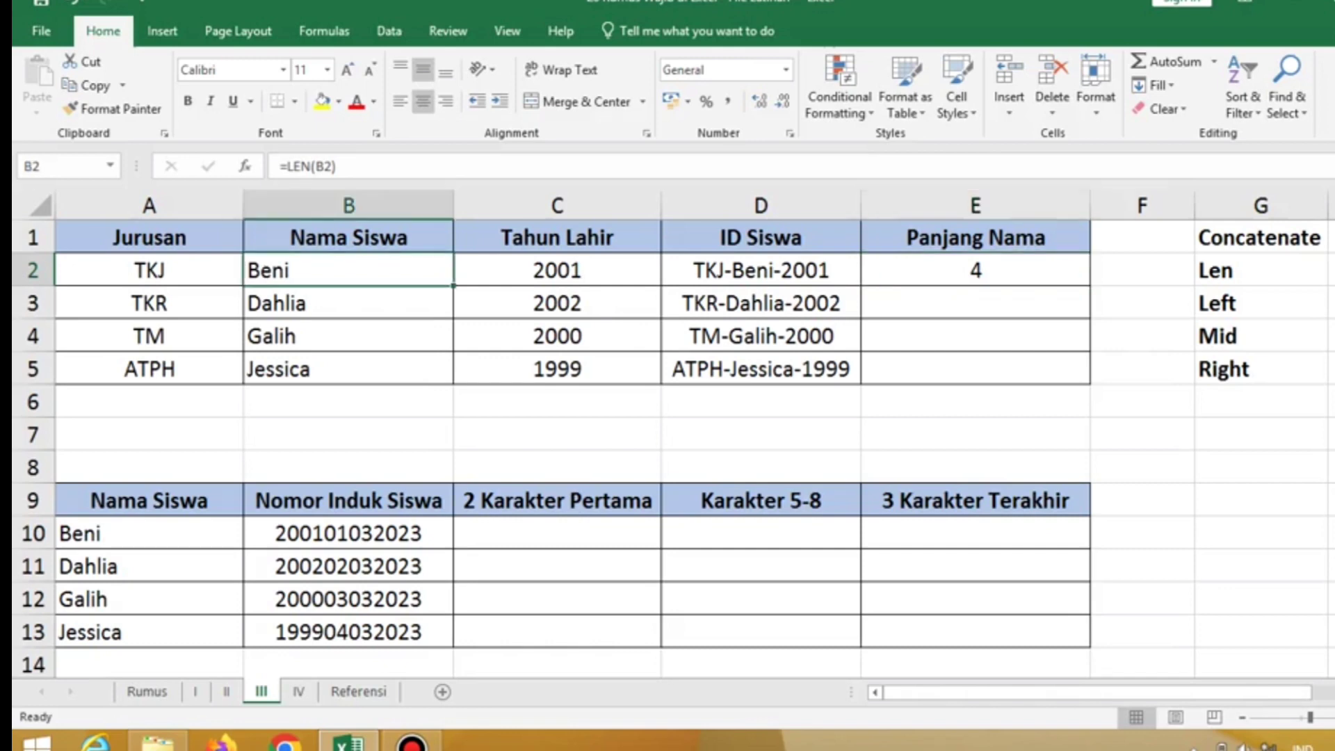
left_click(976, 271)
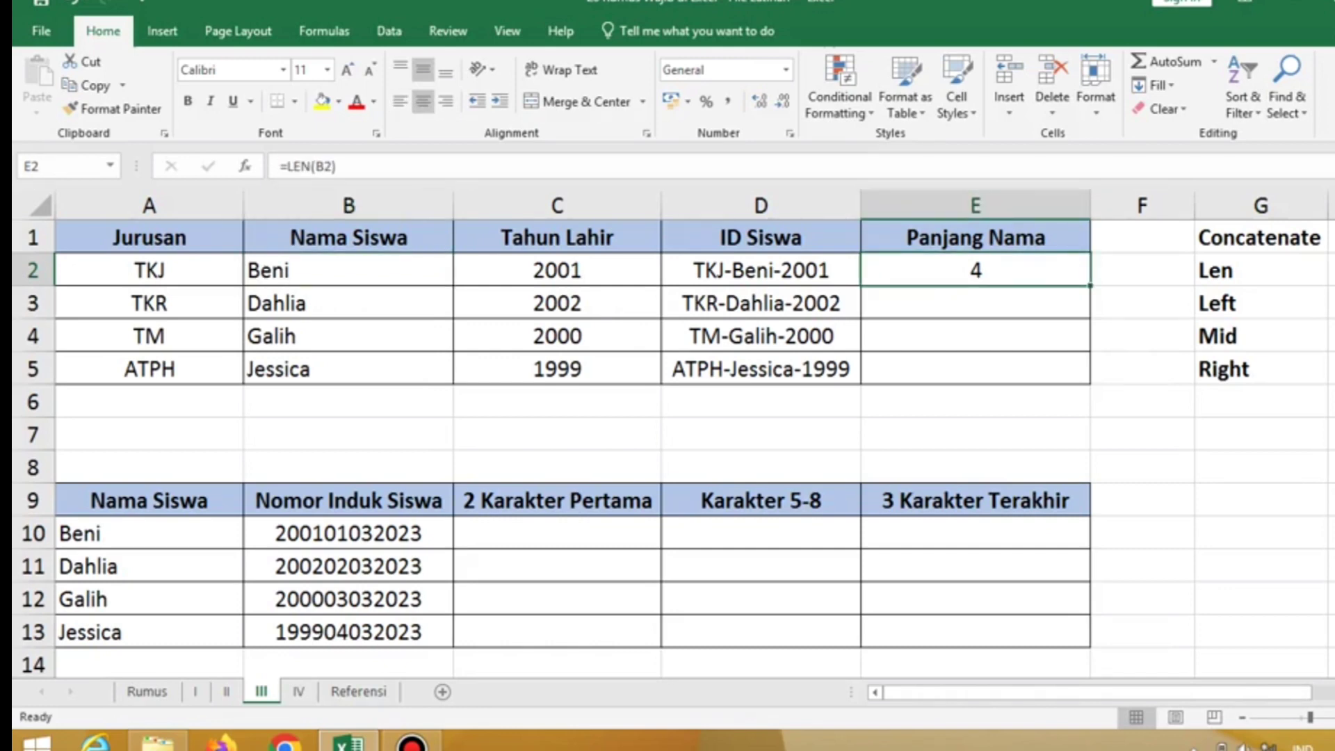
Step: Fill the LEN formula from E2 down through E5 and check the copied formulas for the remaining students
left_click_drag(1090, 286, 1091, 384)
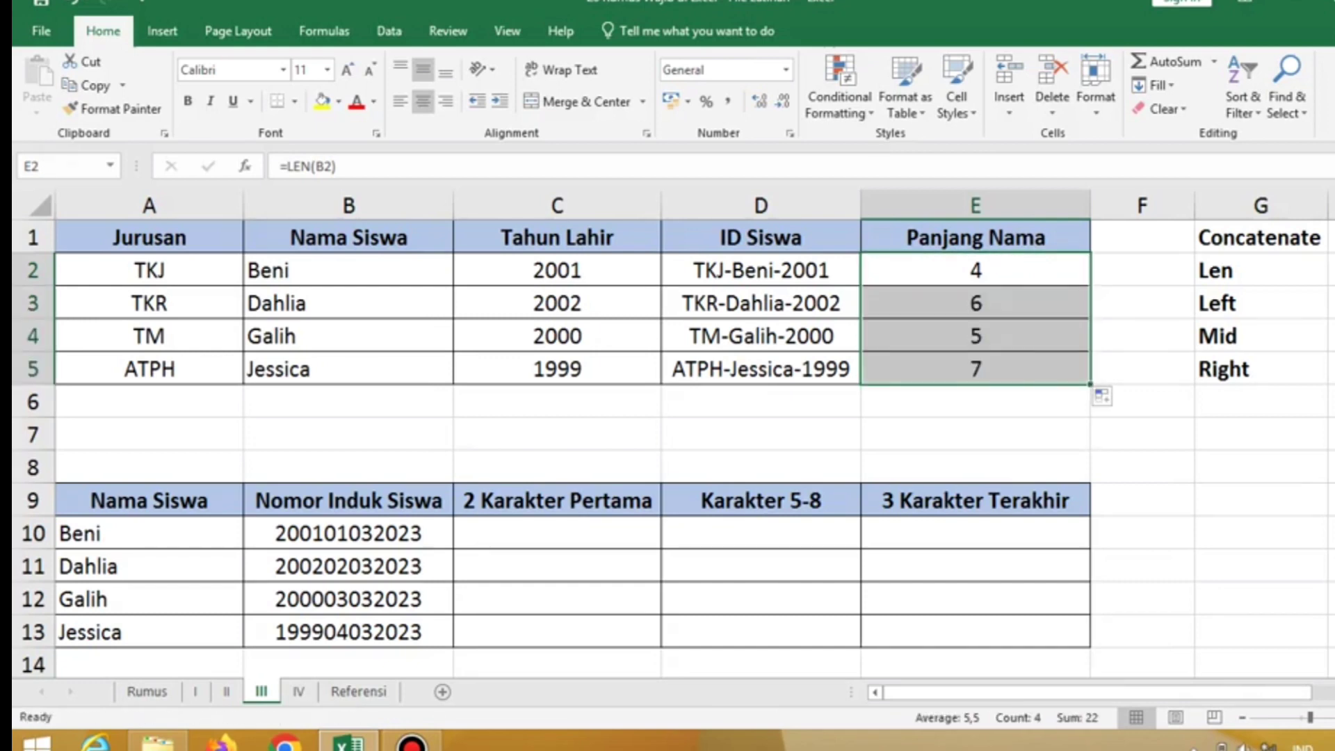
left_click(976, 303)
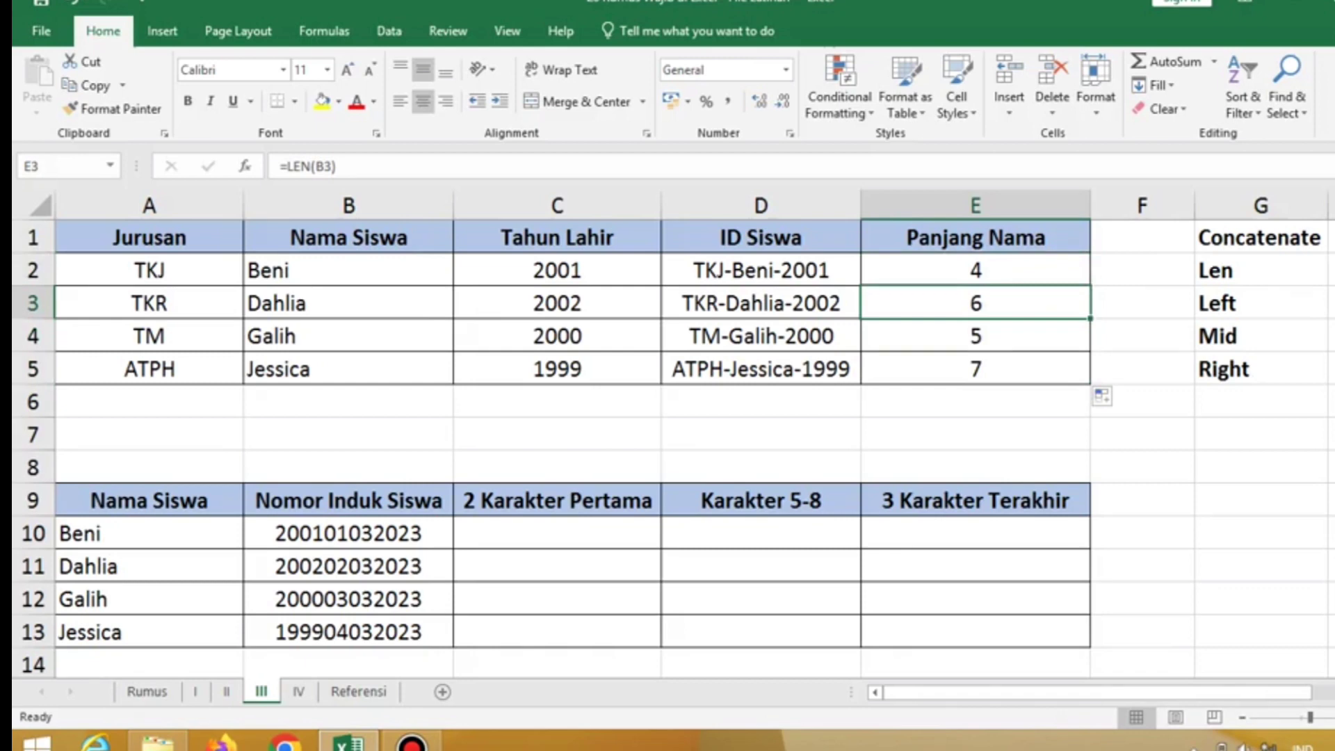
left_click(976, 336)
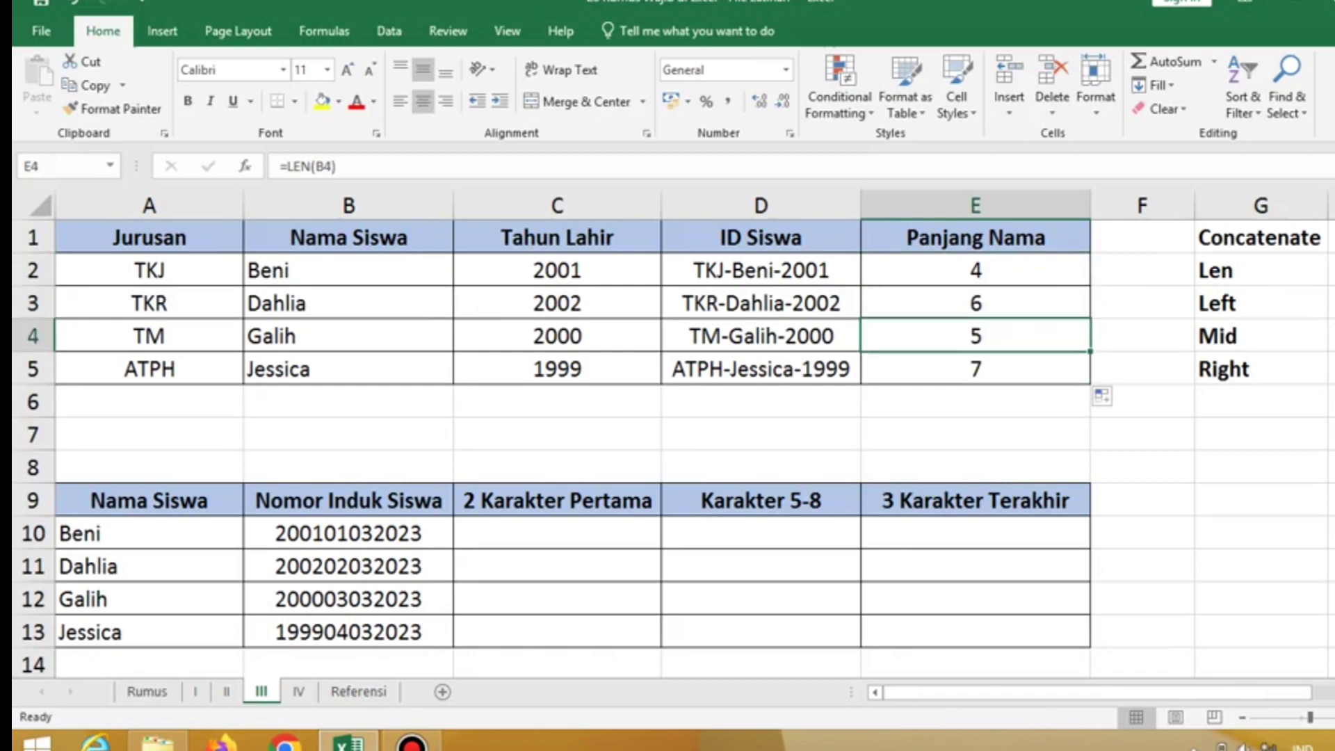
left_click(975, 369)
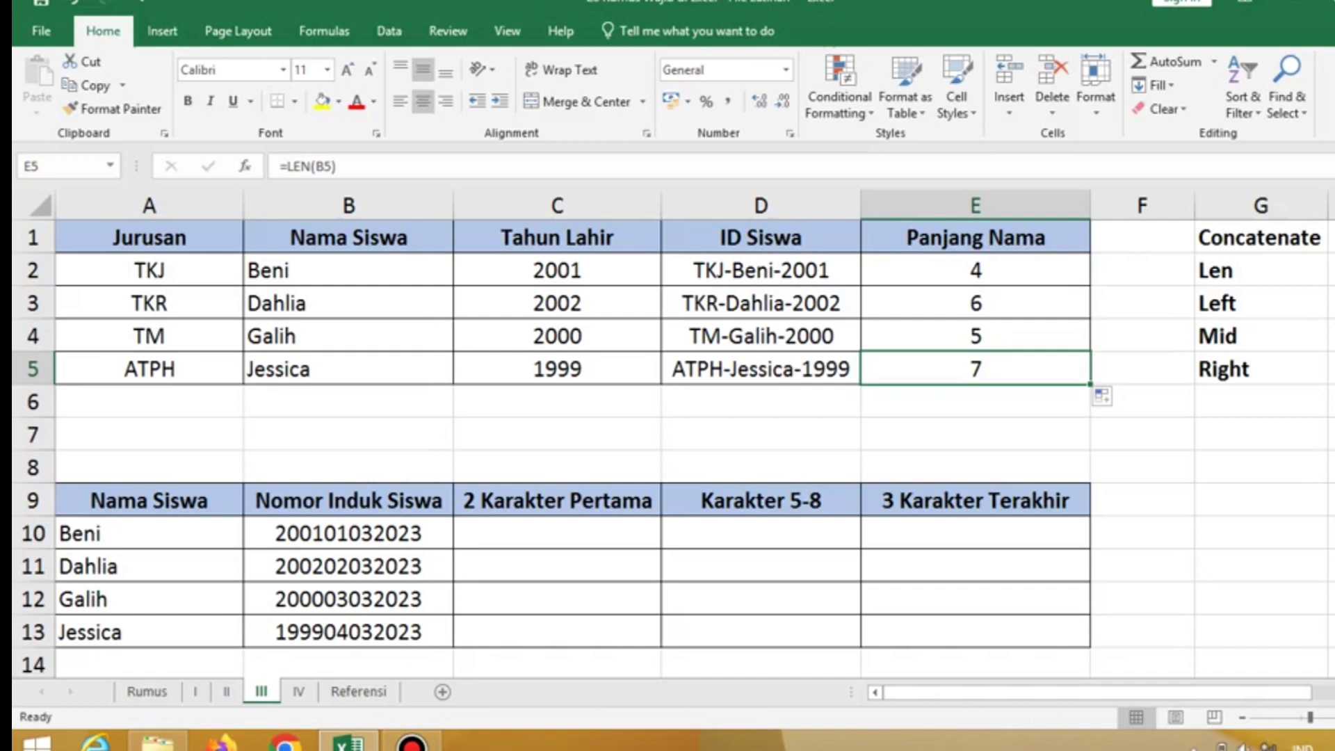
Step: Append a surname, separated by a space, to the first student's name in B2 and compare it with the length in E2
double_click(349, 270)
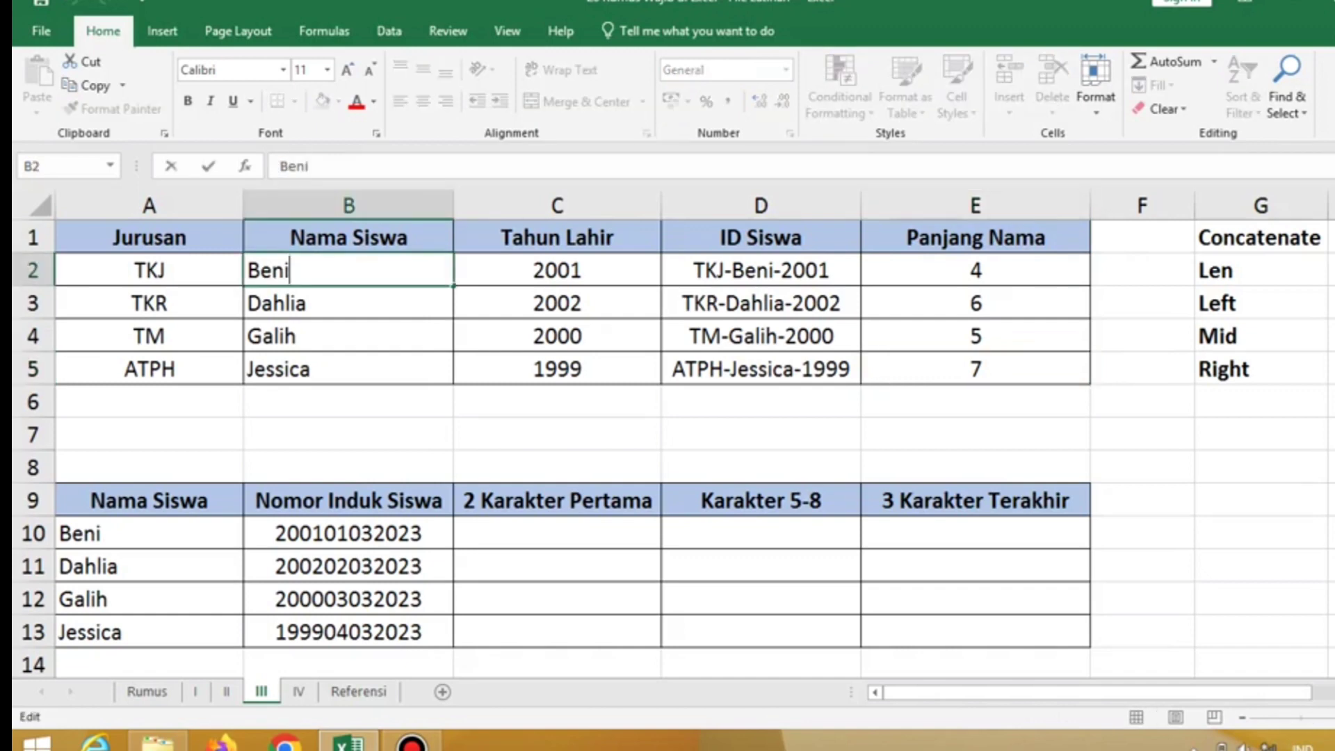
type("Yanto")
key("Return")
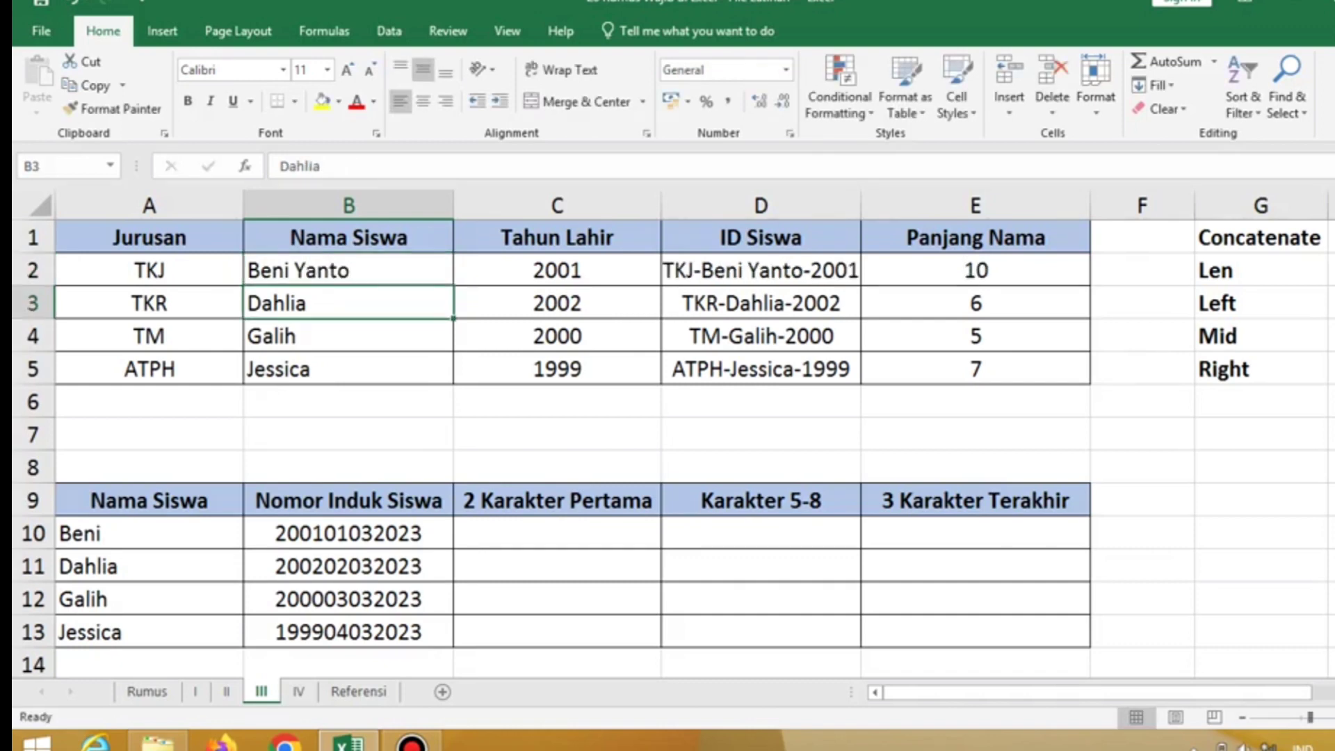
left_click(975, 270)
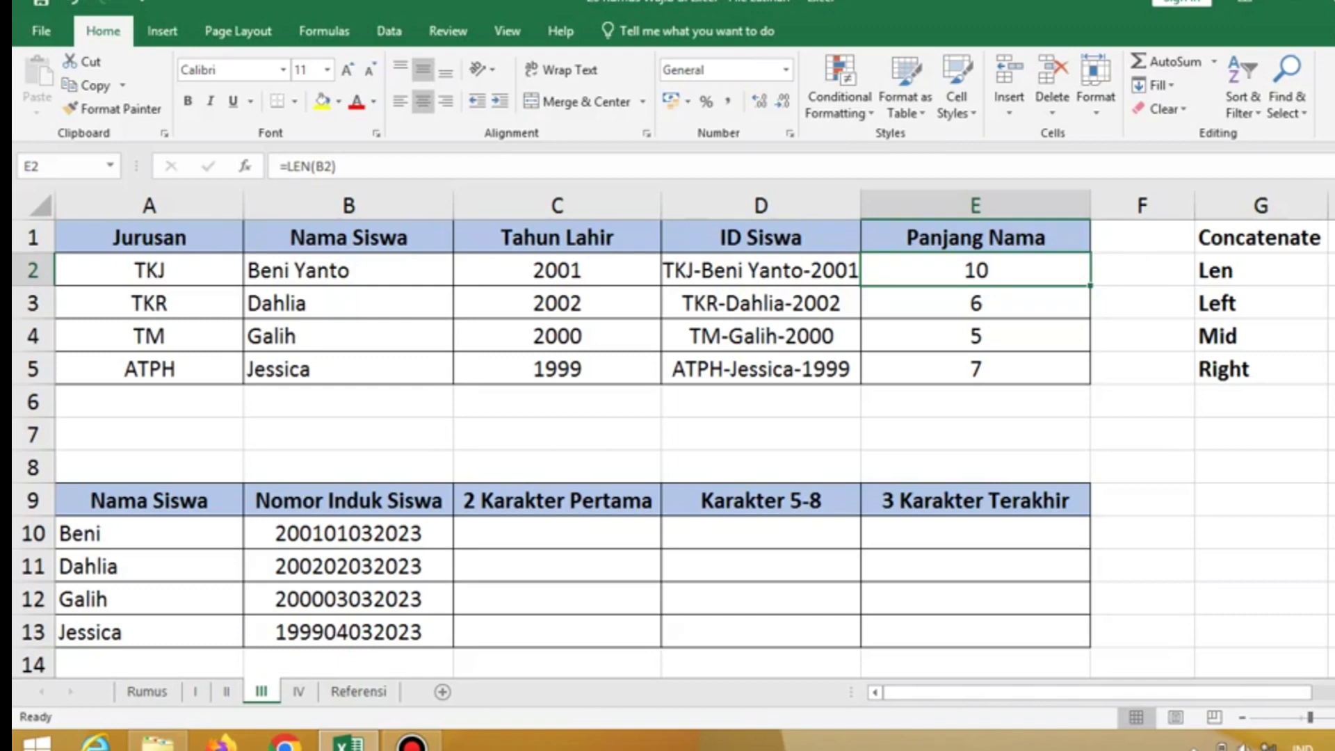
left_click(348, 271)
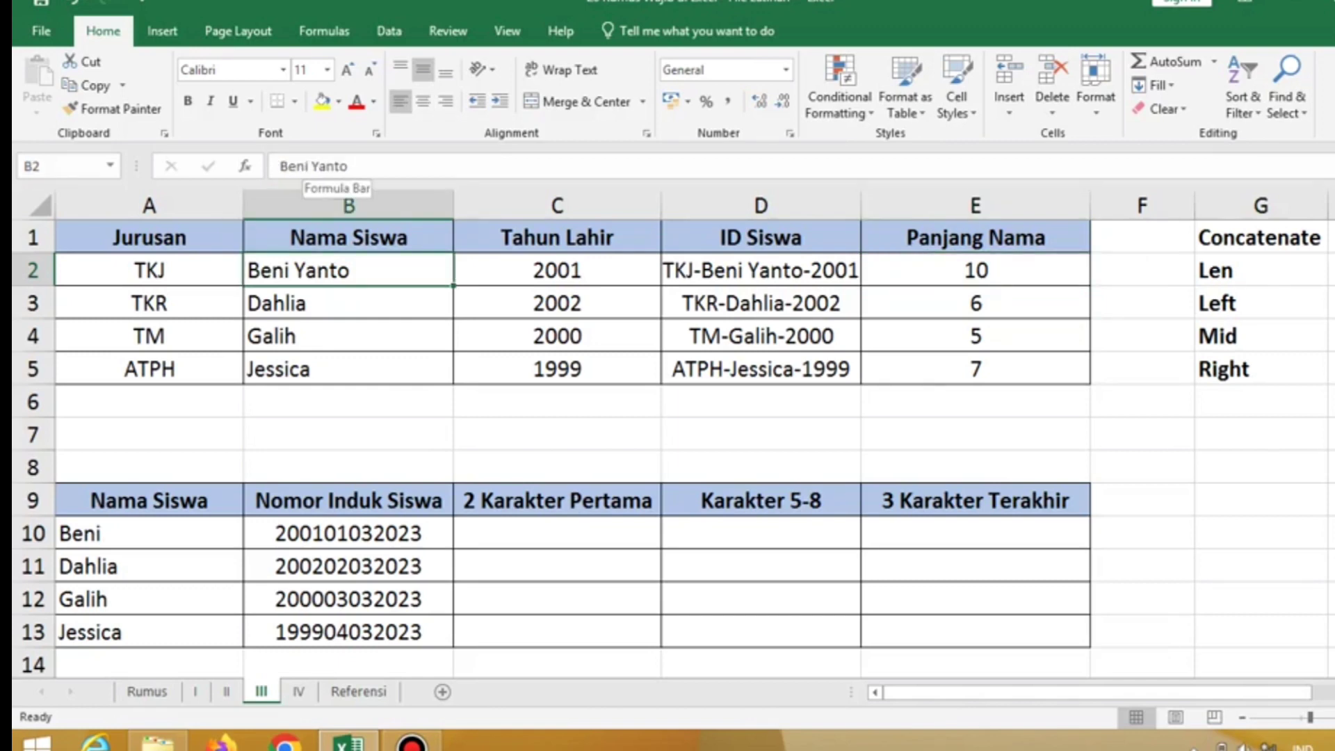
left_click(311, 166)
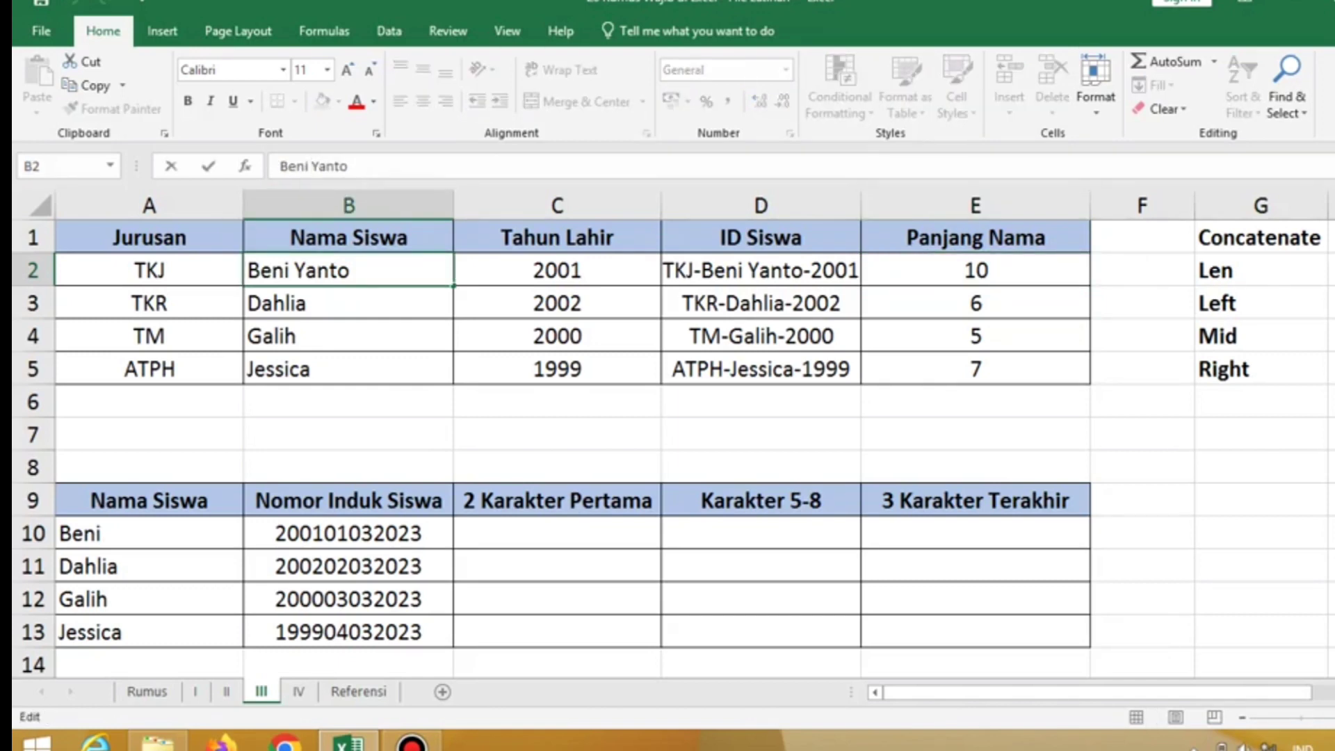
left_click(349, 166)
key("Return")
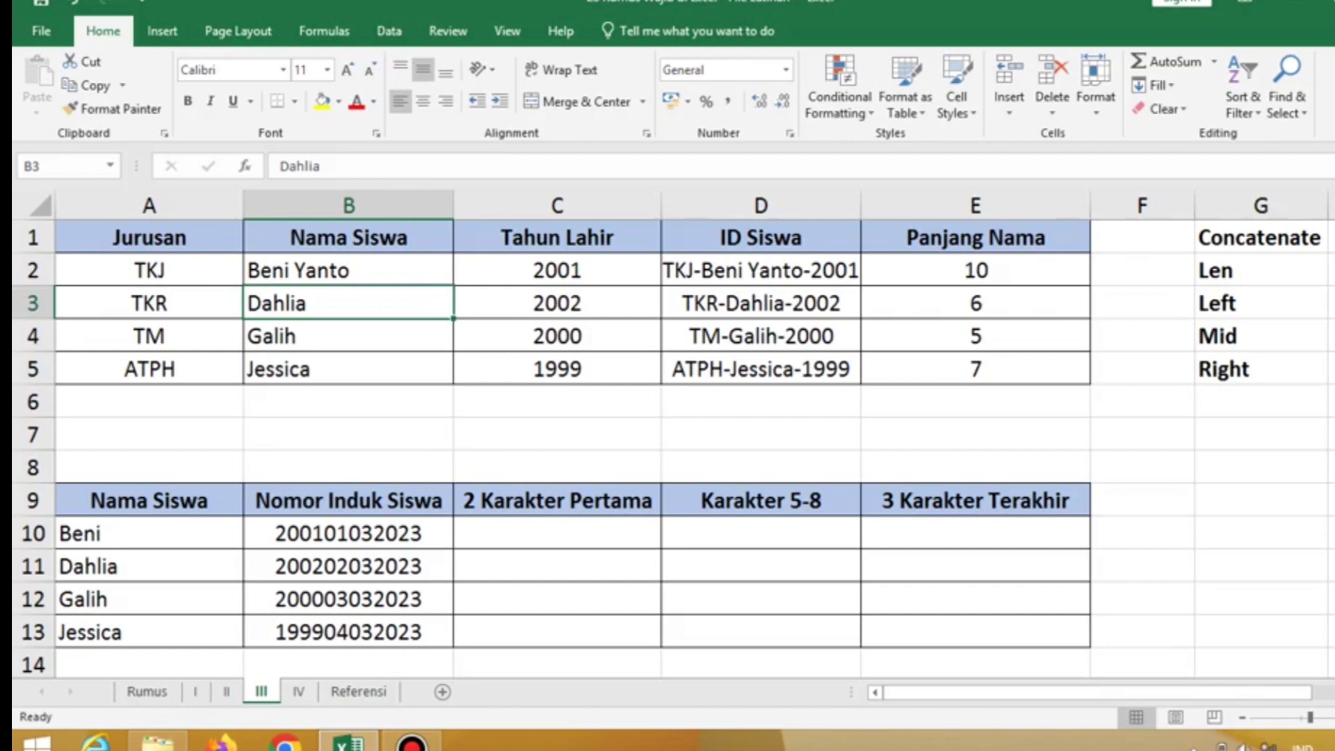
Step: Examine the Left, Mid and Right entries in G3:G5 and the second table's student names, Nomor Induk Siswa and empty extraction columns
left_click(1260, 302)
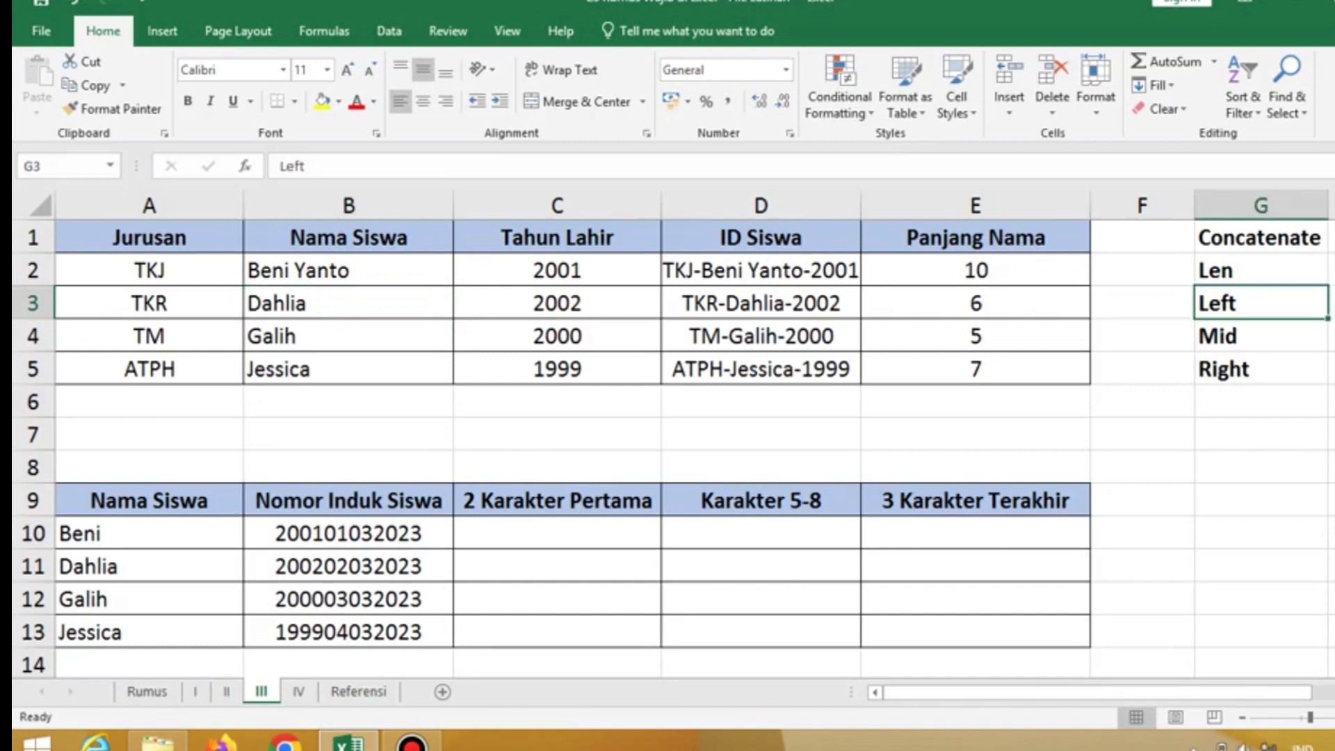
key("shift+Down")
key("shift+Down")
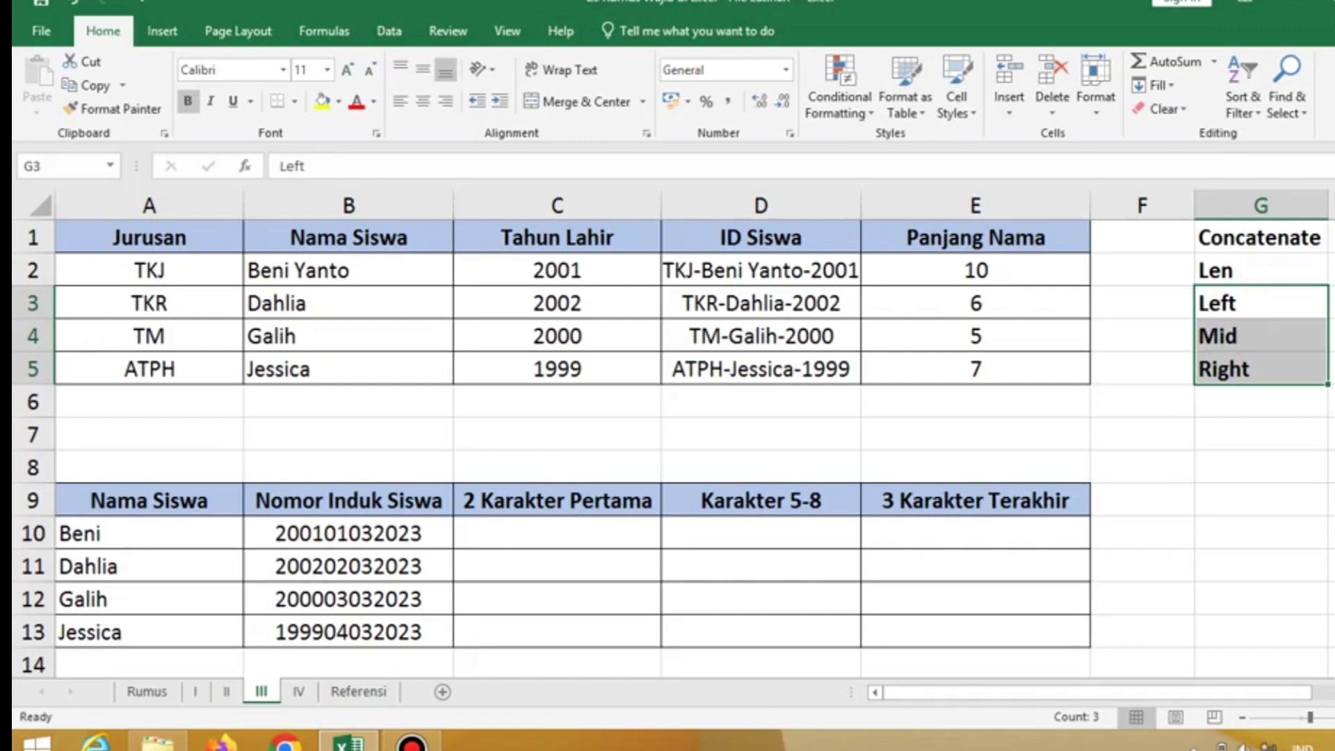
left_click(558, 533)
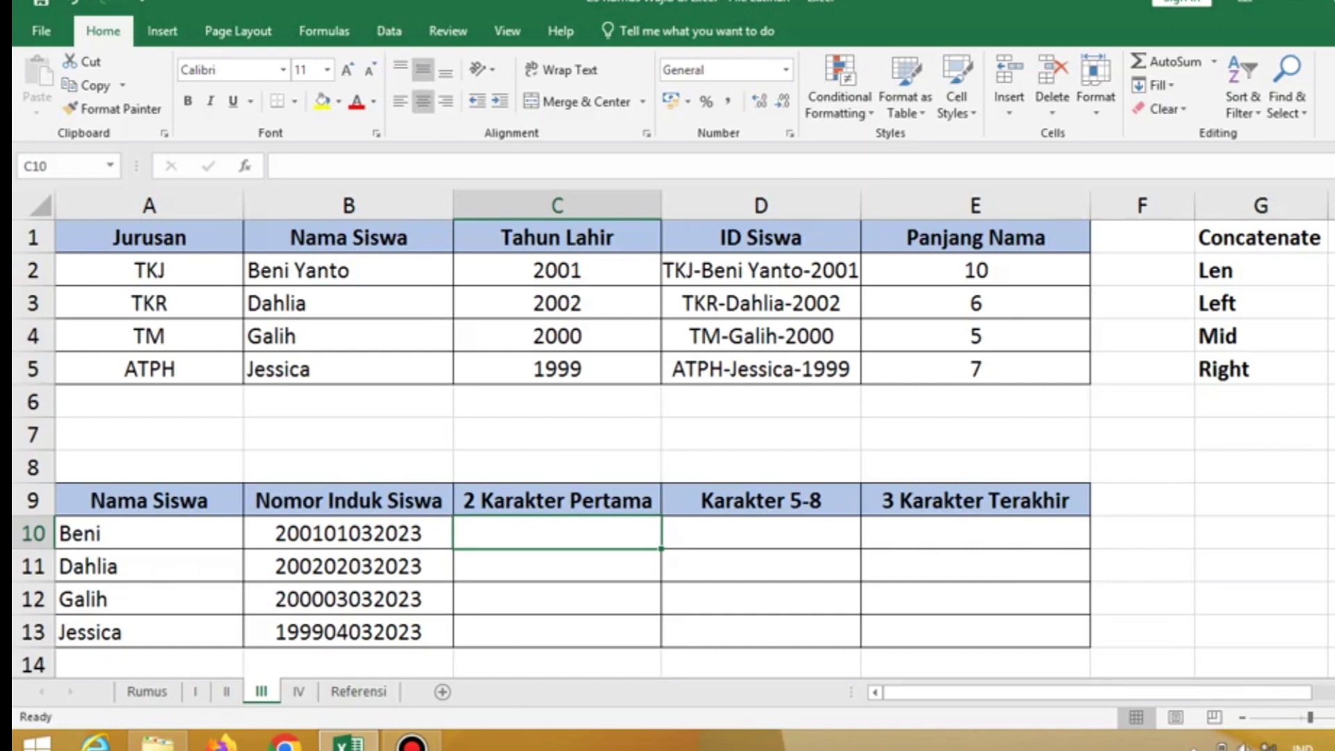
left_click_drag(150, 533, 150, 632)
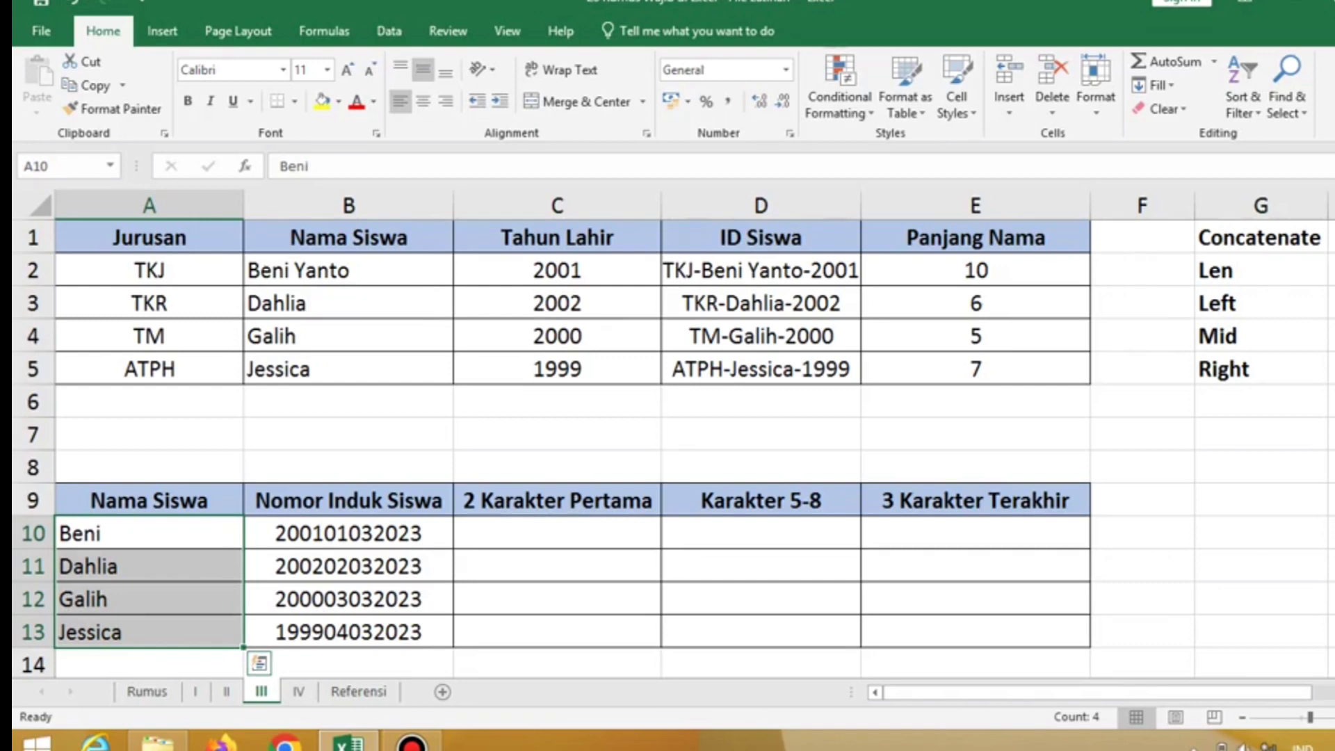
left_click(348, 533)
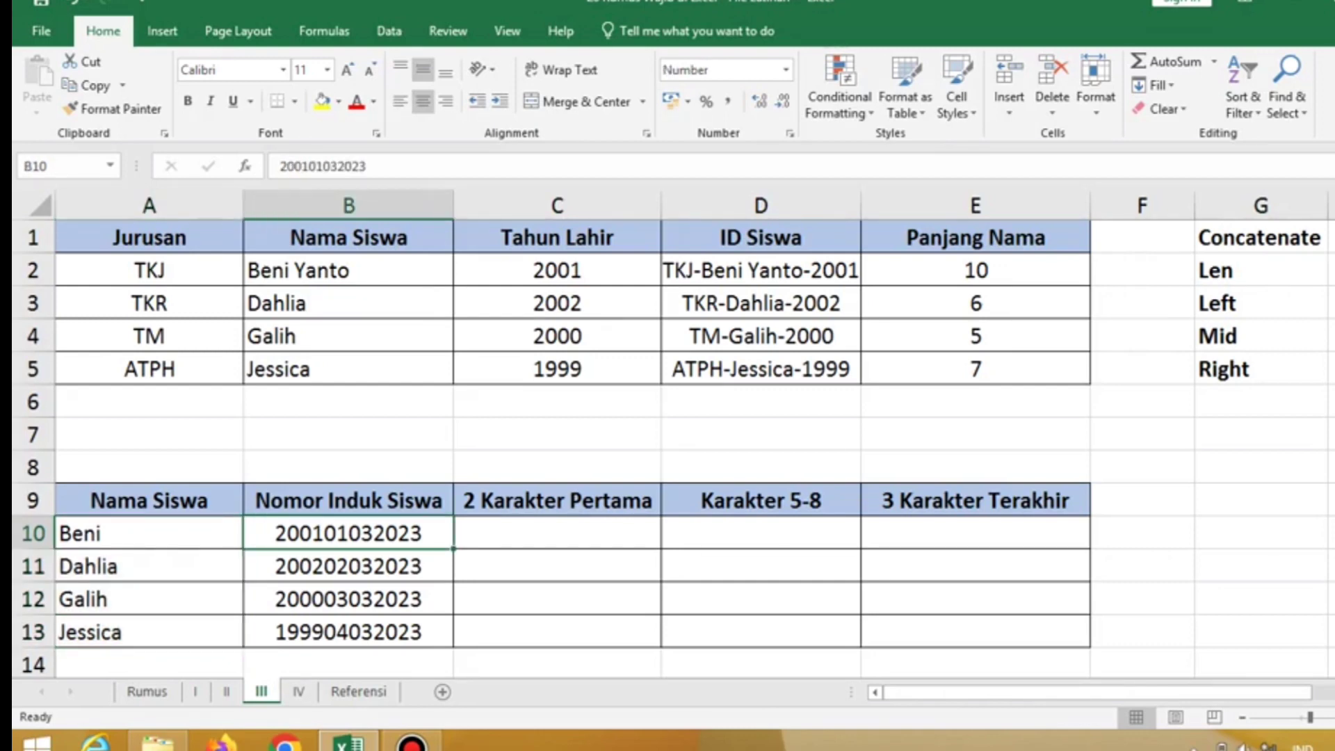
left_click(976, 532)
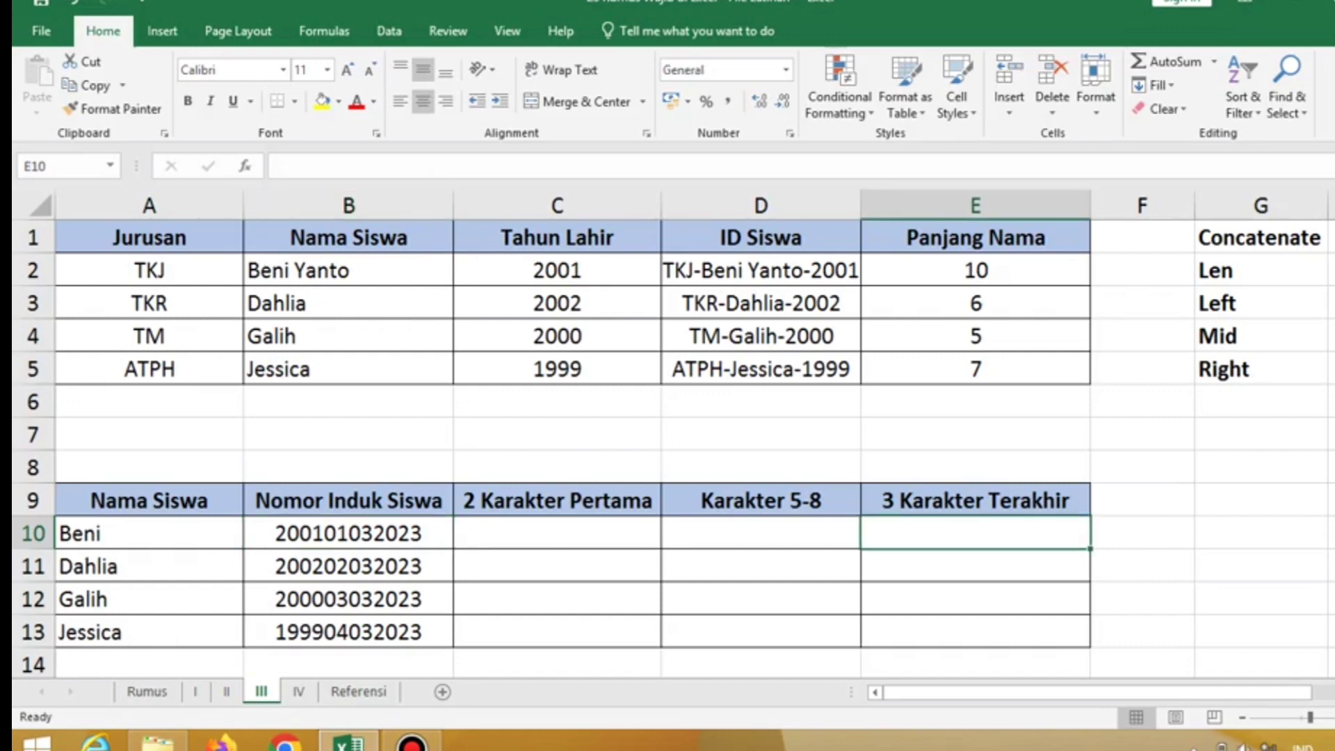
left_click(348, 533)
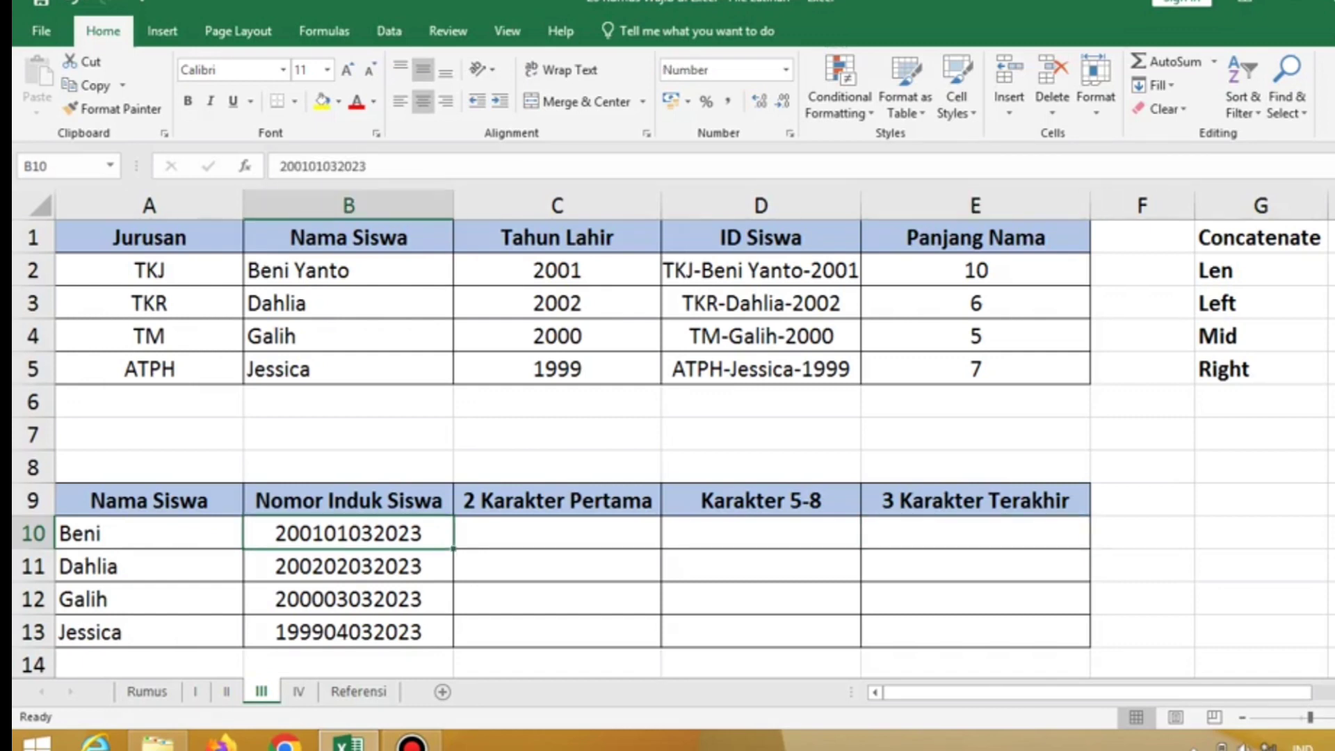
Step: Extract the first two characters of the first student's Nomor Induk Siswa by entering =LEFT(B10;2) in C10
left_click(557, 533)
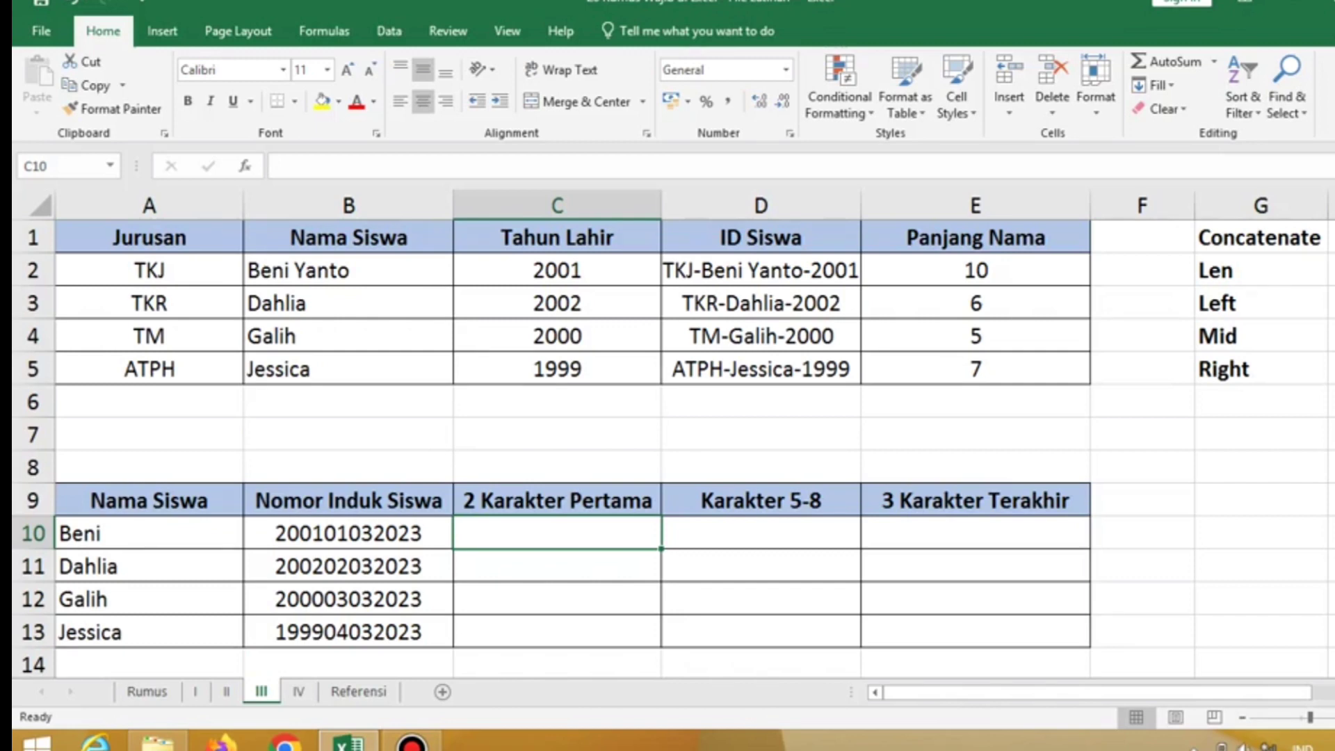
type("=")
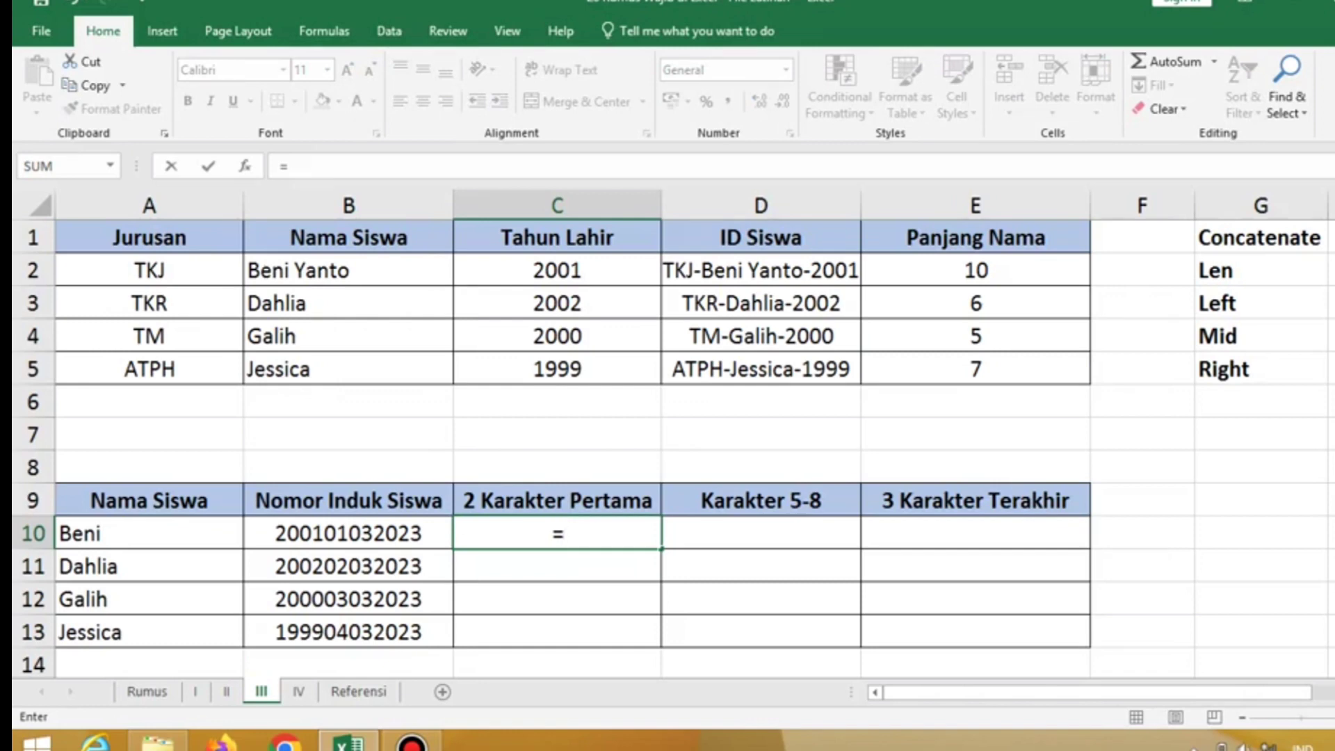
type("left")
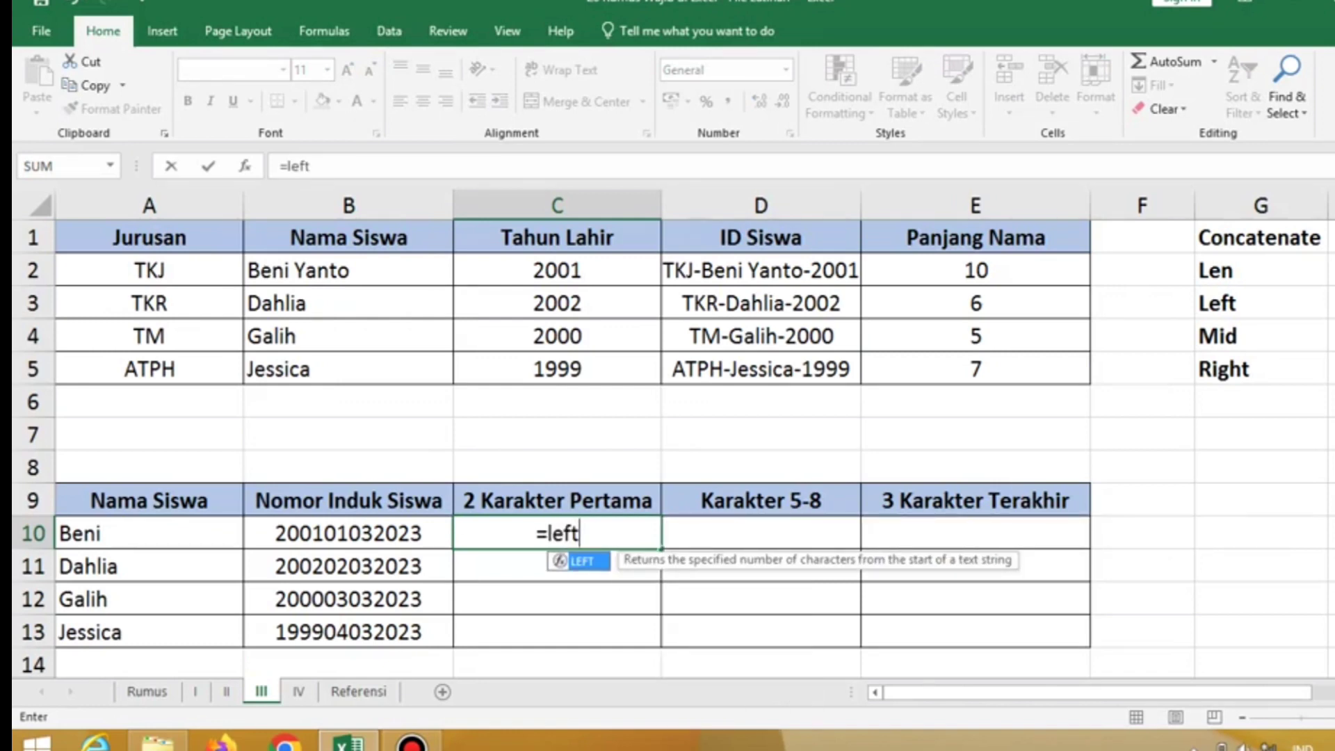
type("(")
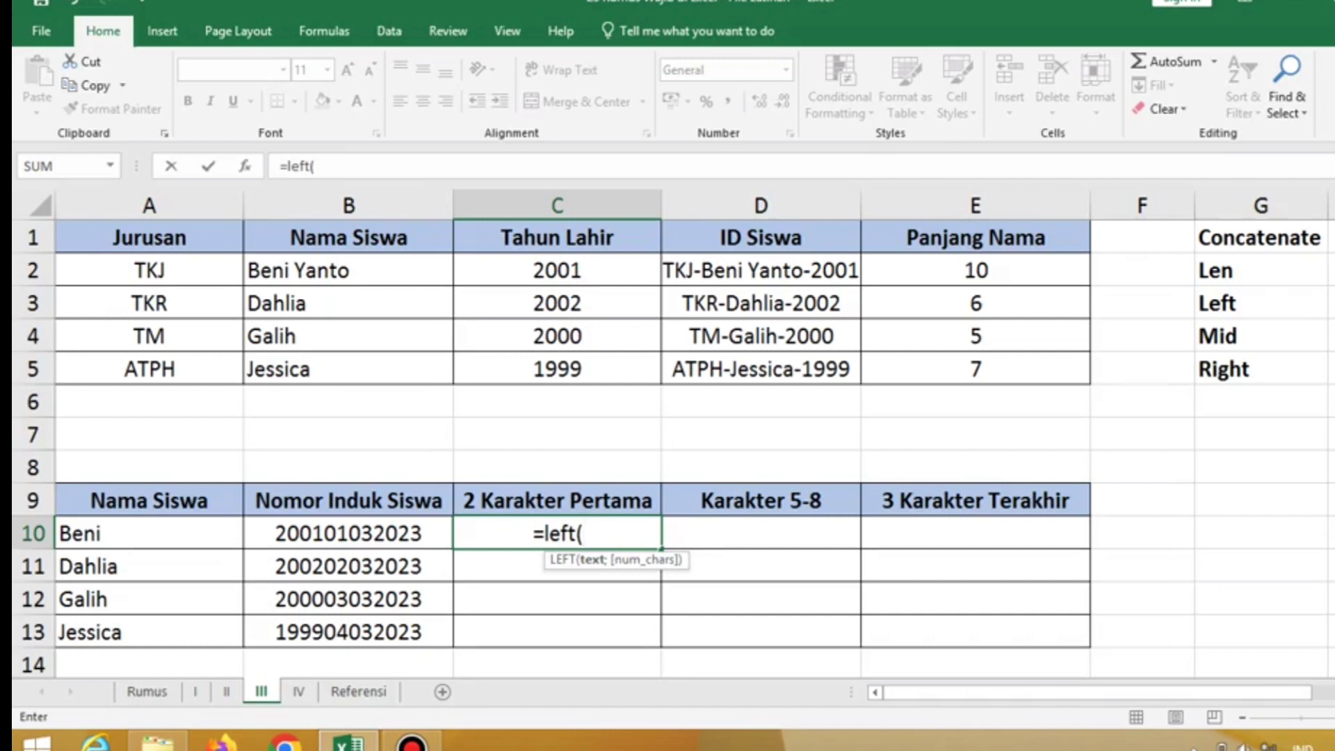
left_click(349, 534)
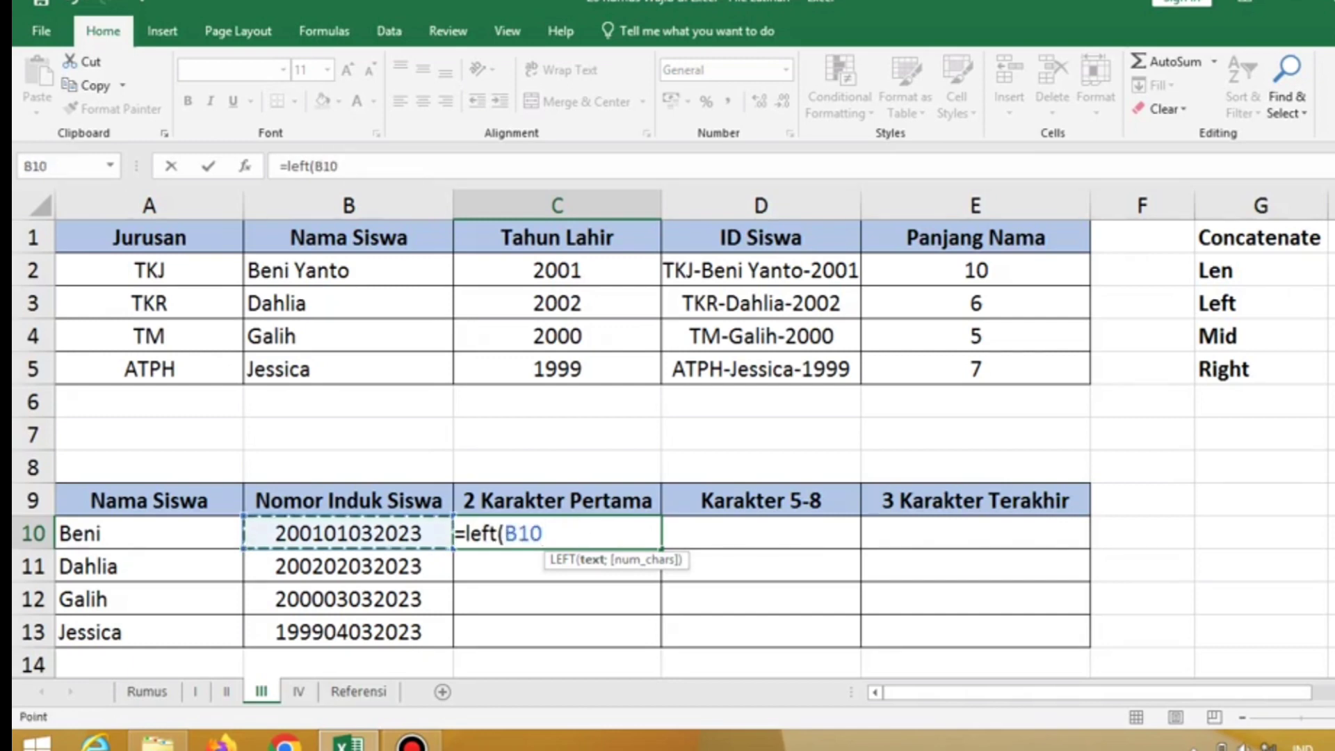
type(";")
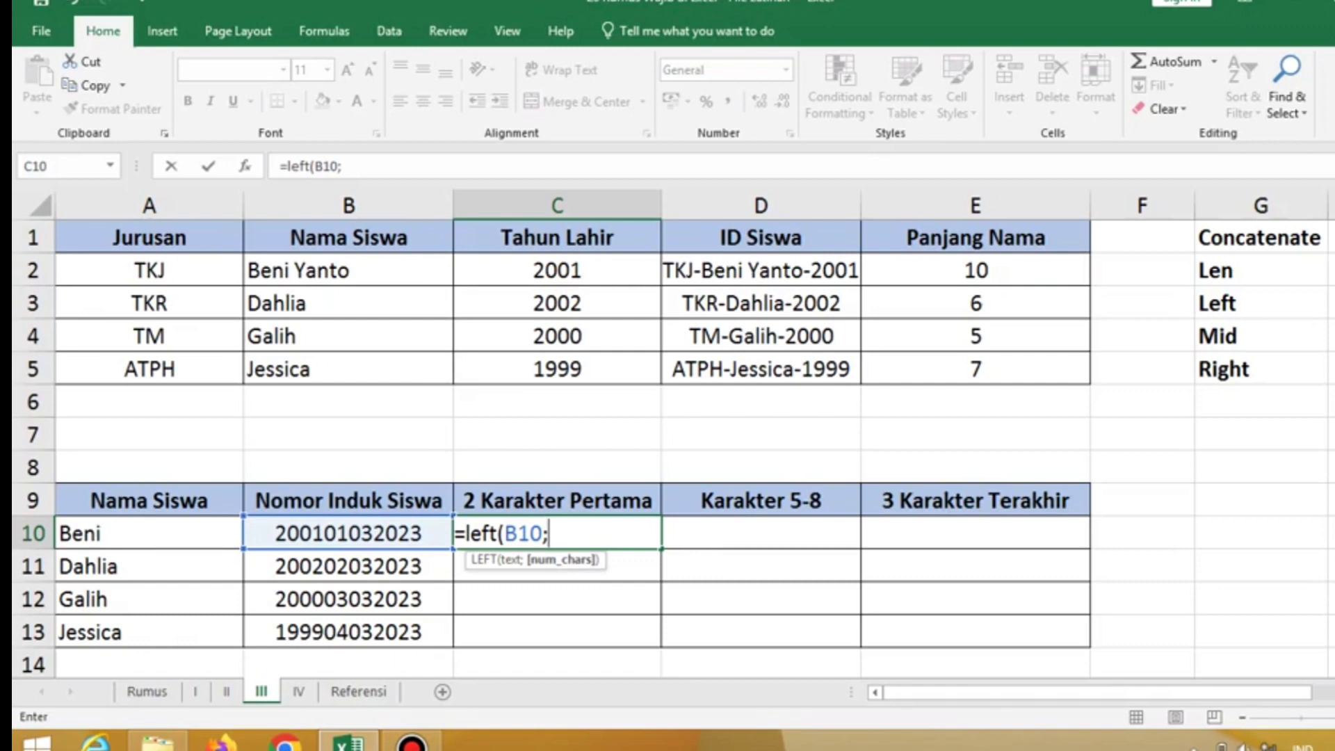
type("2)")
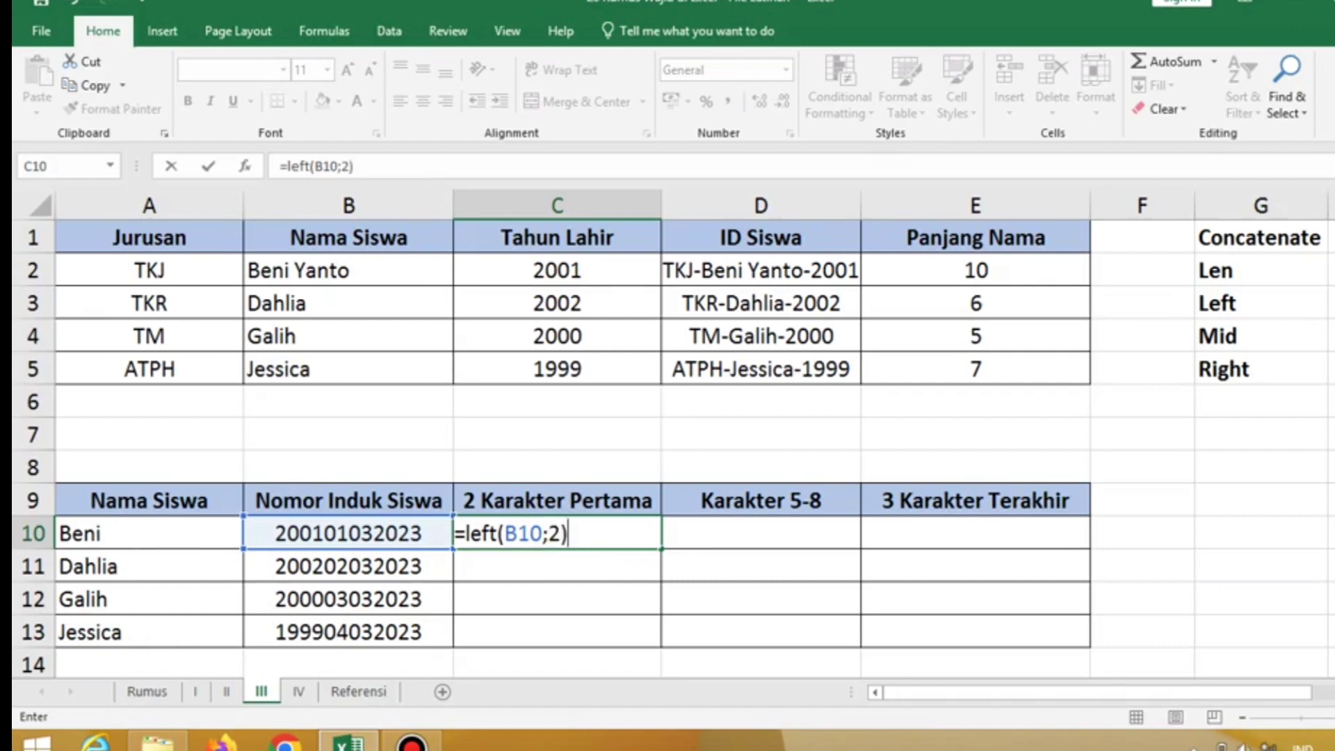
key("Return")
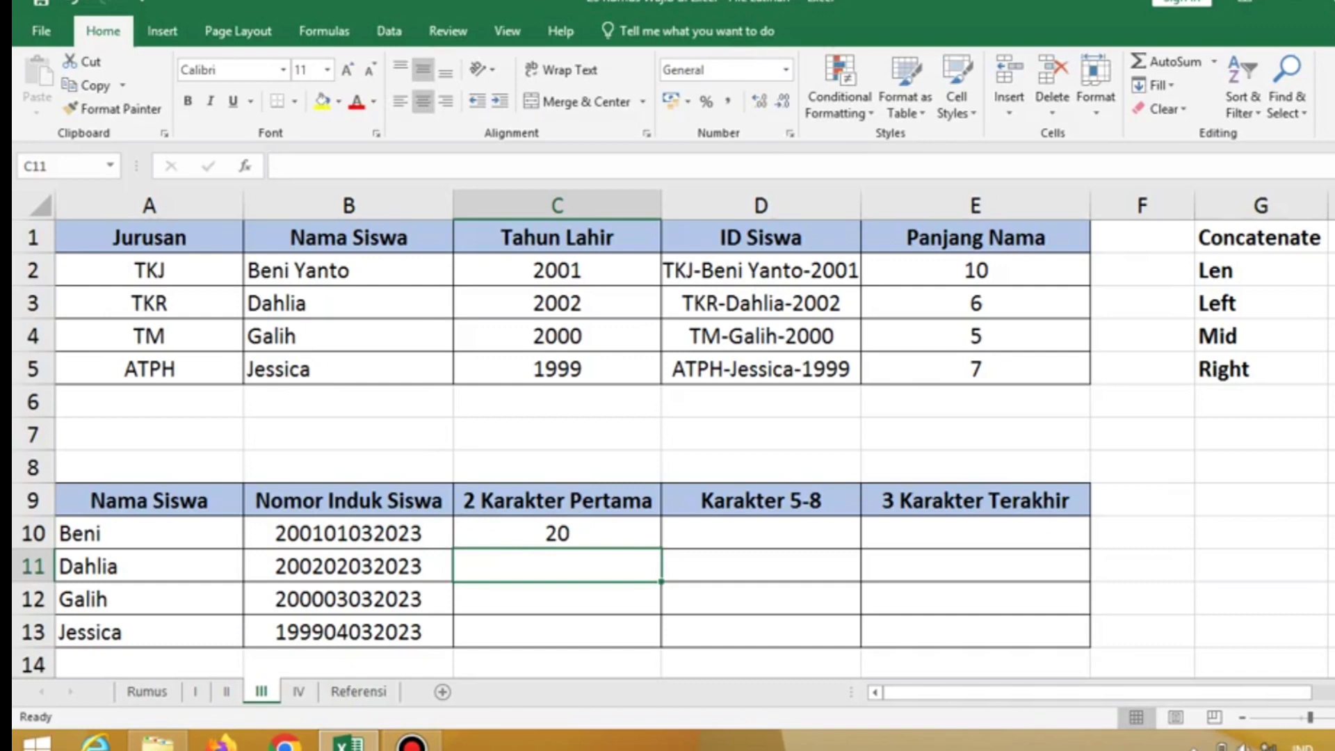
Step: Fill the LEFT formula from C10 down through C13 and check the copied formula in each row
left_click(557, 533)
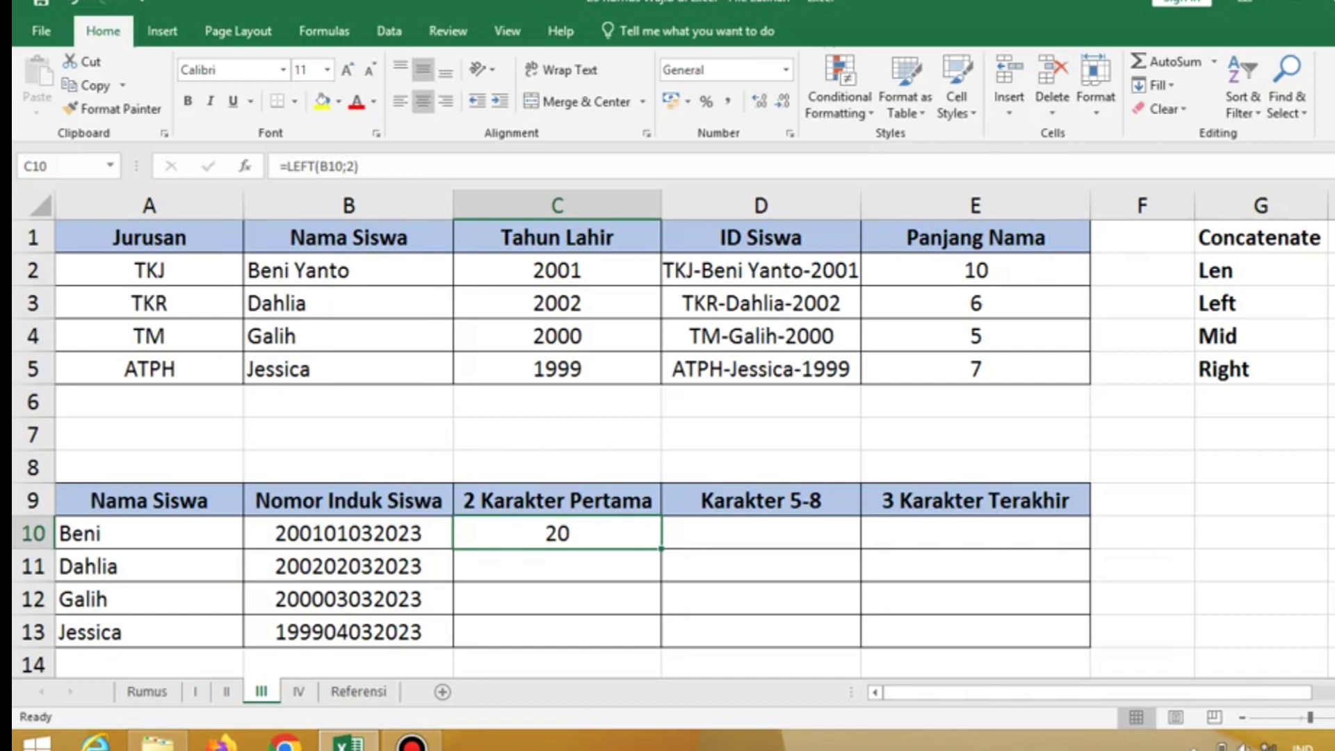
left_click_drag(661, 549, 661, 633)
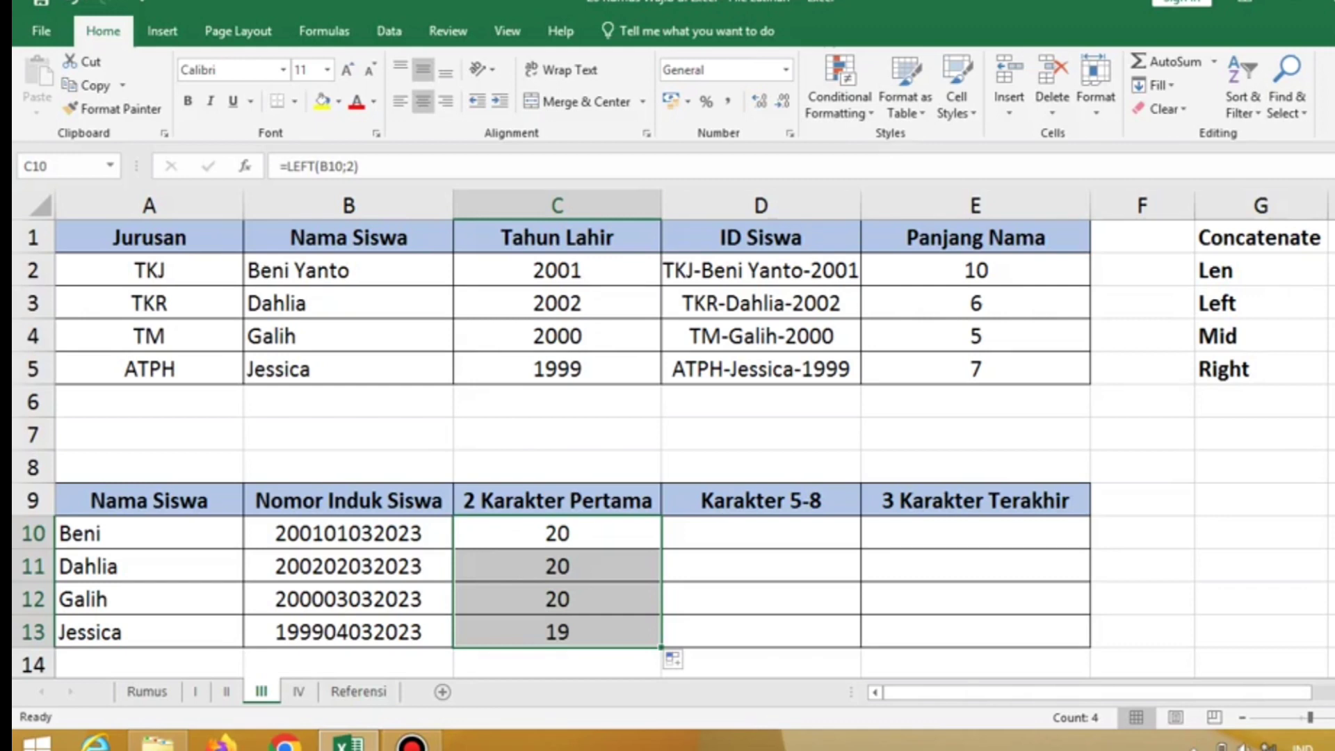
left_click(557, 534)
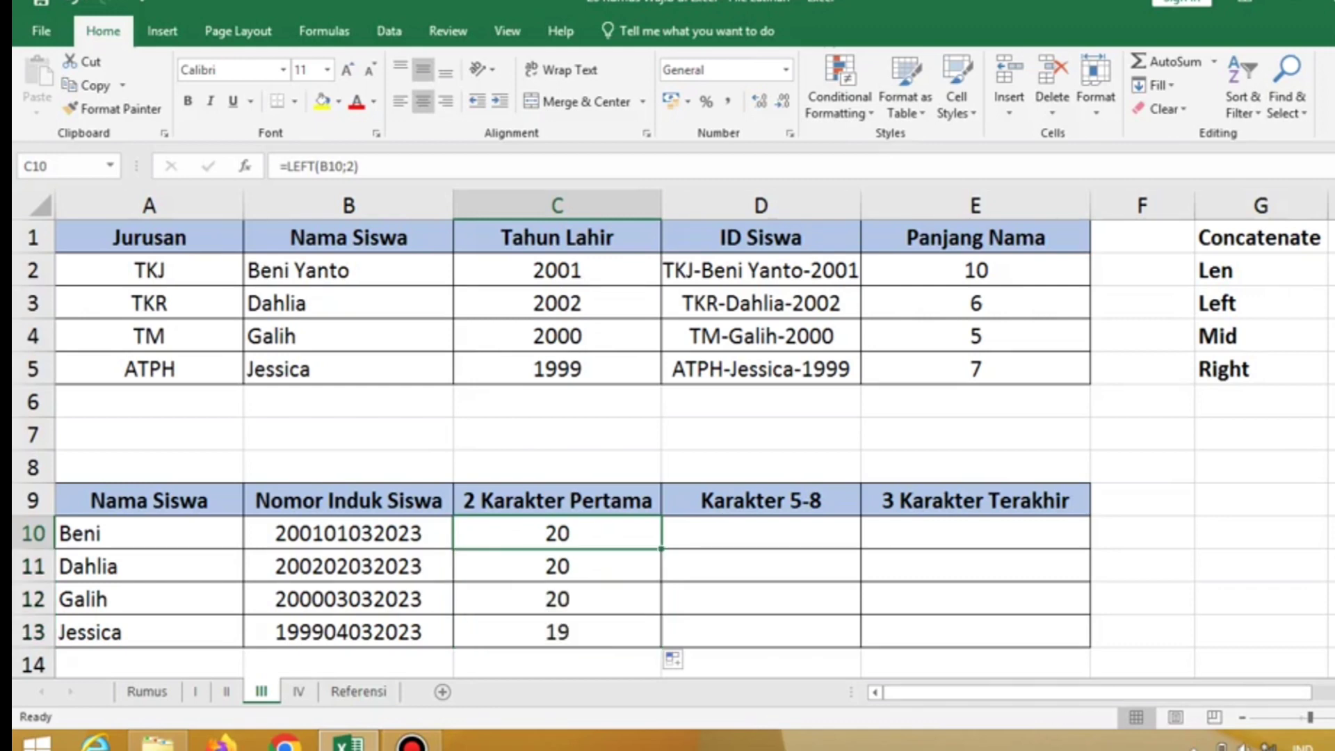
key("Down")
key("Down")
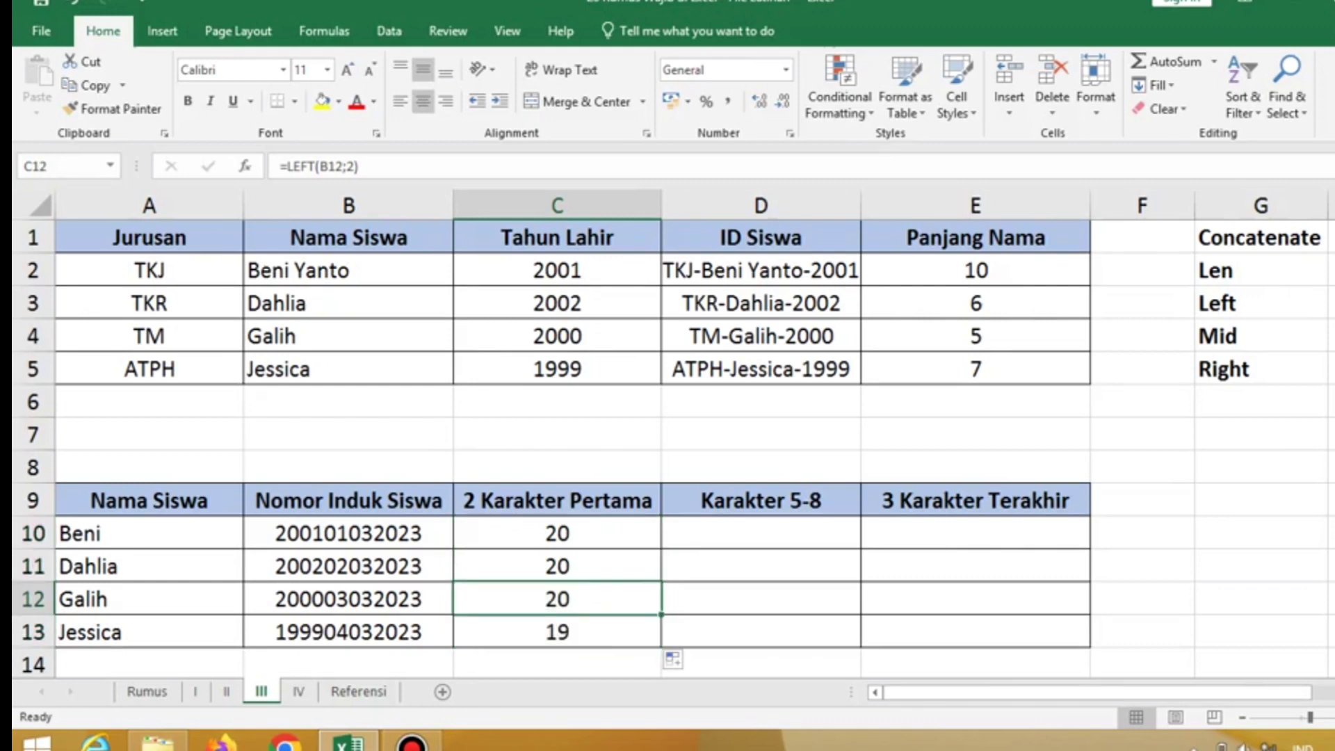
key("Down")
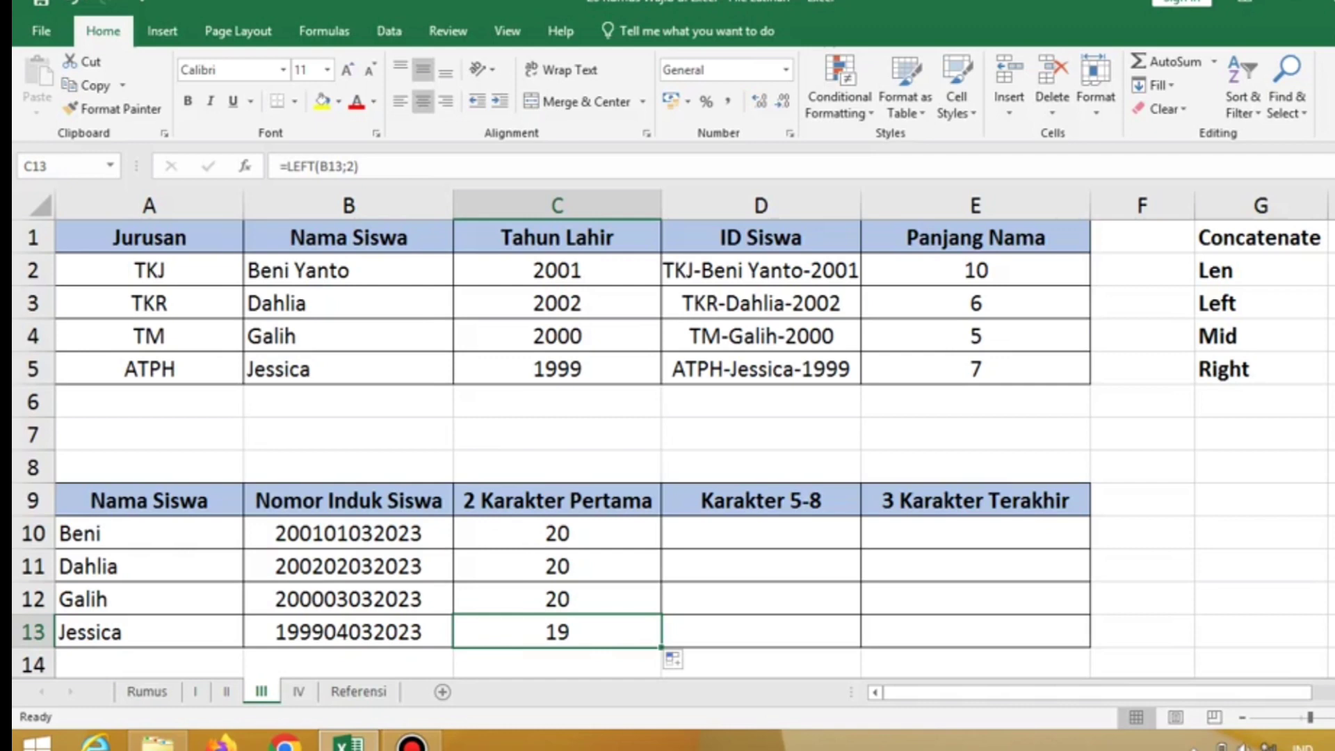
Step: Change the header in C9 to "5 Karakter Pertama"
double_click(483, 500)
key("Left")
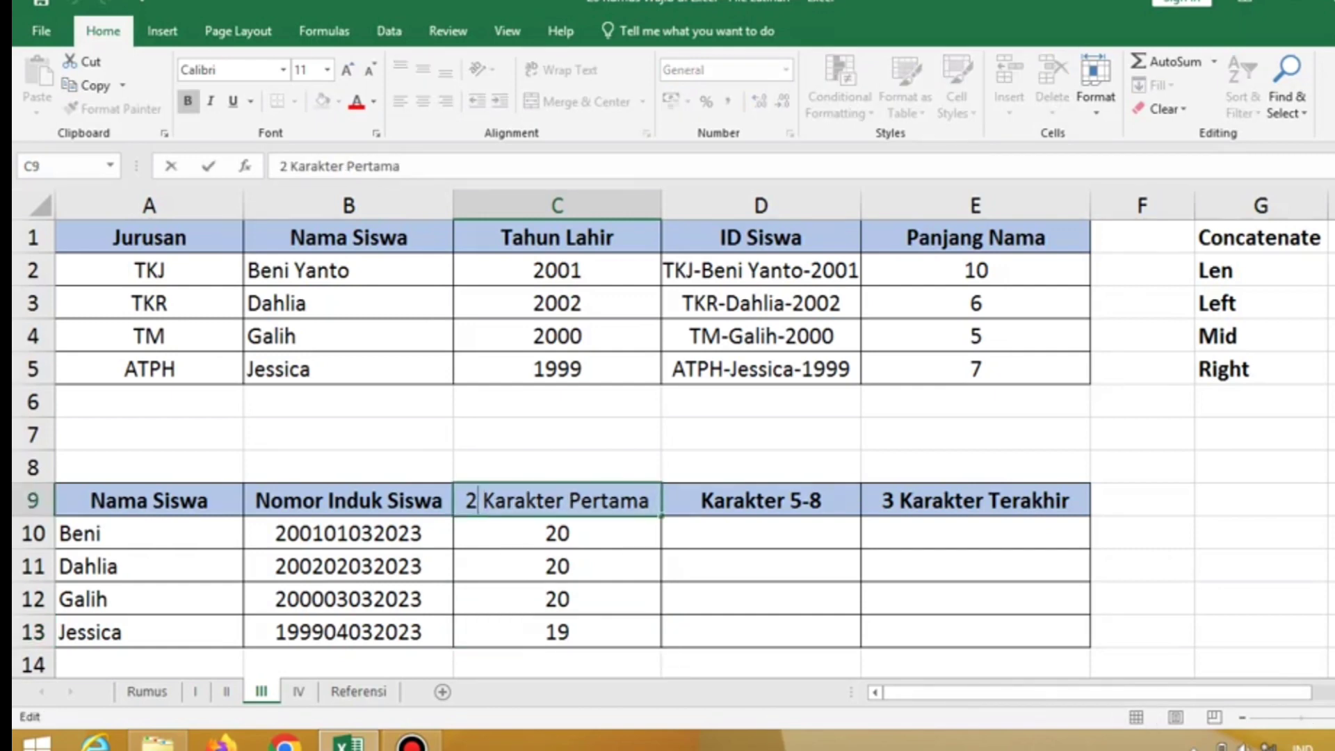
key("BackSpace")
type("5")
key("Return")
Step: Set the number of characters in C10's LEFT formula to 5, making it =LEFT(B10;5)
key("F2")
key("Left")
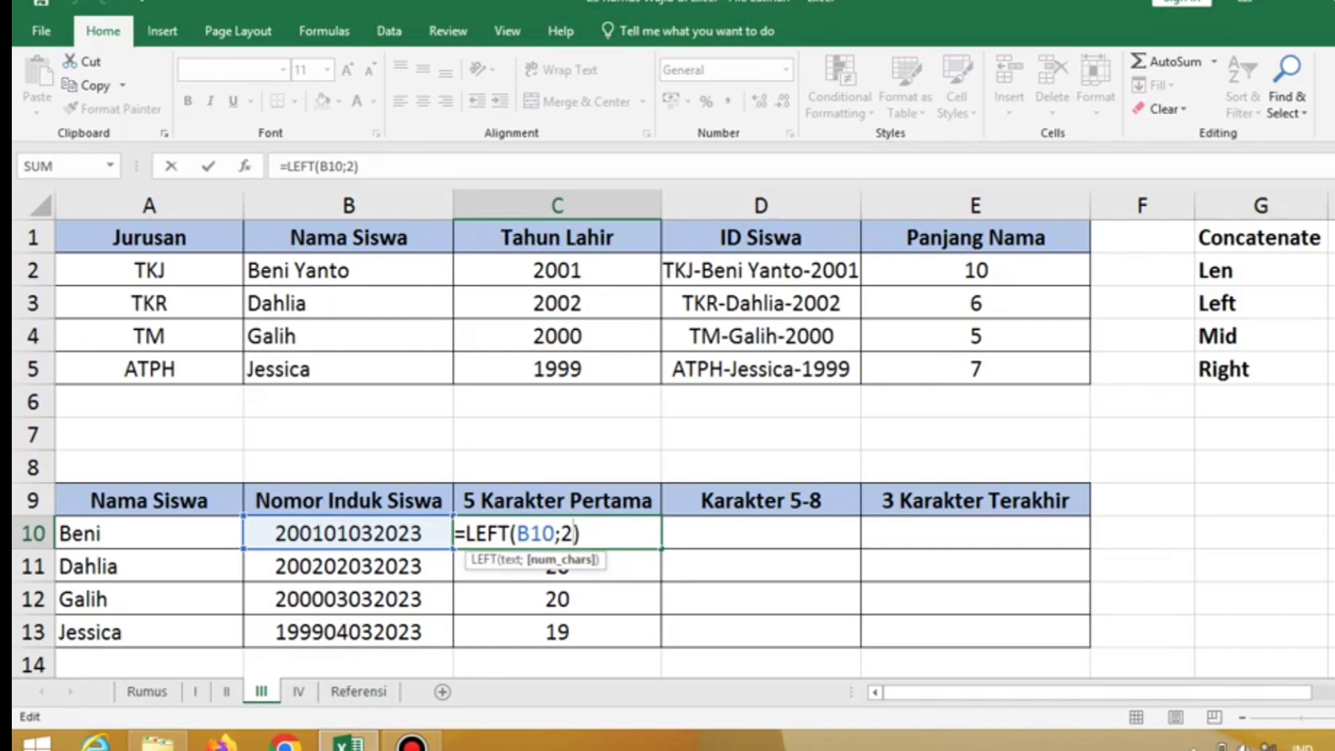
key("BackSpace")
type("5")
key("Return")
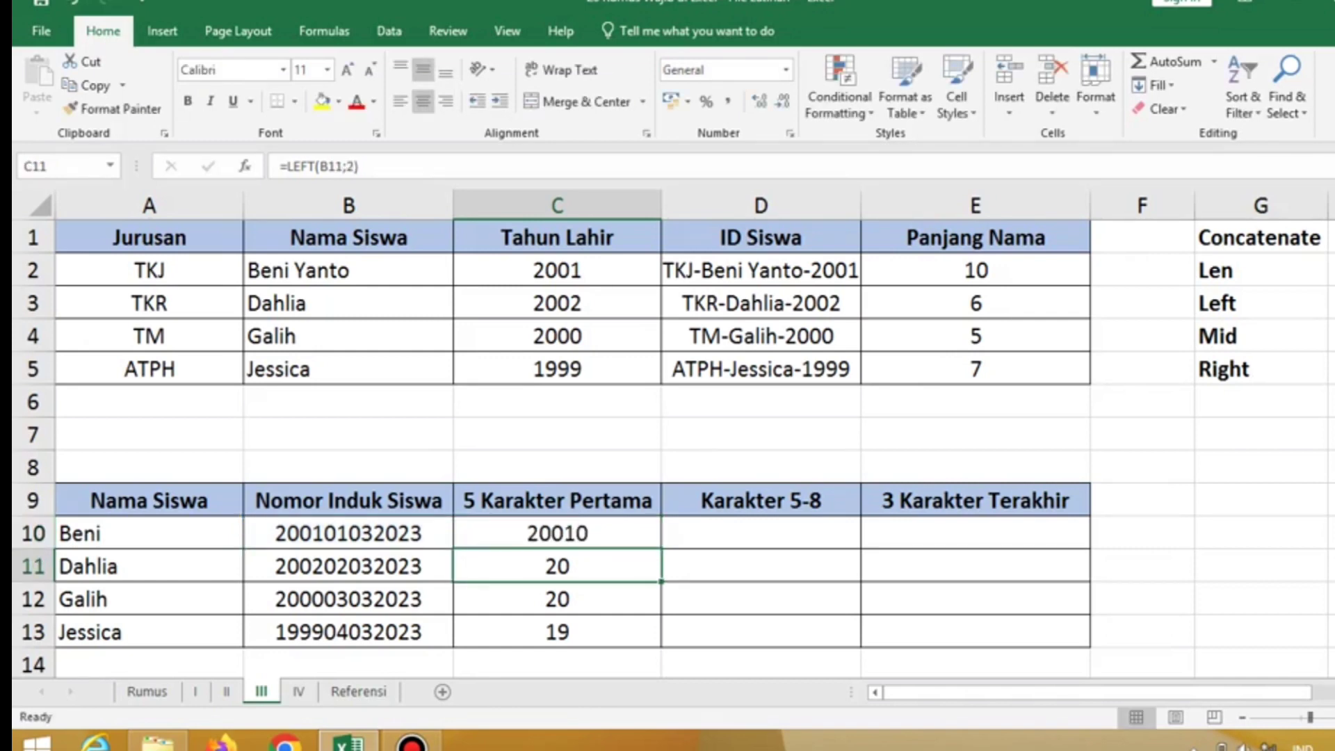
Step: Fill the updated LEFT formula from C10 down through C13 and check the copied formulas in the 5 Karakter Pertama column
key("Up")
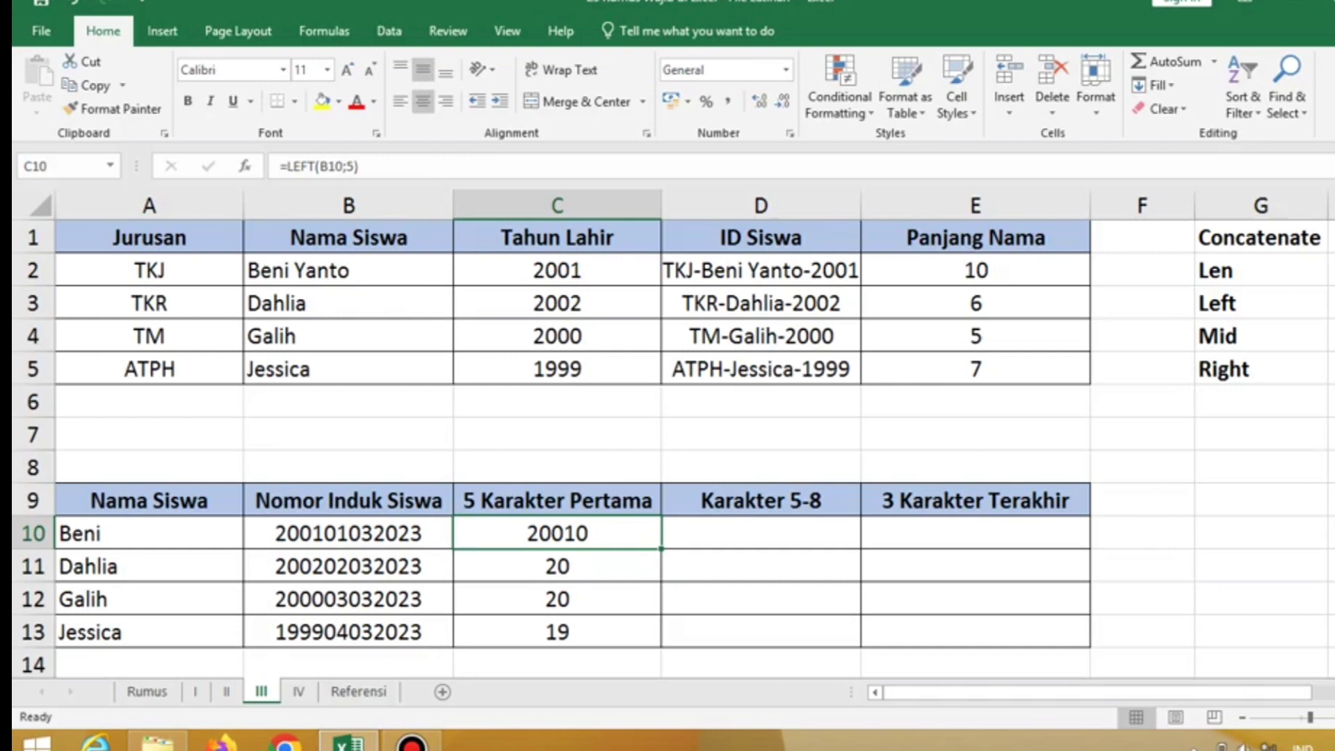
left_click_drag(661, 549, 661, 551)
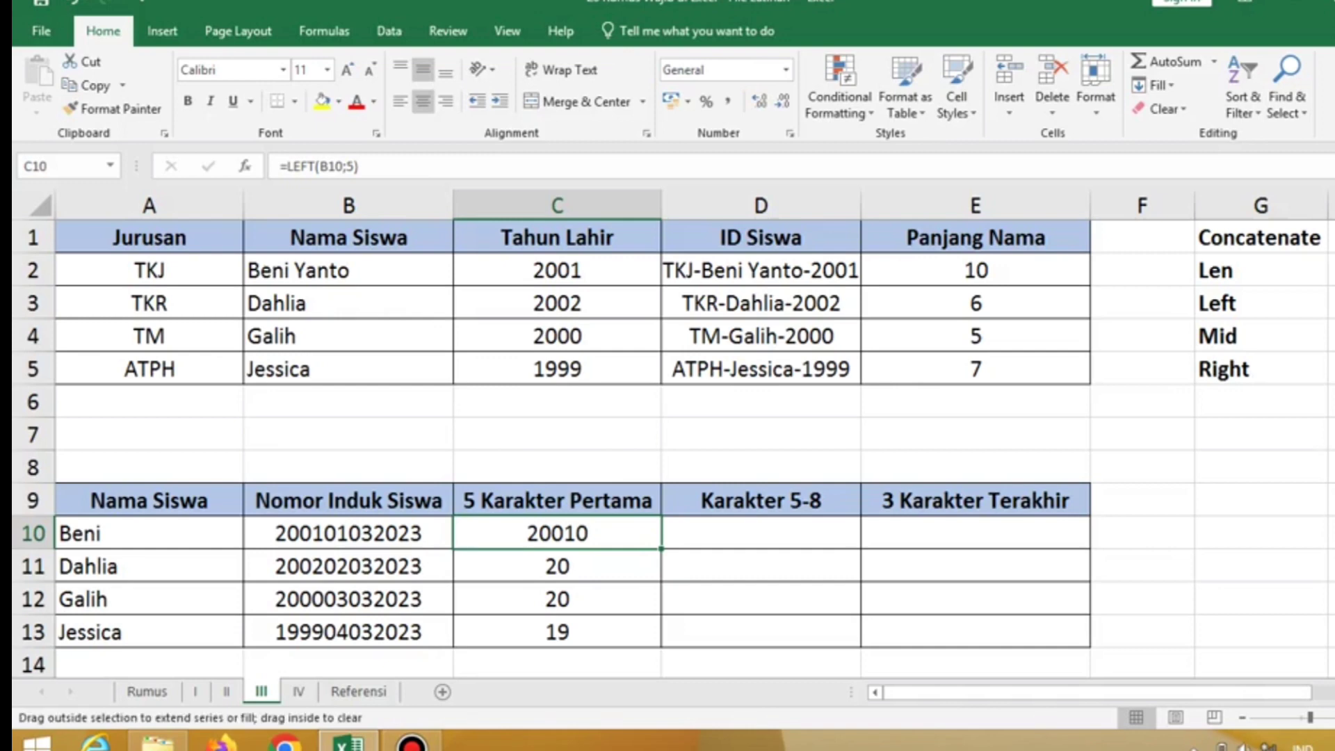
left_click_drag(662, 552, 662, 637)
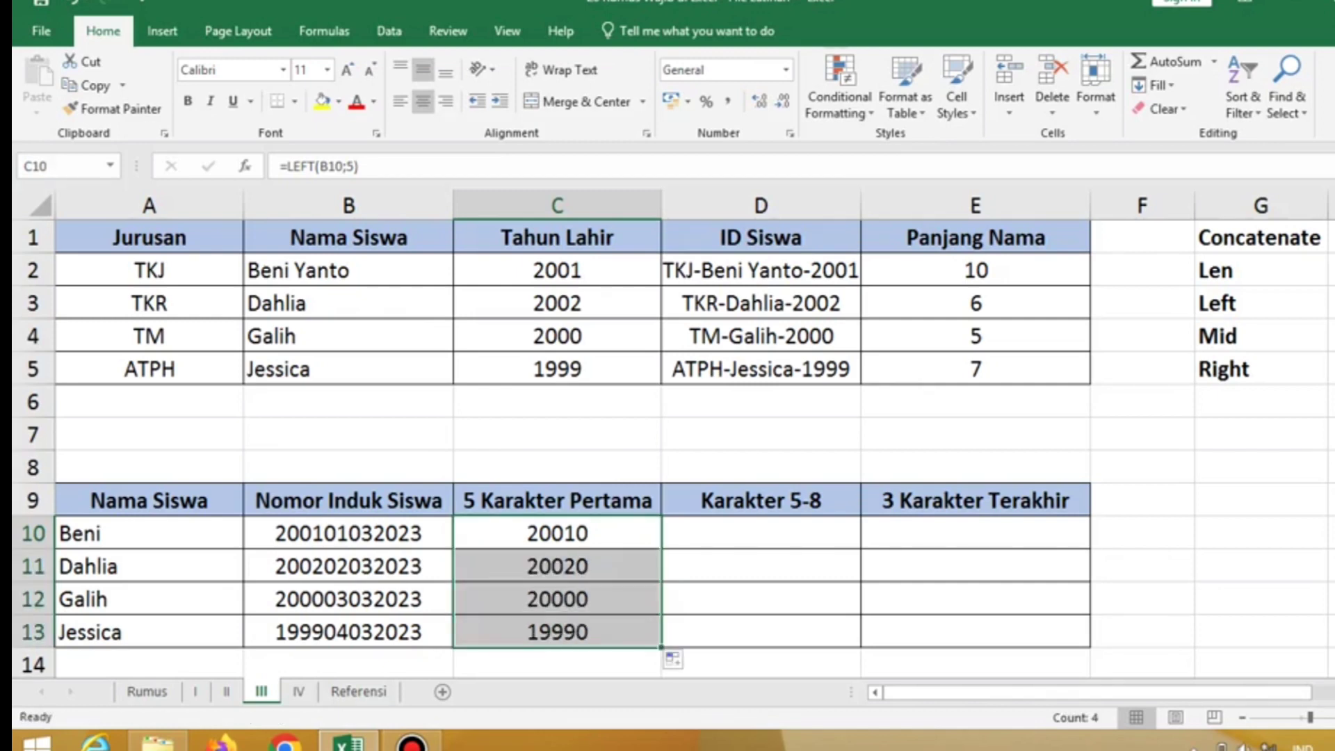
left_click(557, 566)
left_click(557, 599)
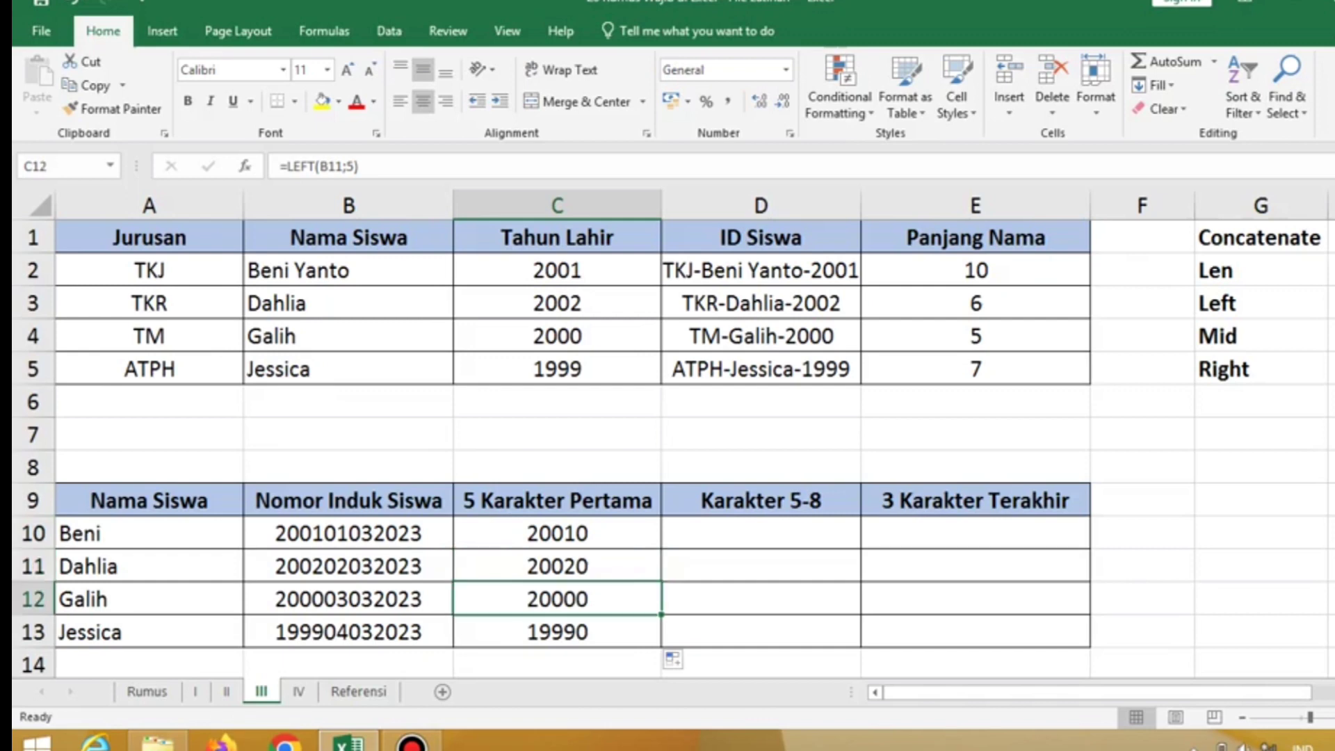
left_click(557, 632)
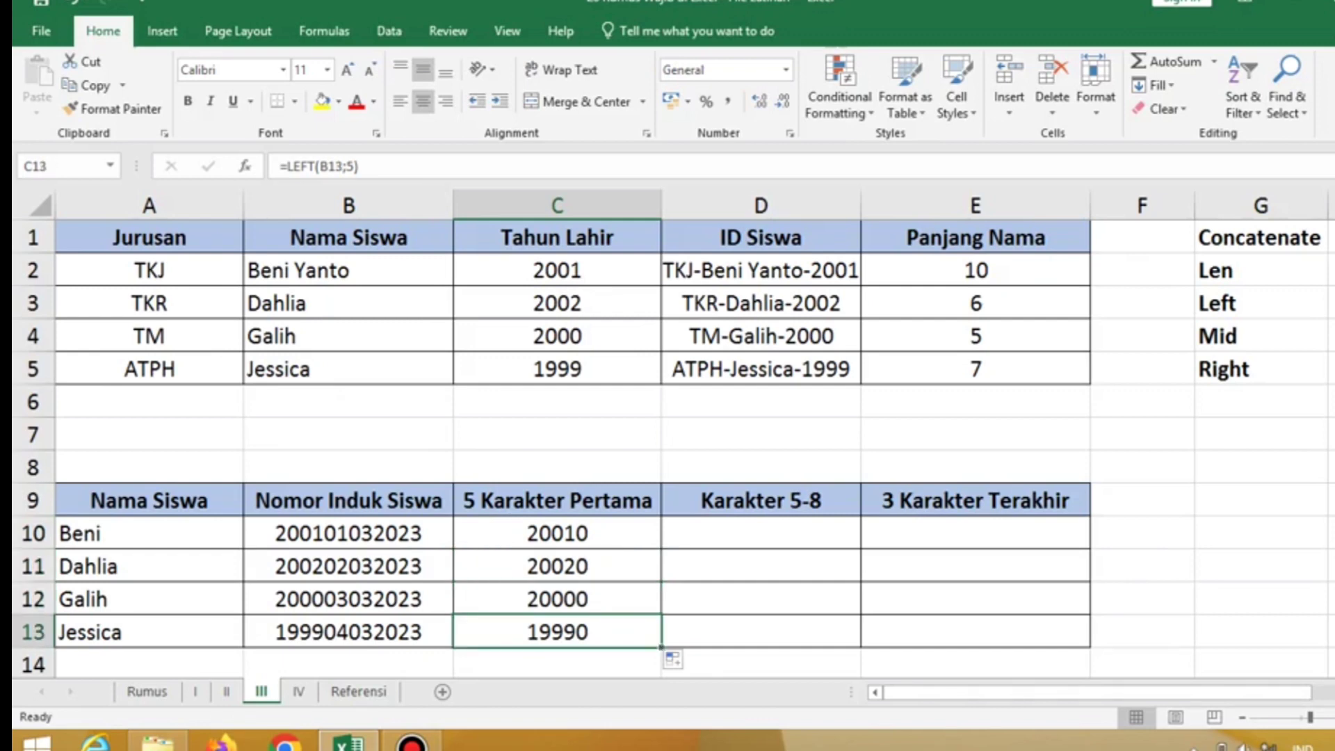
left_click(557, 534)
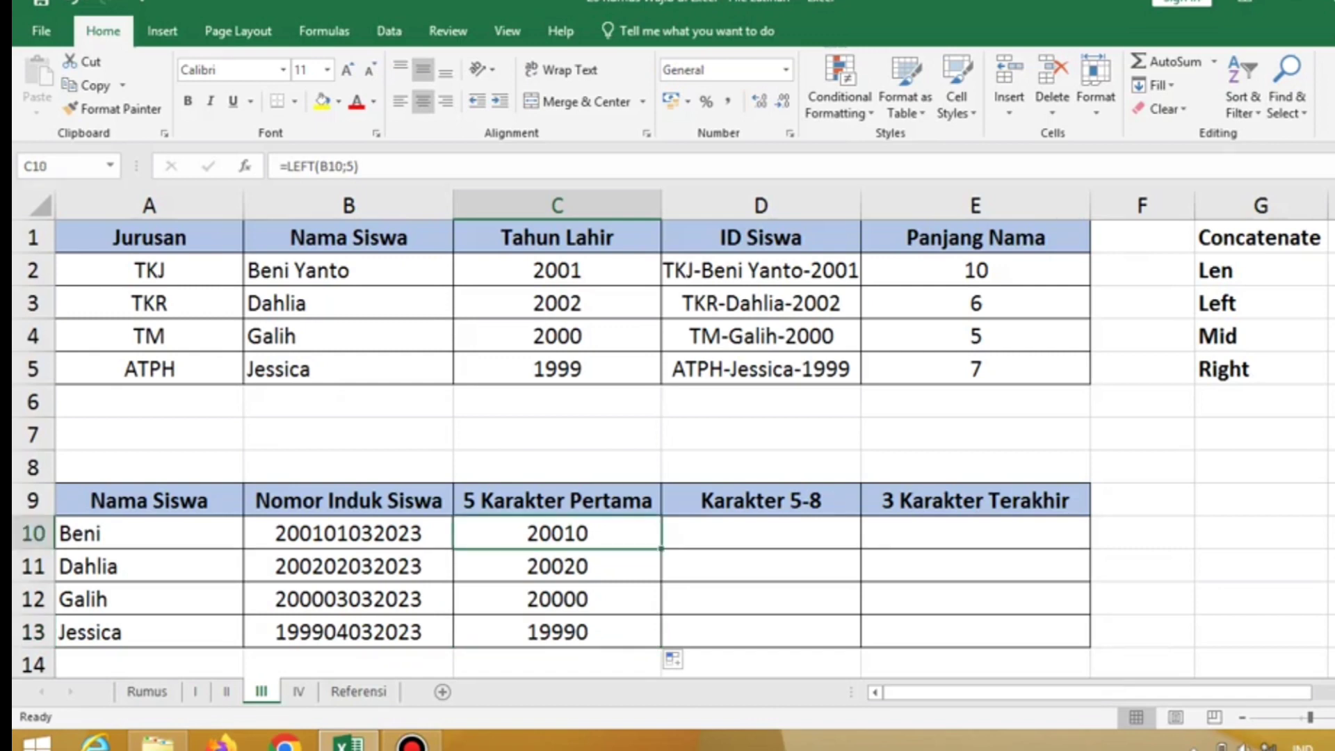
left_click(1261, 337)
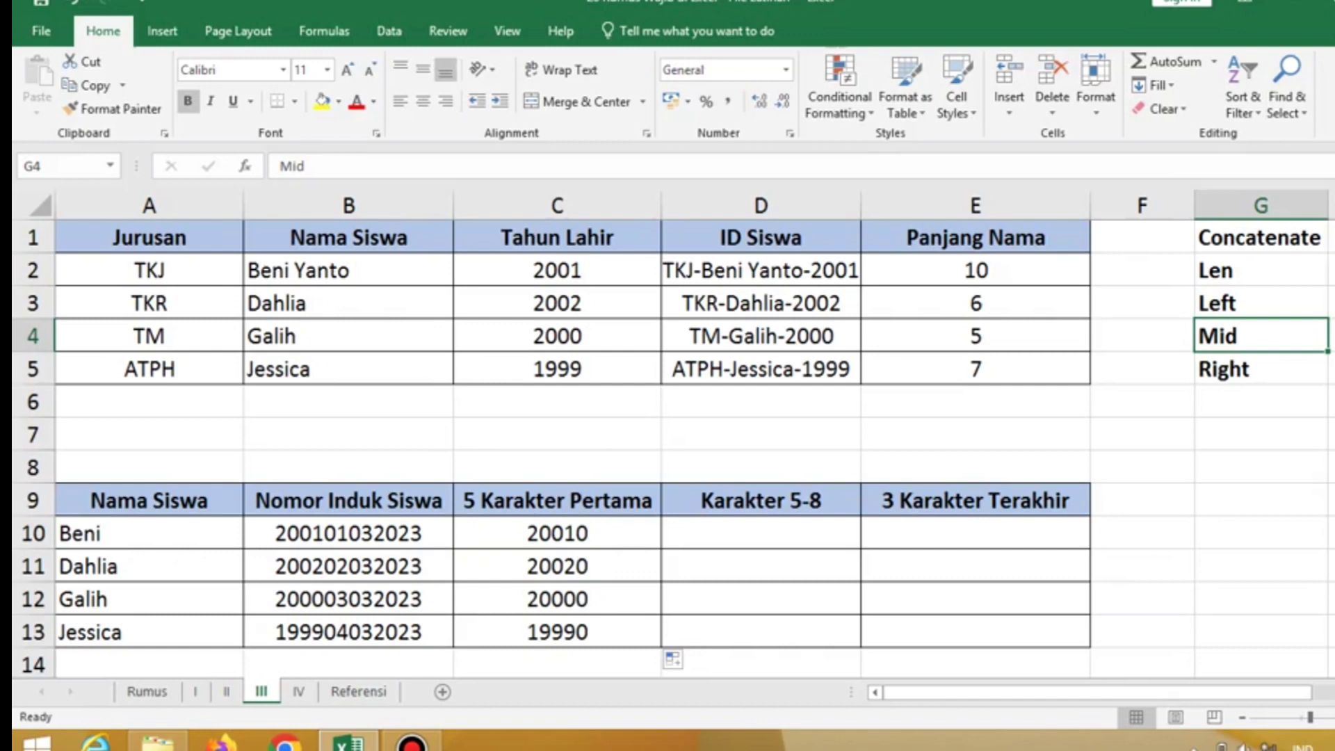
left_click(761, 533)
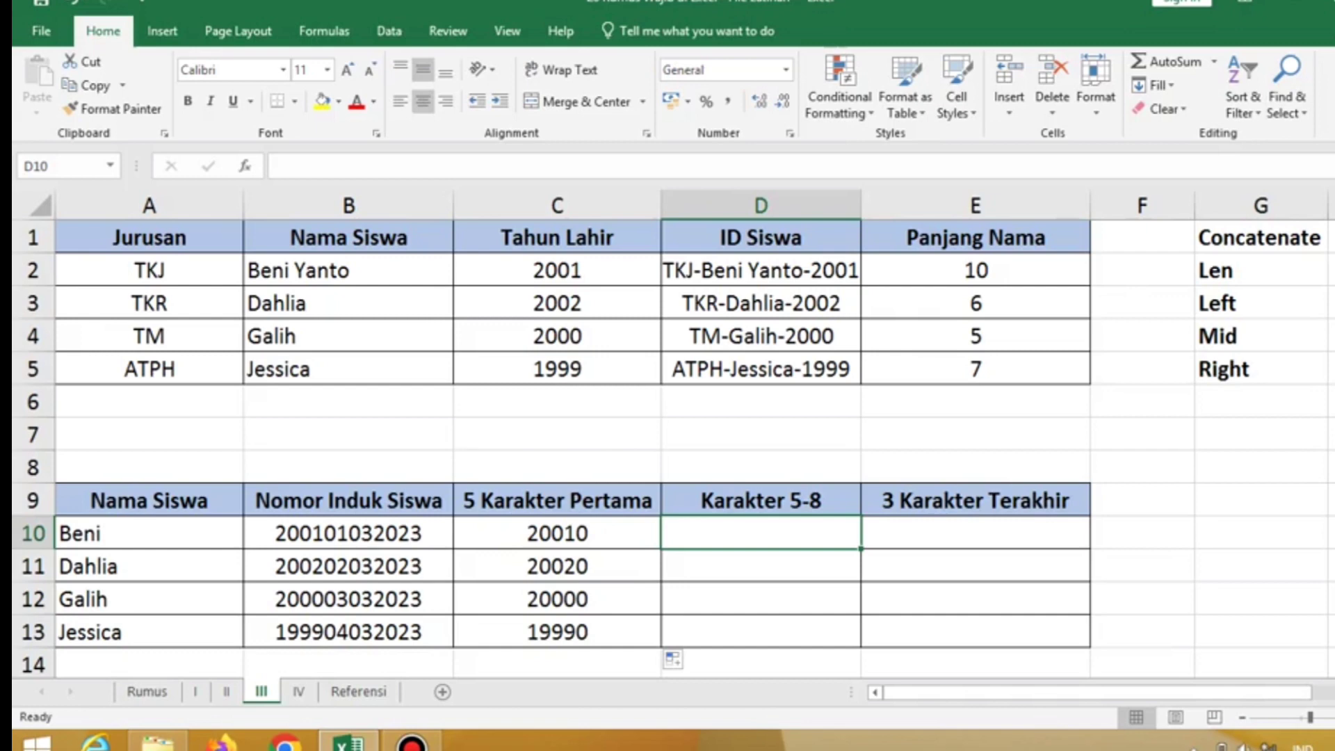
left_click(761, 500)
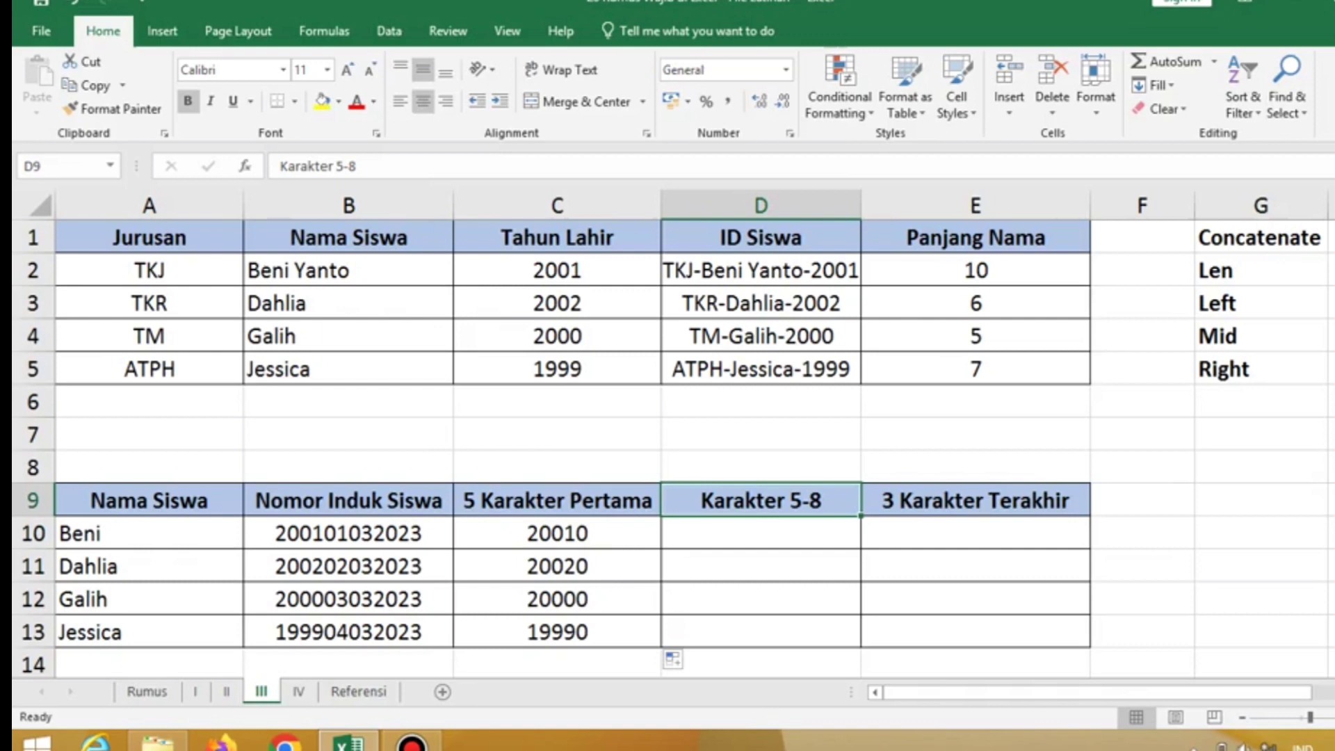
left_click(557, 533)
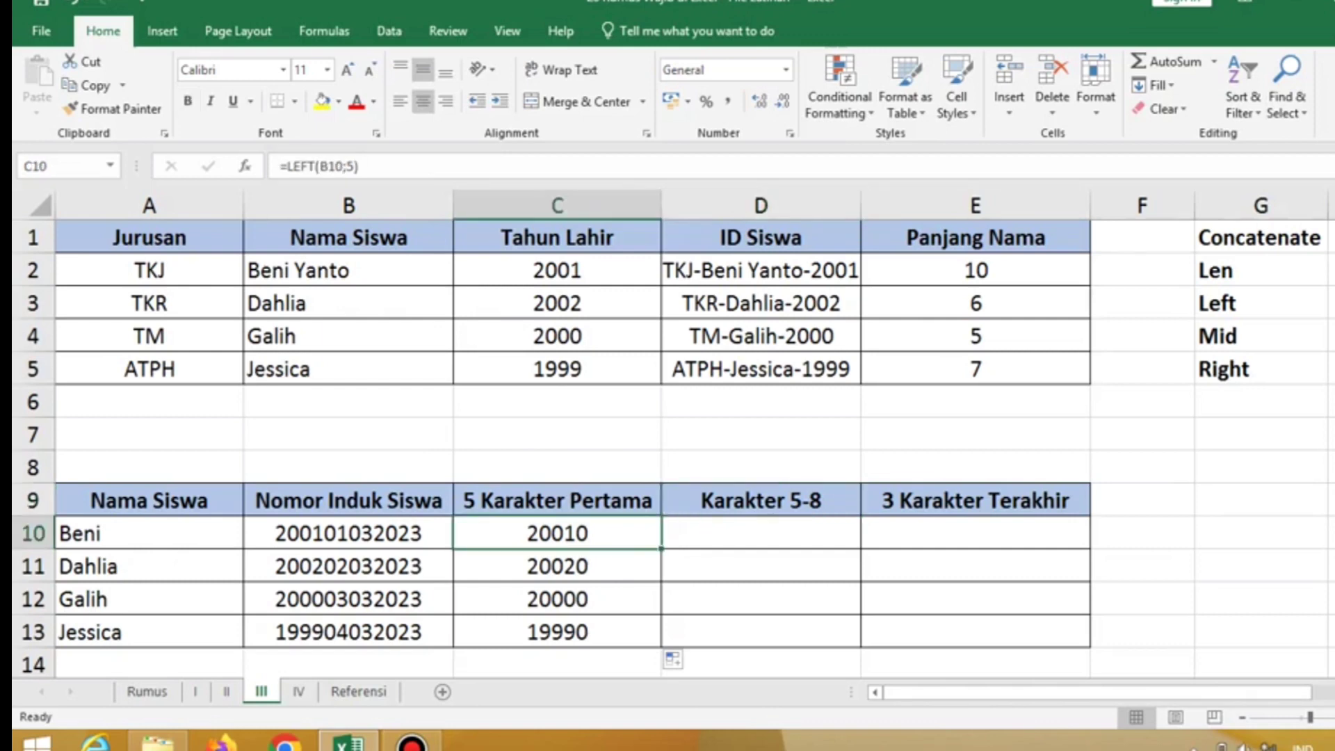
left_click_drag(557, 534, 557, 632)
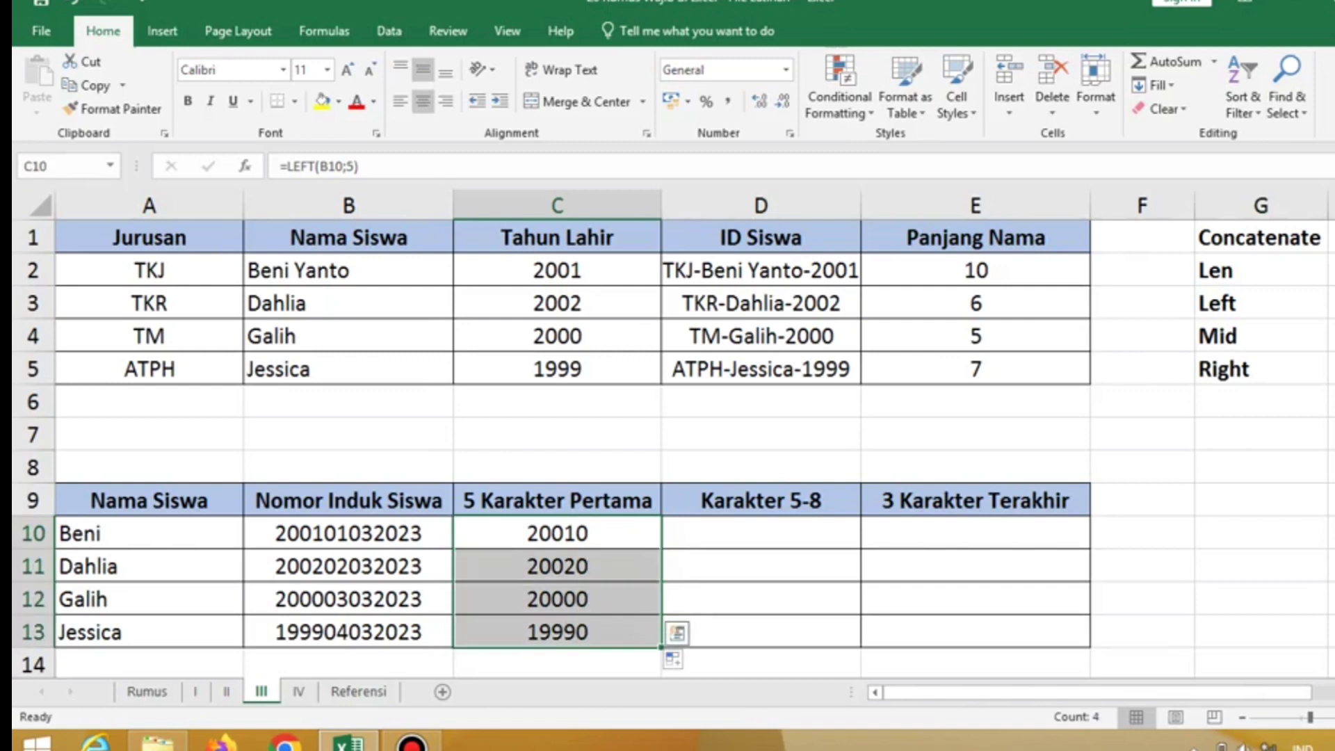
Step: Extract characters 5 to 8 of the first student's Nomor Induk Siswa by entering =MID(B10;5;4) in D10
left_click(760, 533)
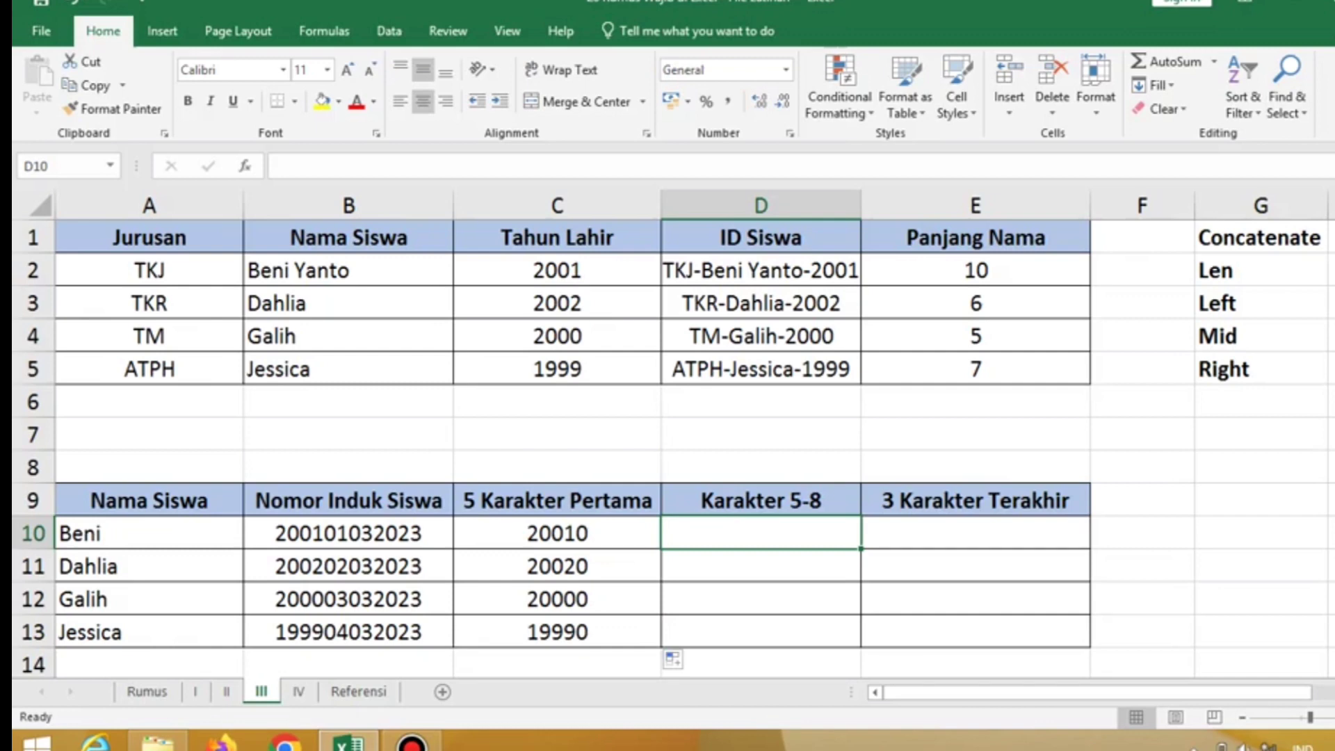
type("=")
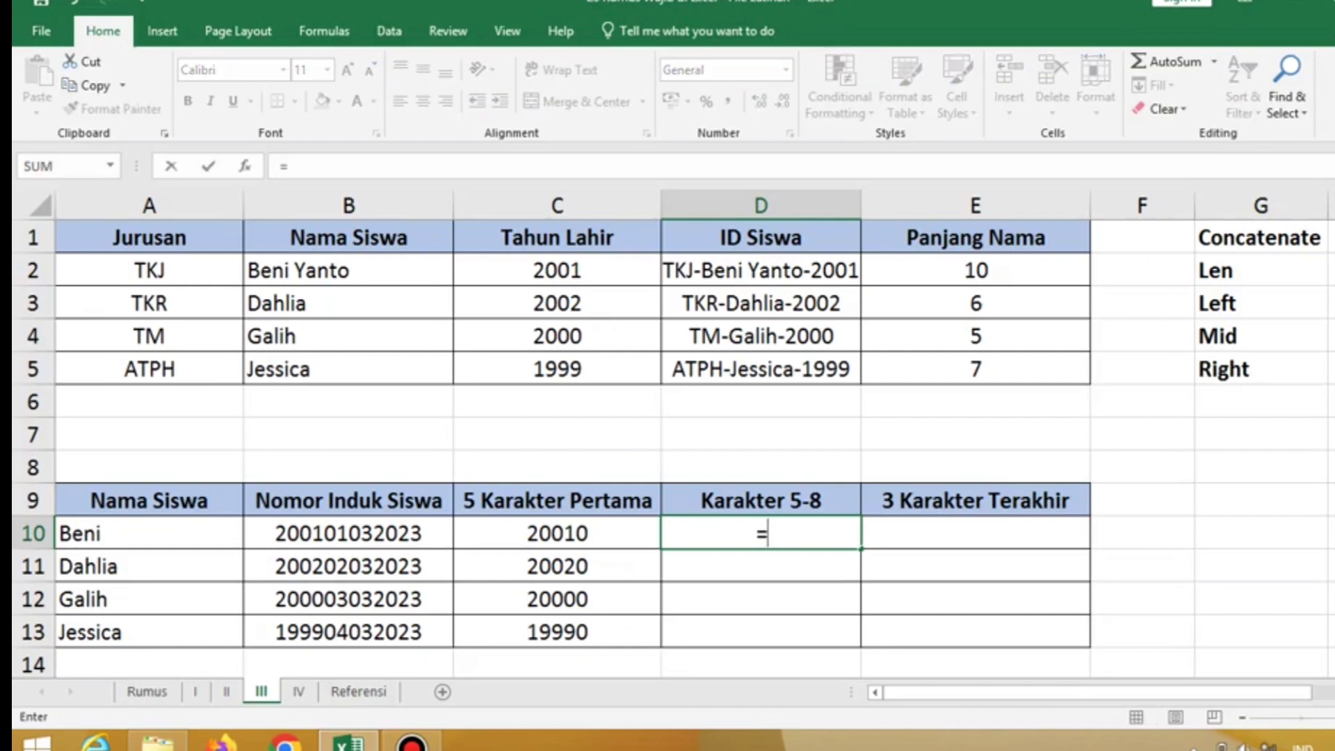
type("mid")
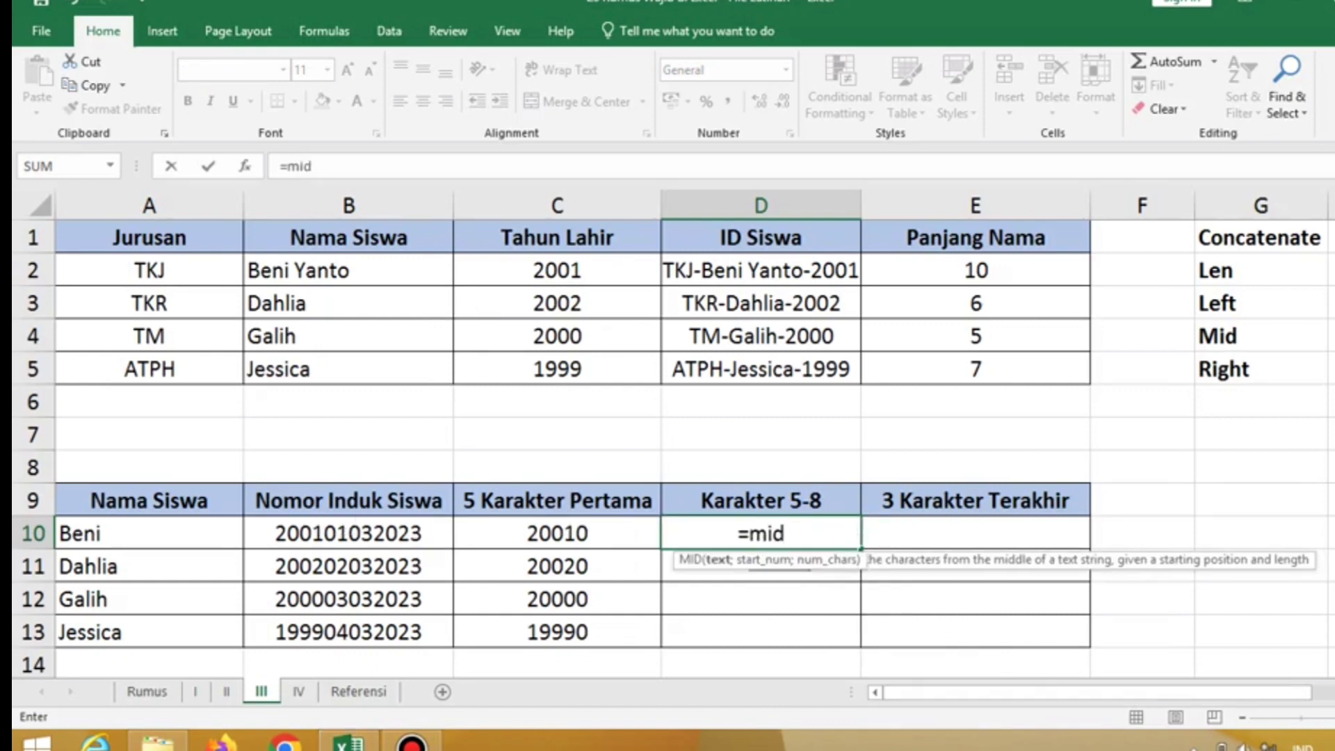
key("Tab")
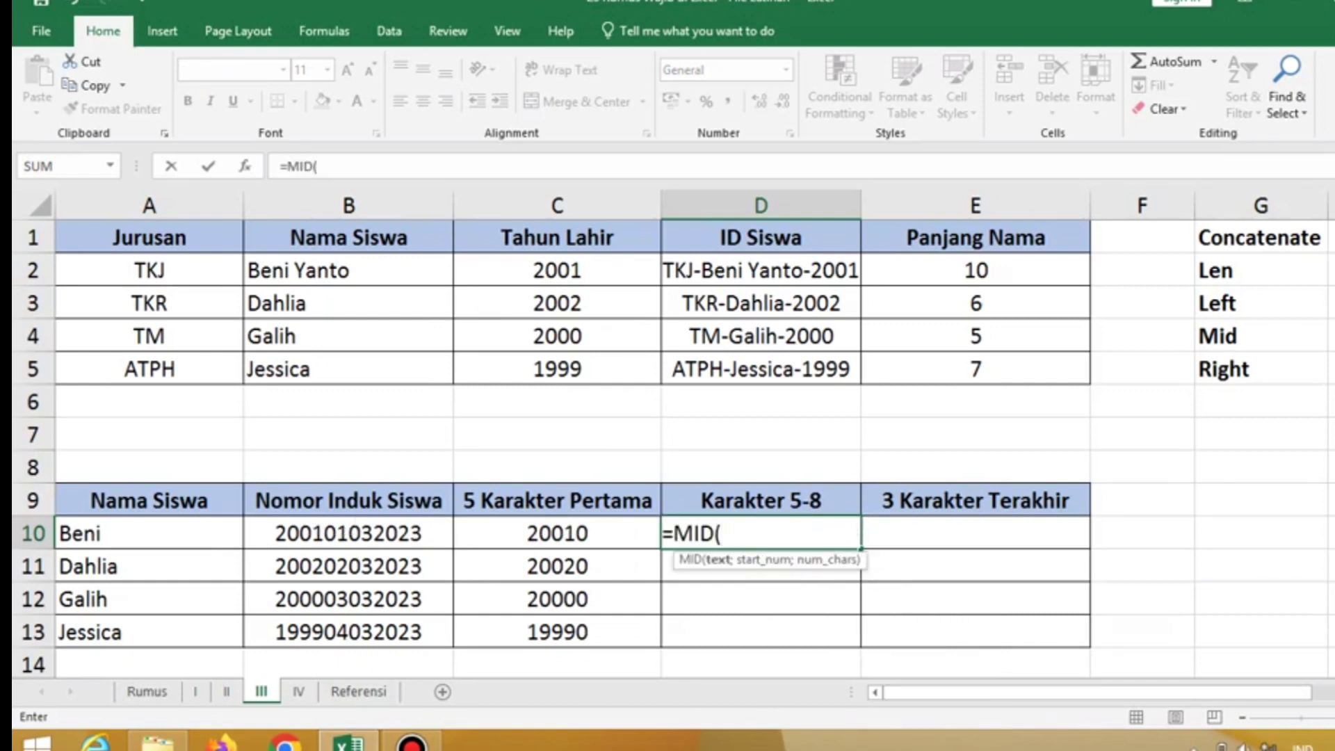
left_click(348, 533)
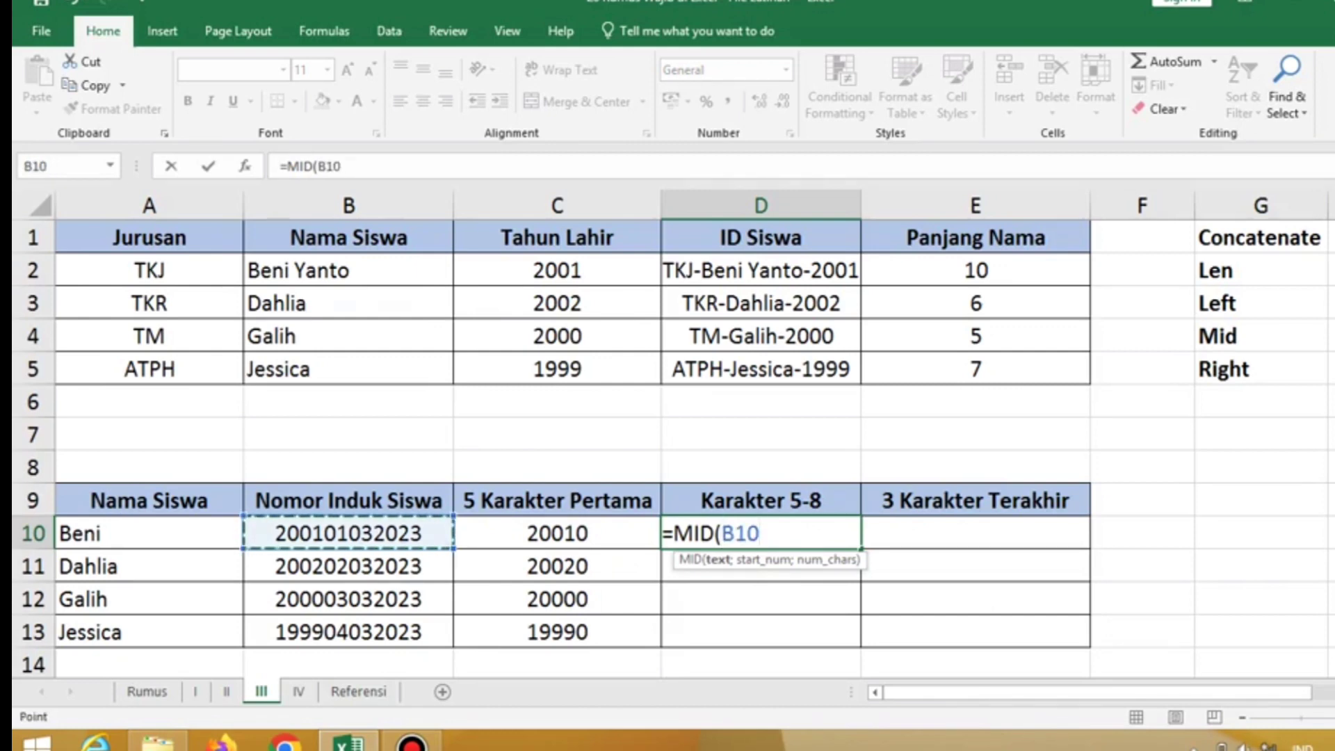
type(";")
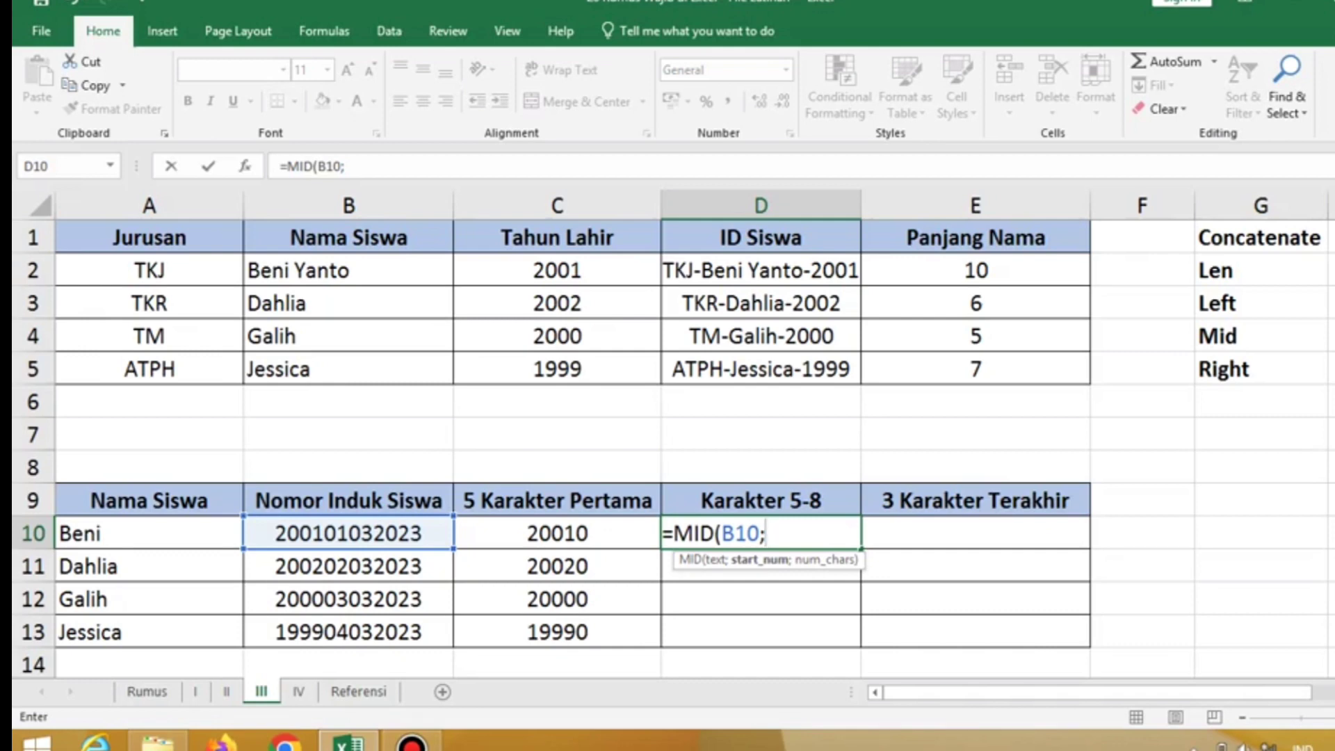
type("5;")
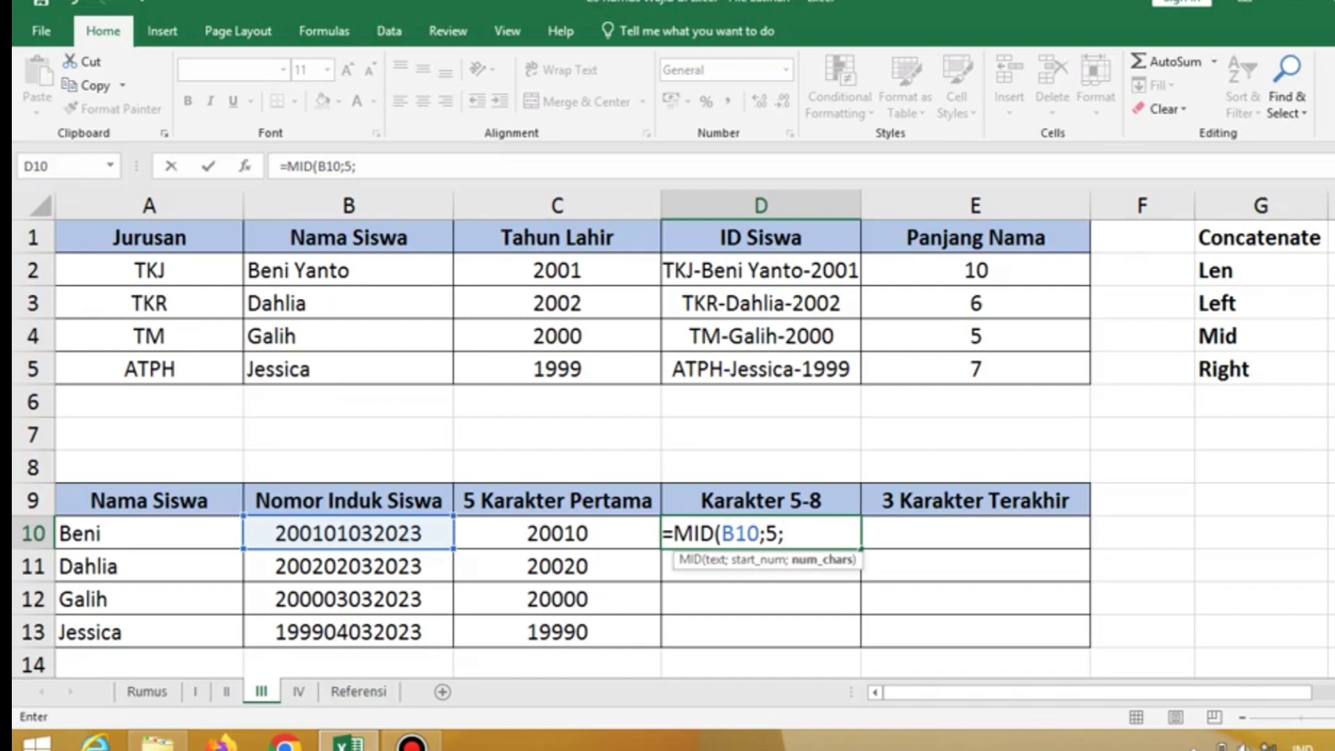
type("4)")
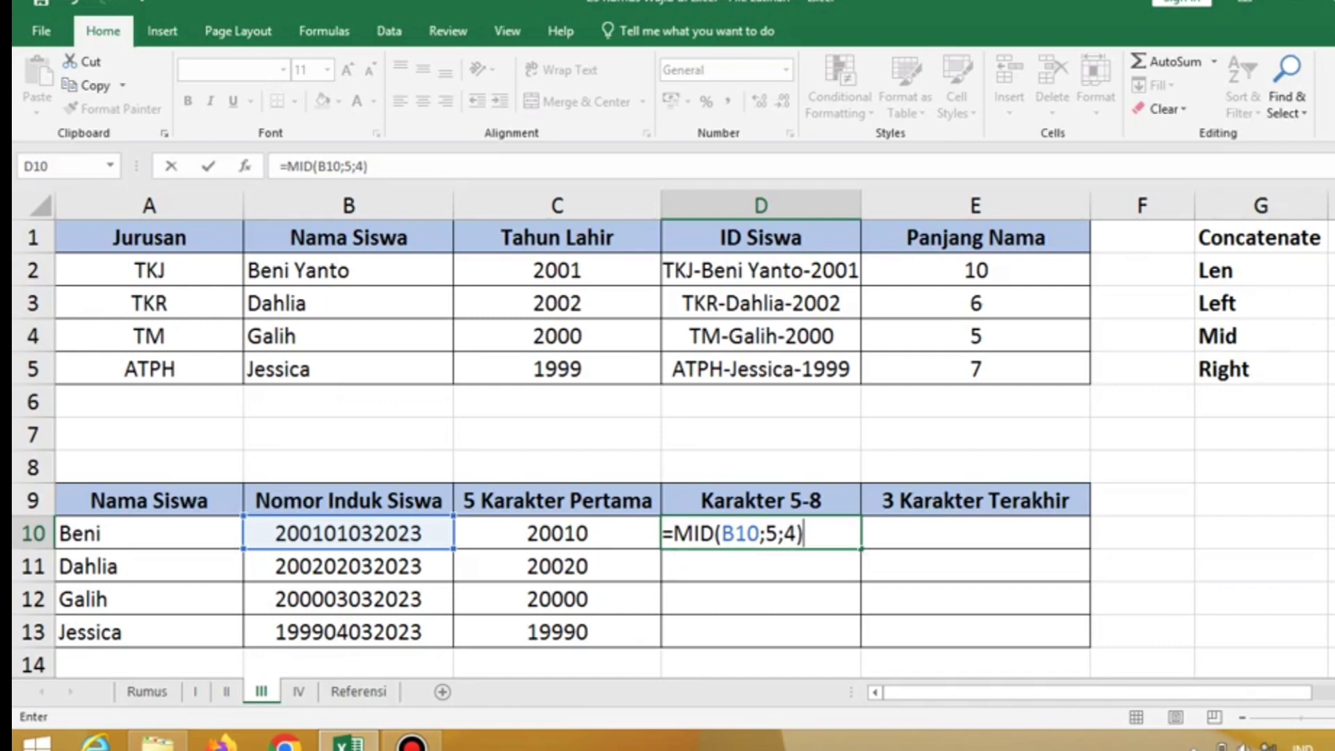
key("Return")
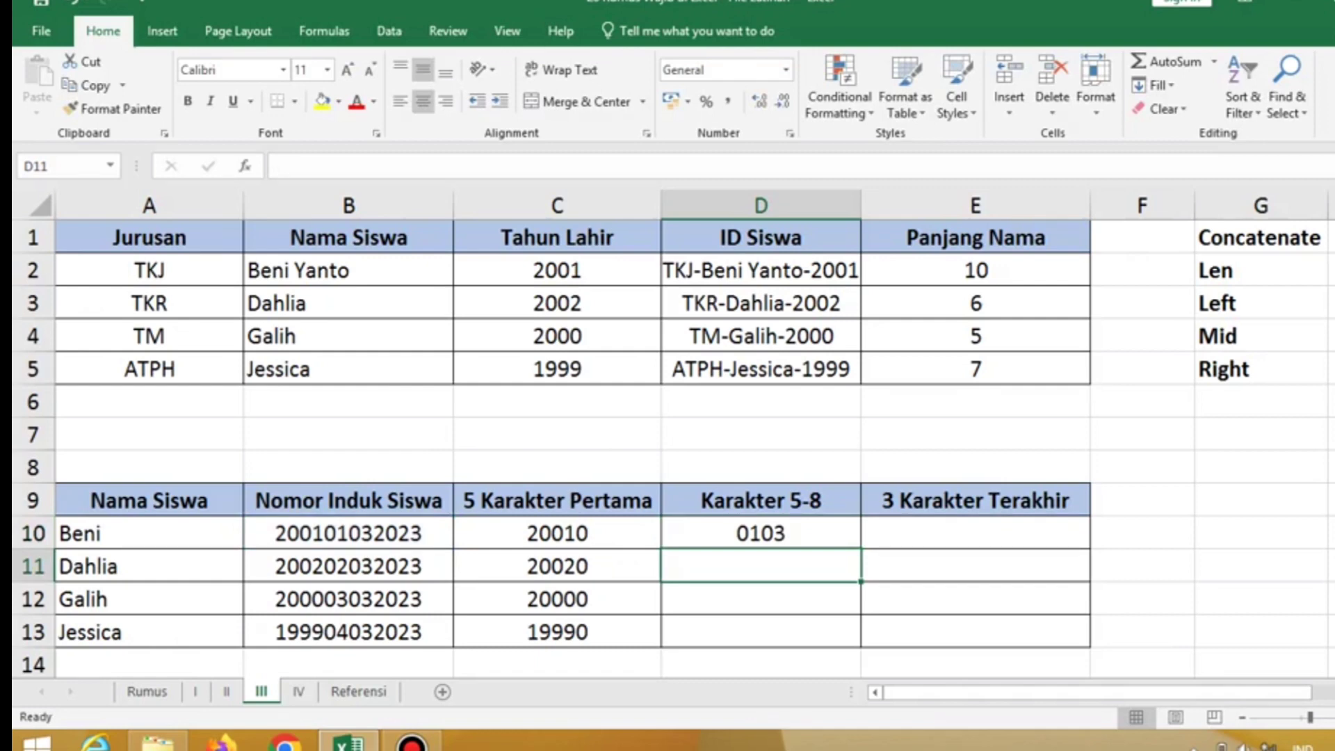
Step: Fill the MID formula from D10 down through D13 and check the copied formulas in the Karakter 5-8 column
left_click(761, 534)
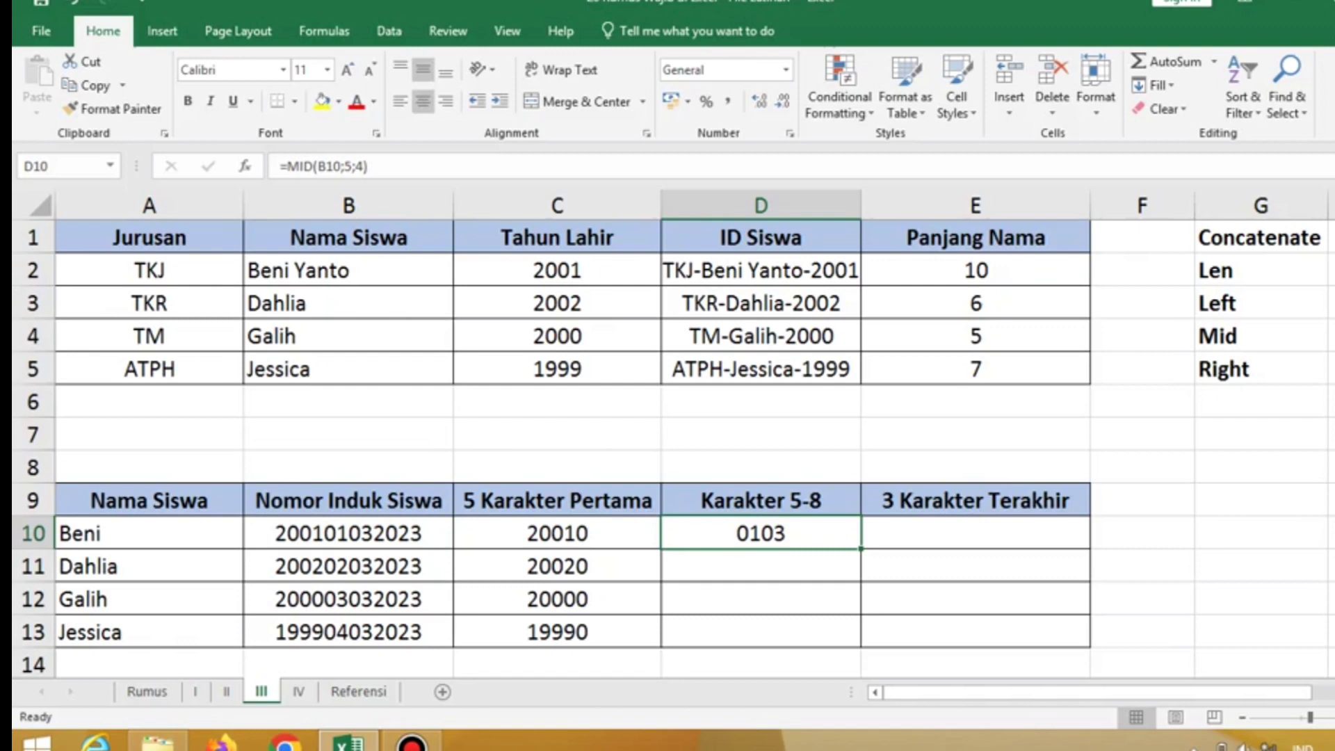
left_click_drag(861, 548, 861, 645)
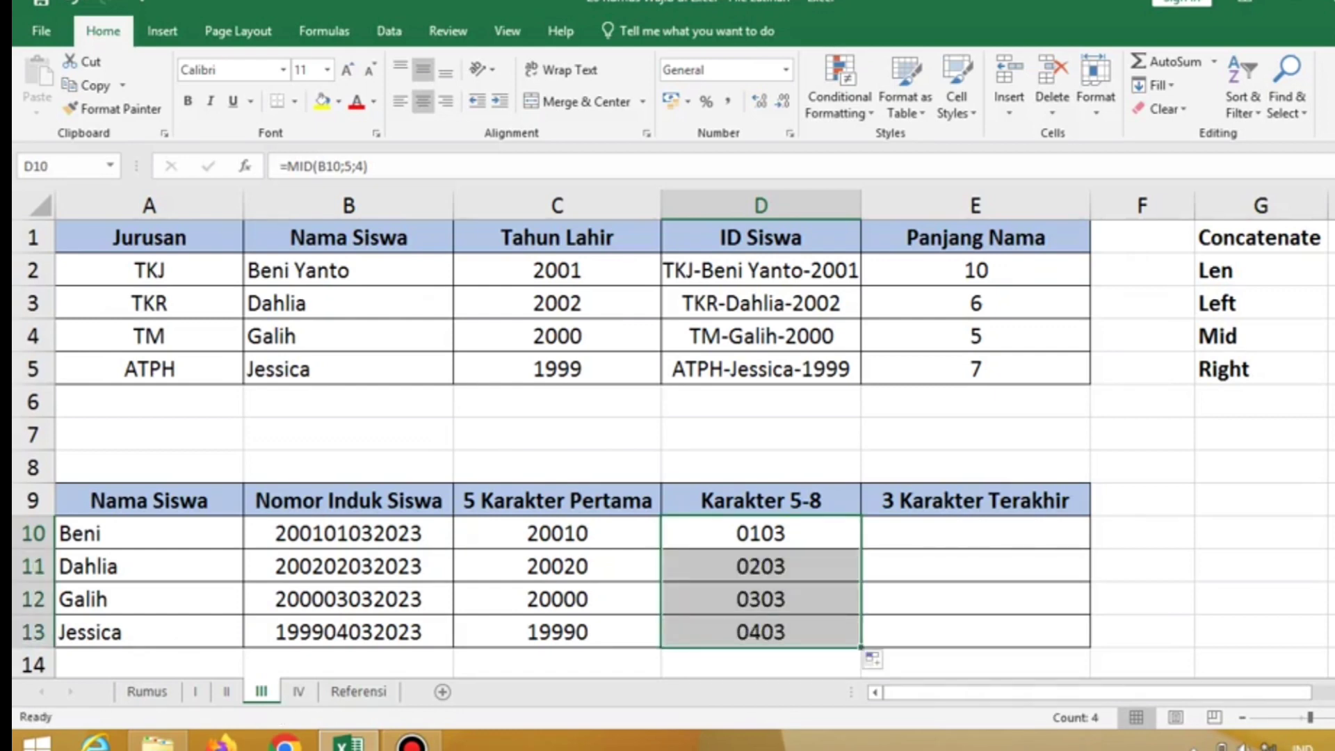
left_click(761, 566)
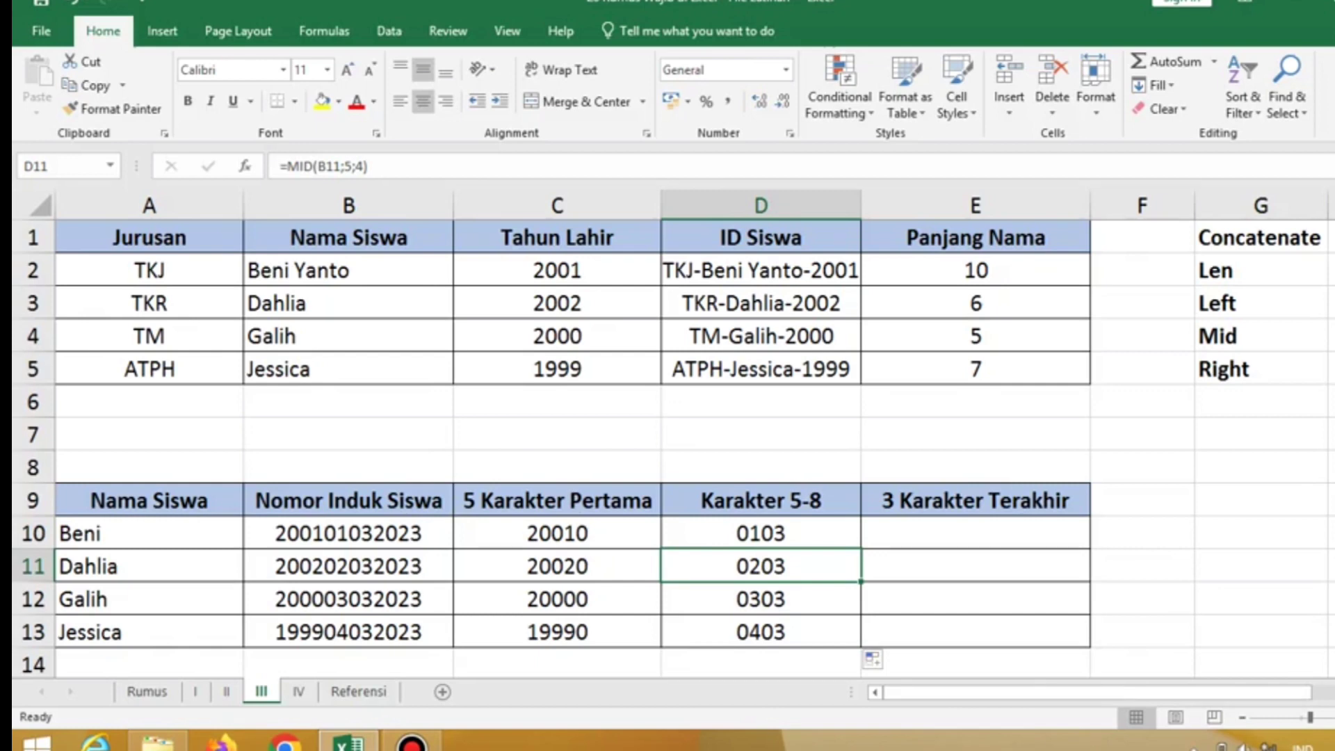
key("Down")
key("Down")
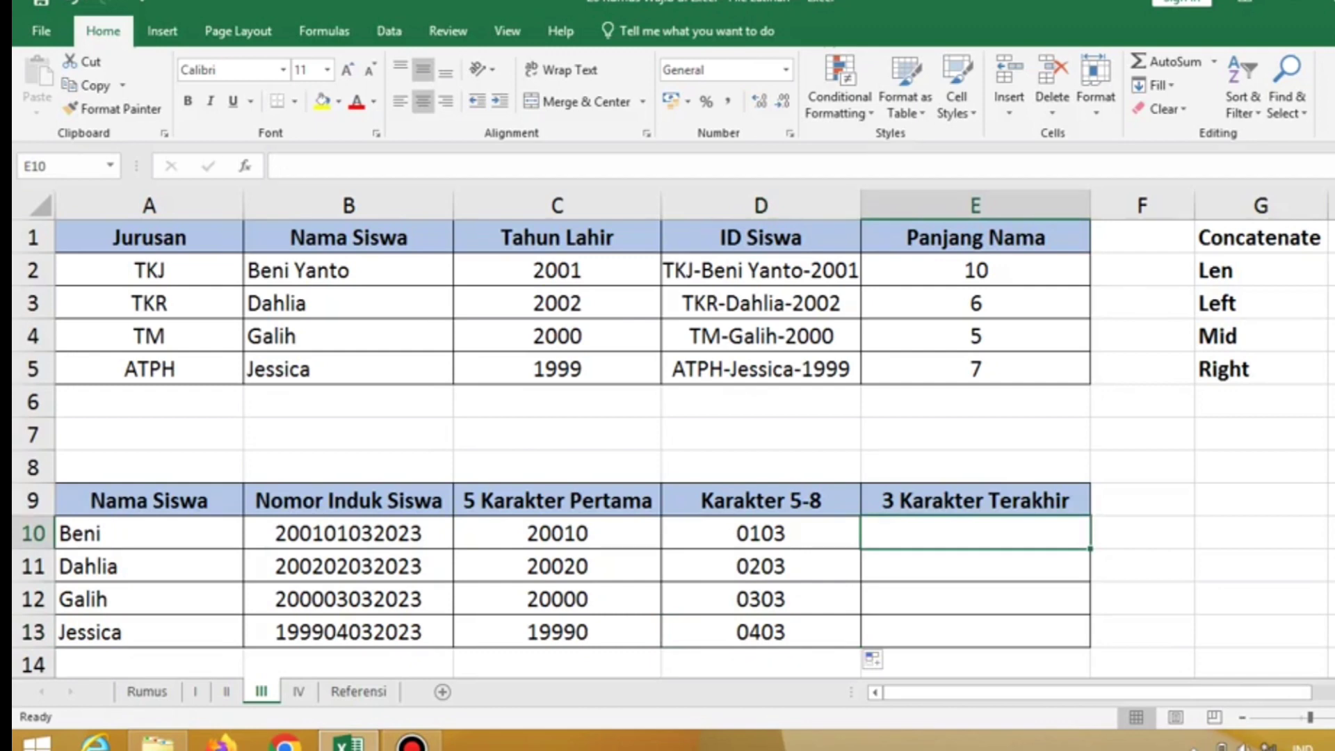
Step: Extract the last three characters of the first student's Nomor Induk Siswa by entering =RIGHT(B10;3) in E10
left_click(1260, 369)
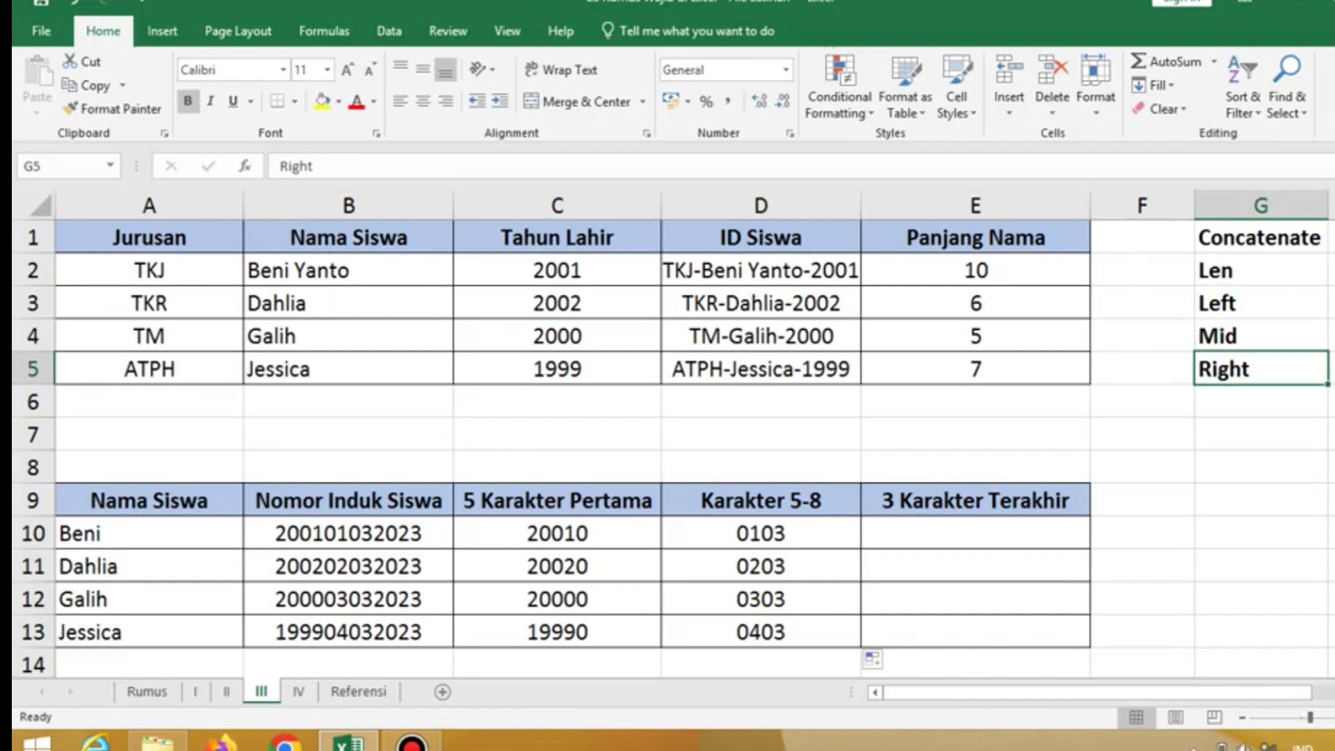
left_click(976, 501)
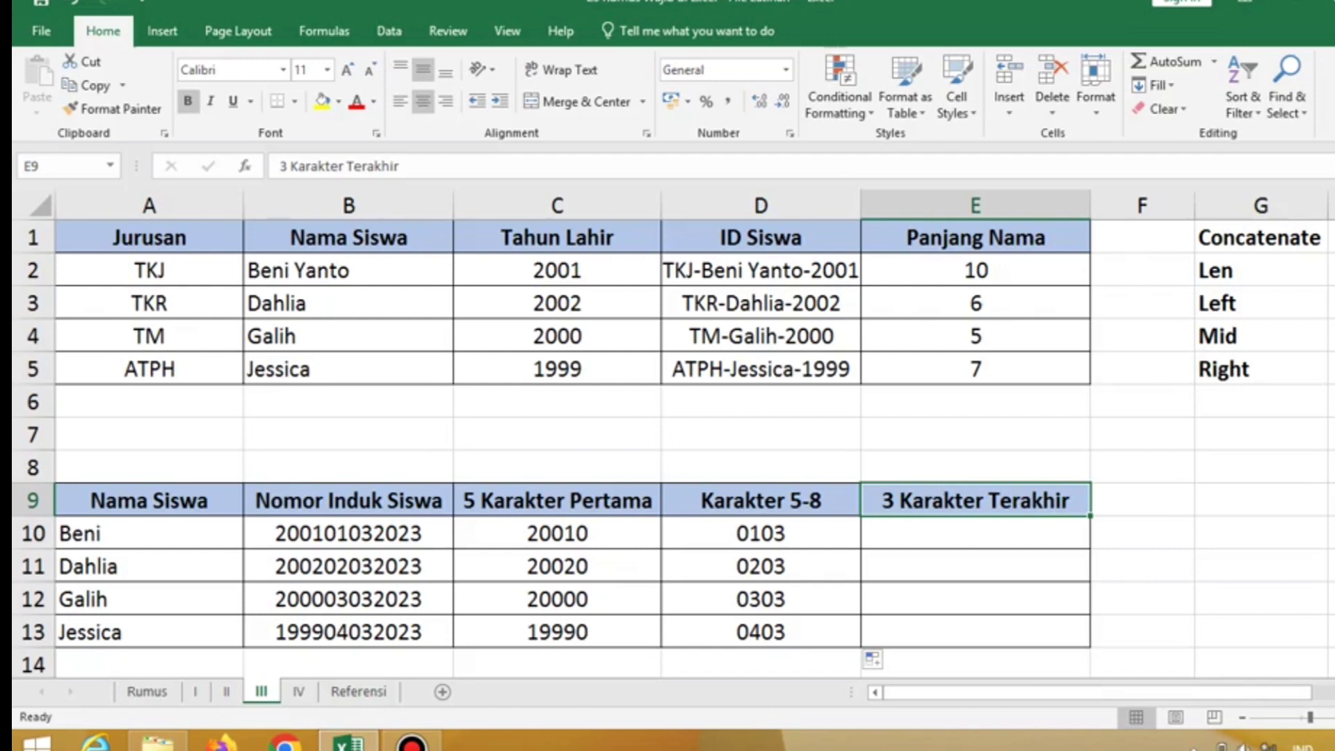
left_click(975, 533)
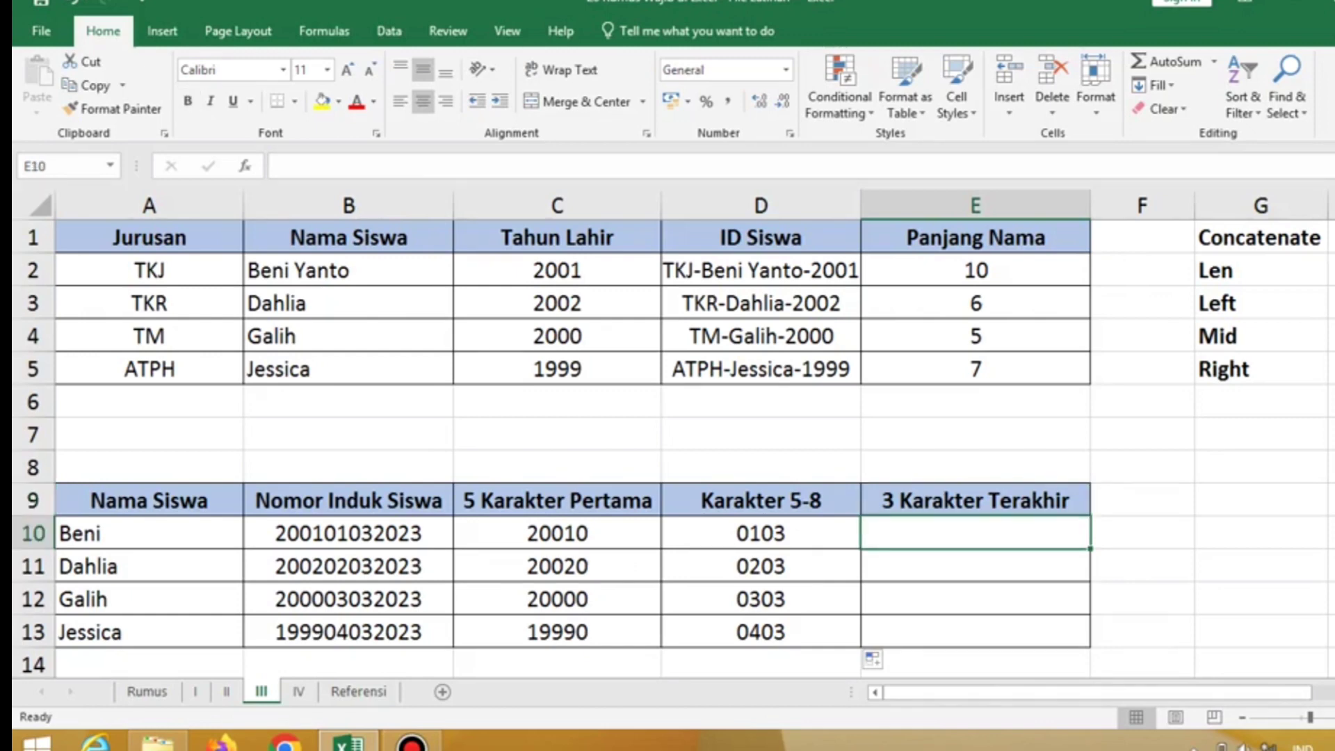
type("=r")
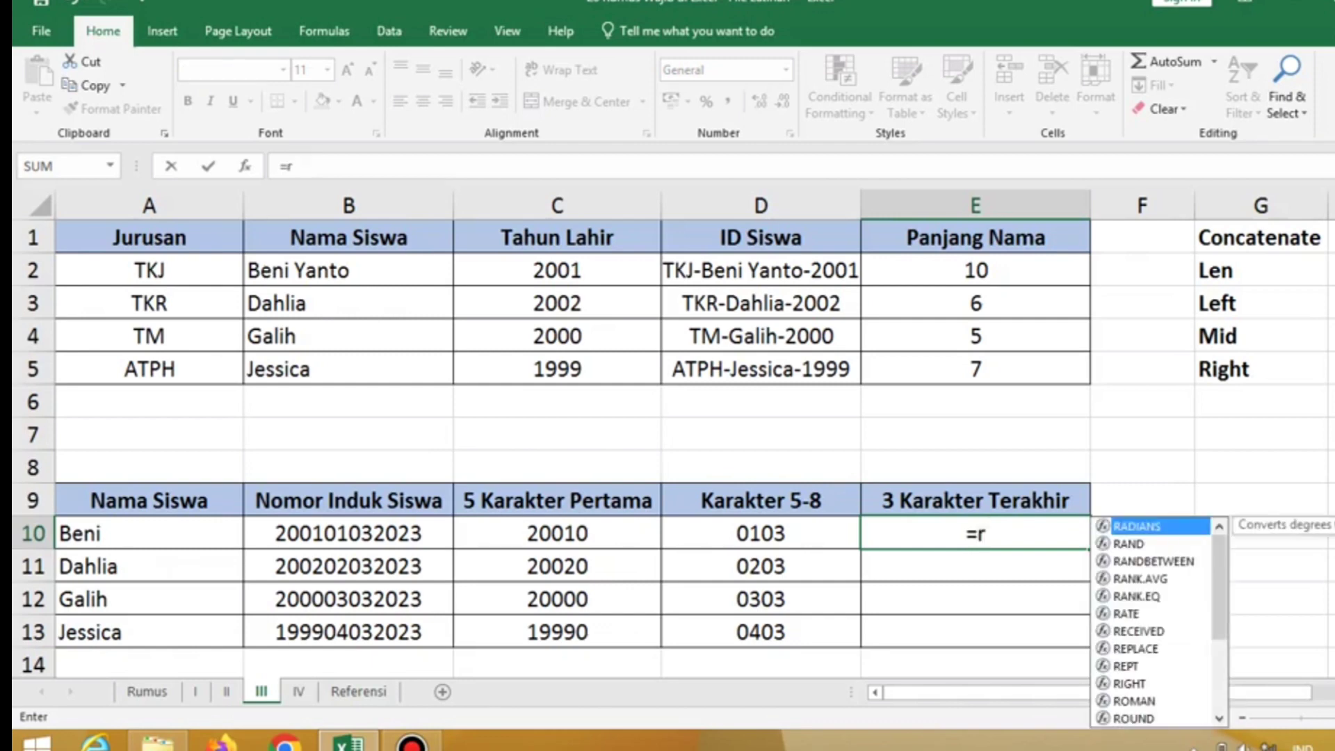
type("ight")
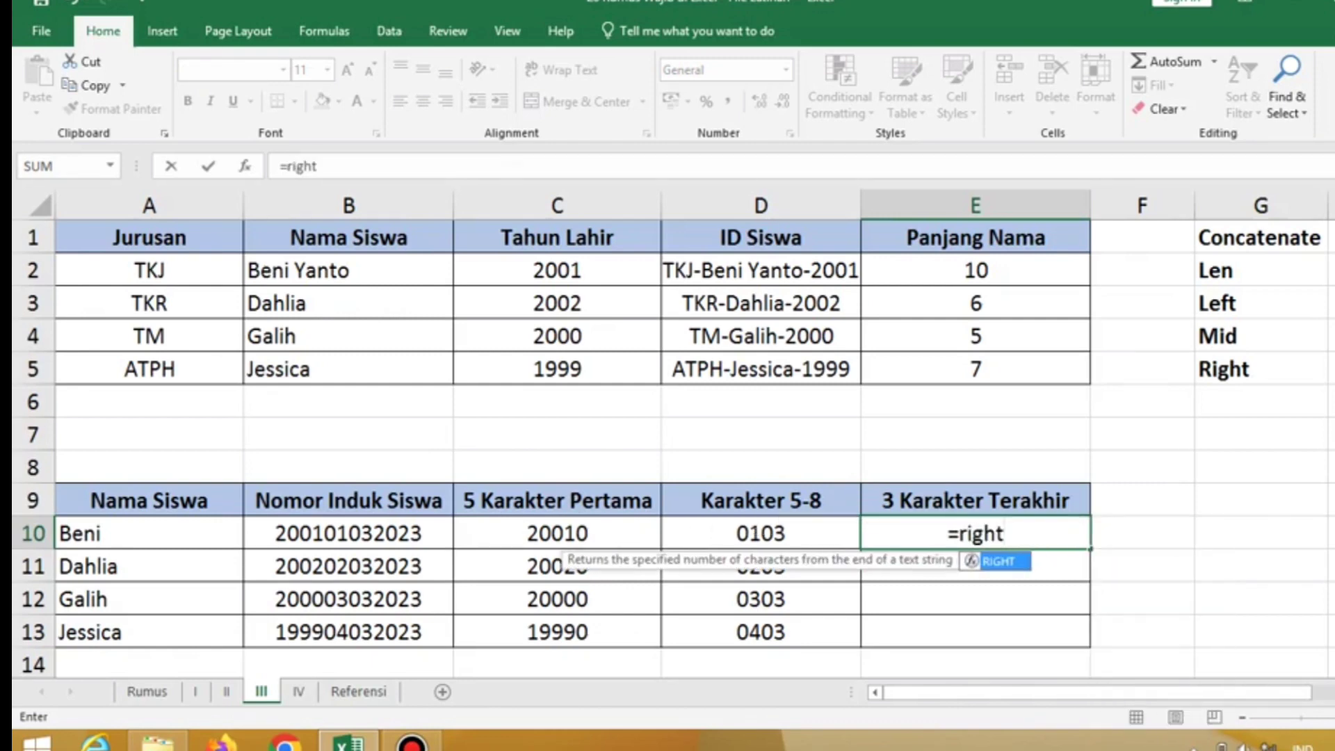
key("Tab")
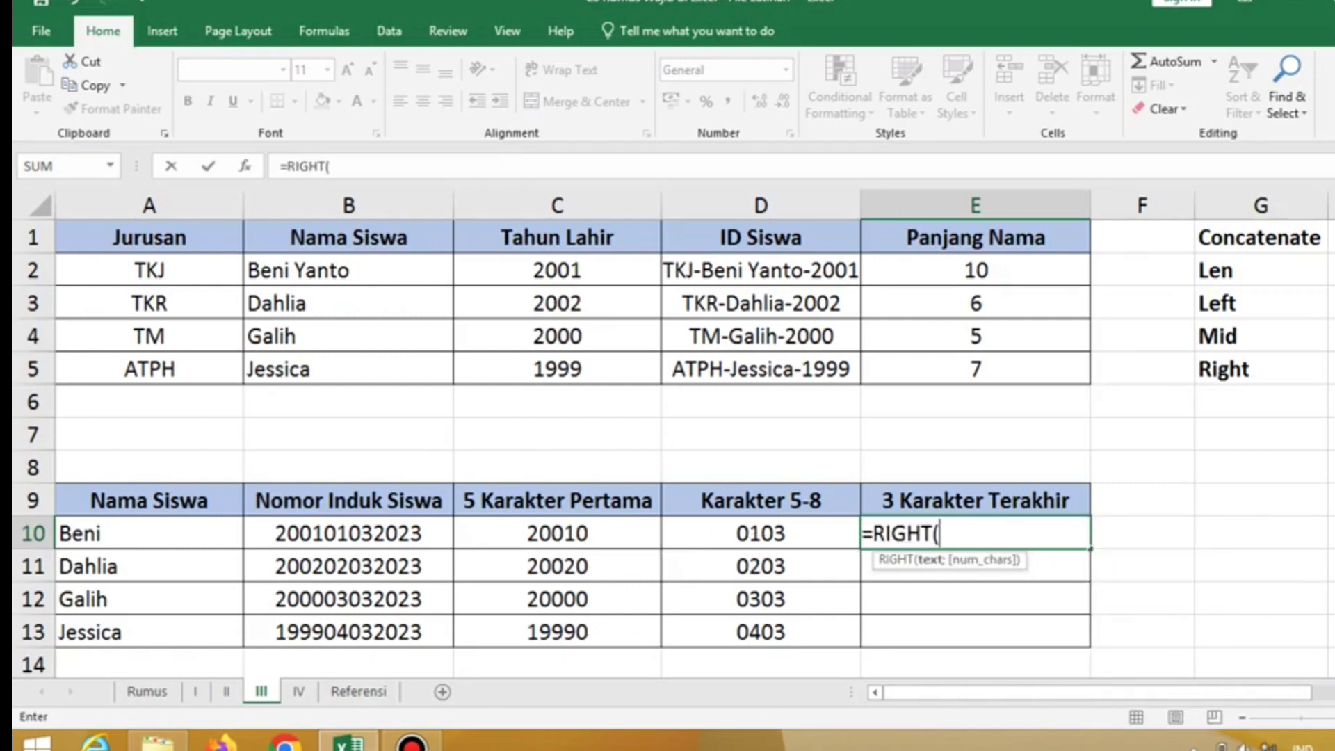
left_click(349, 533)
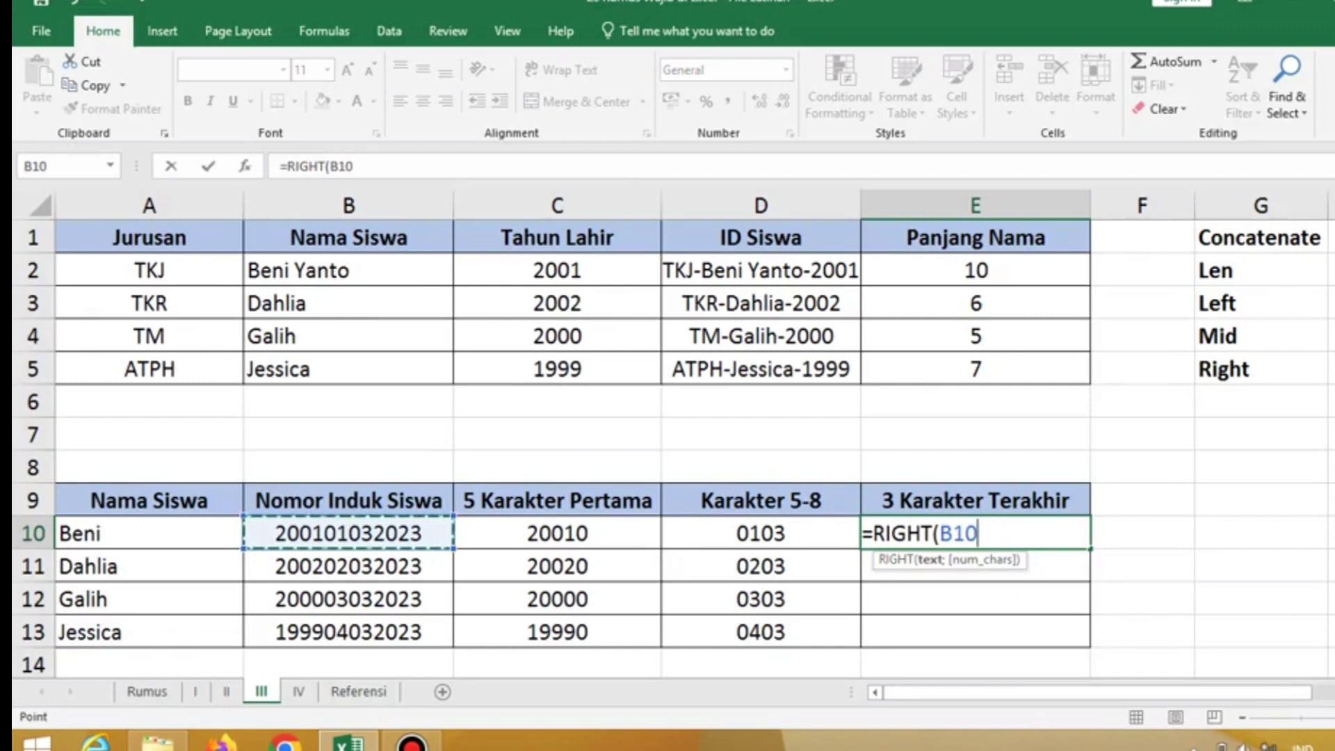
type(";")
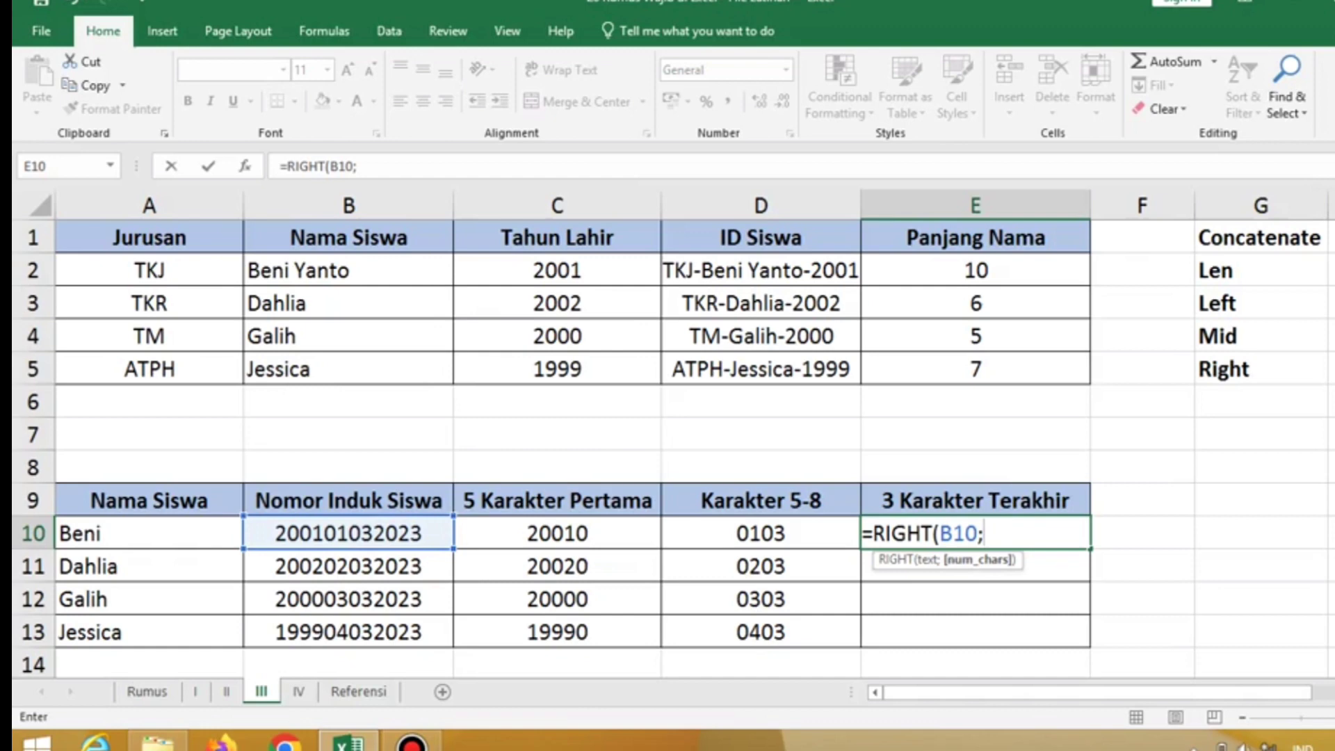
type("3")
type(")")
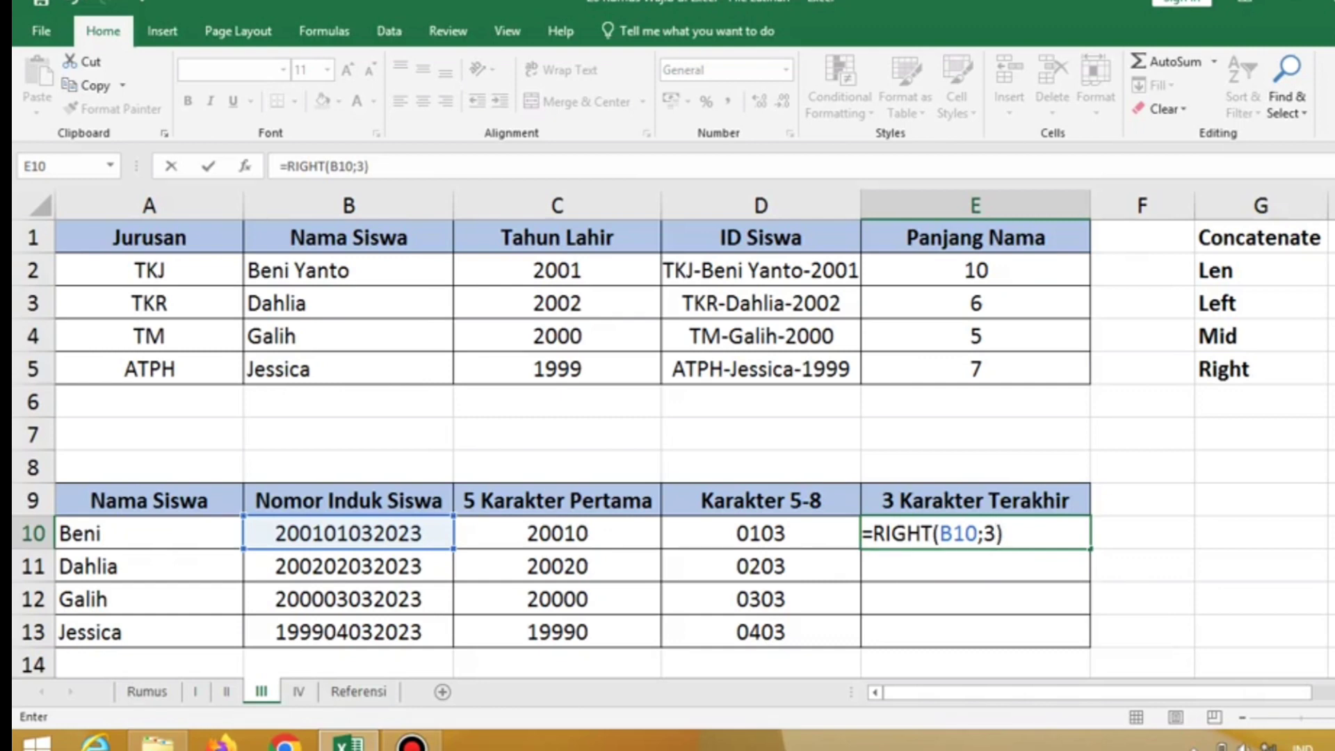
key("Return")
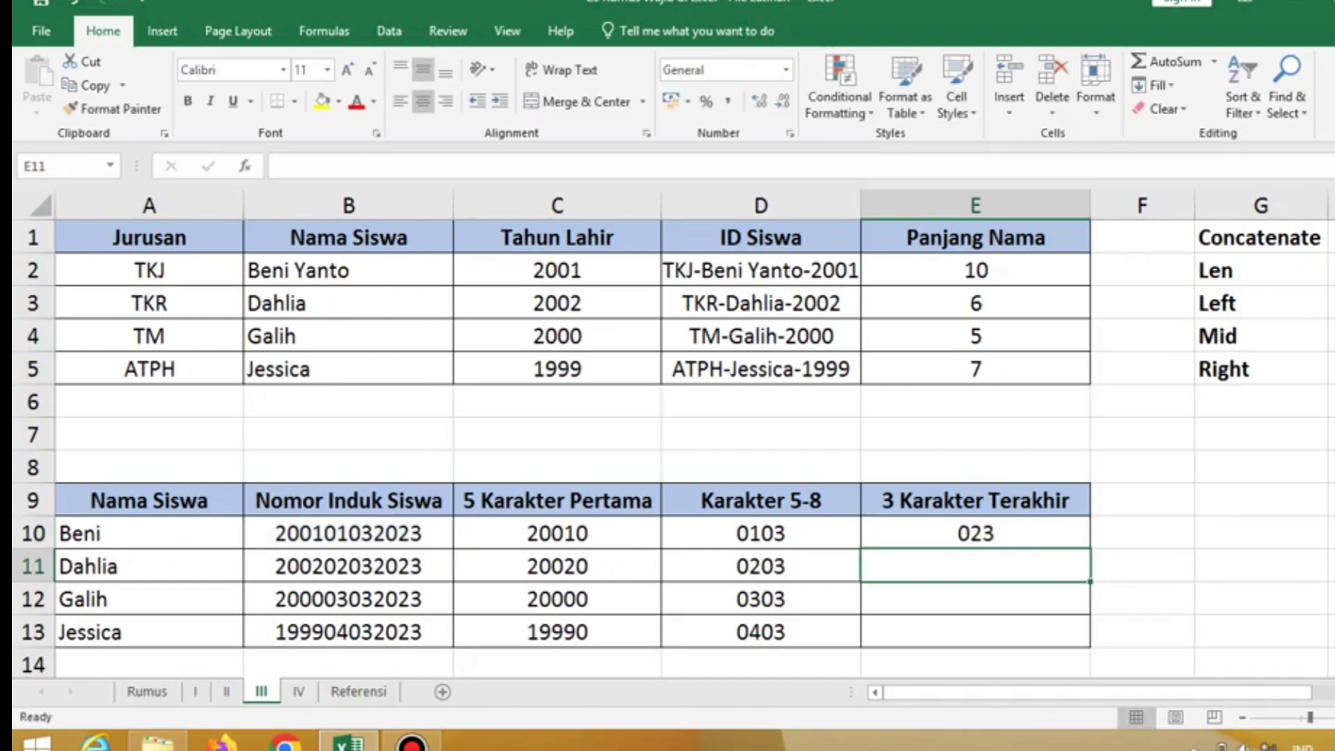
left_click(976, 533)
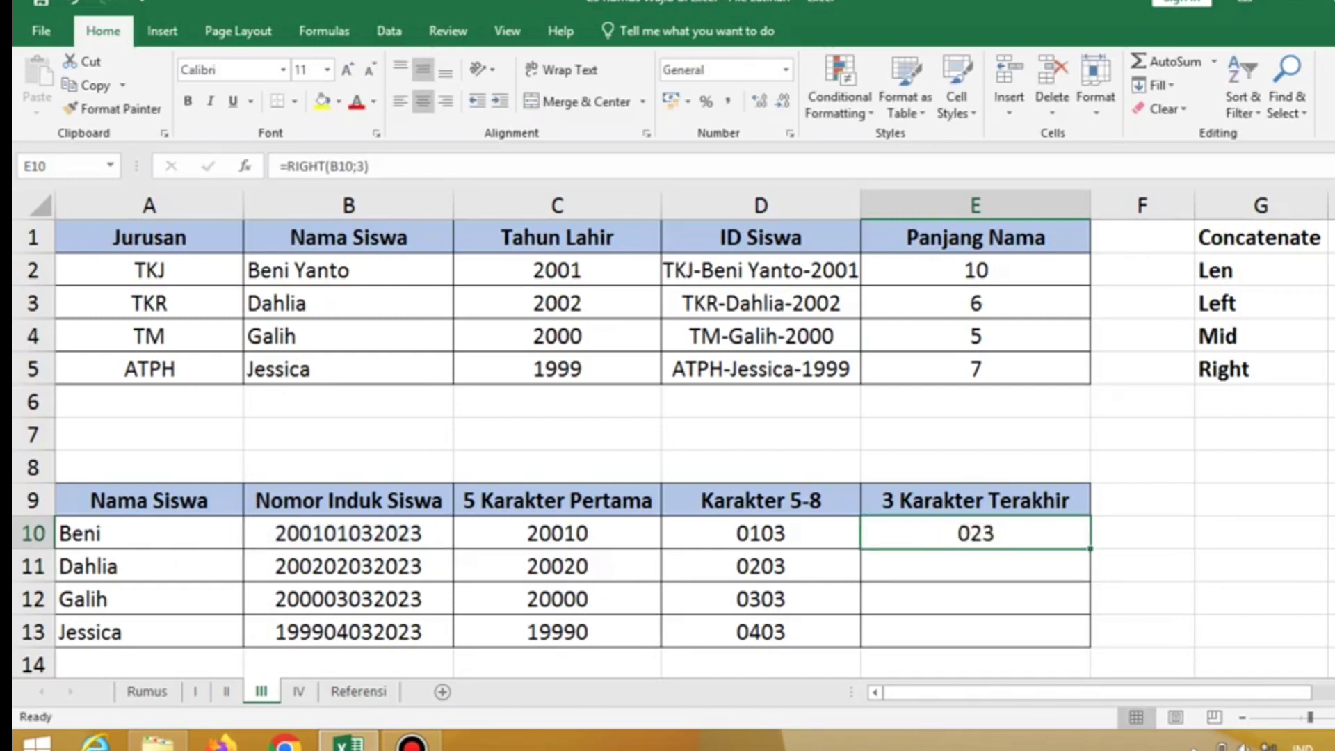
Step: Fill the RIGHT formula from E10 down through E13 and compare the 3 Karakter Terakhir column with the Nomor Induk Siswa values
left_click(349, 534)
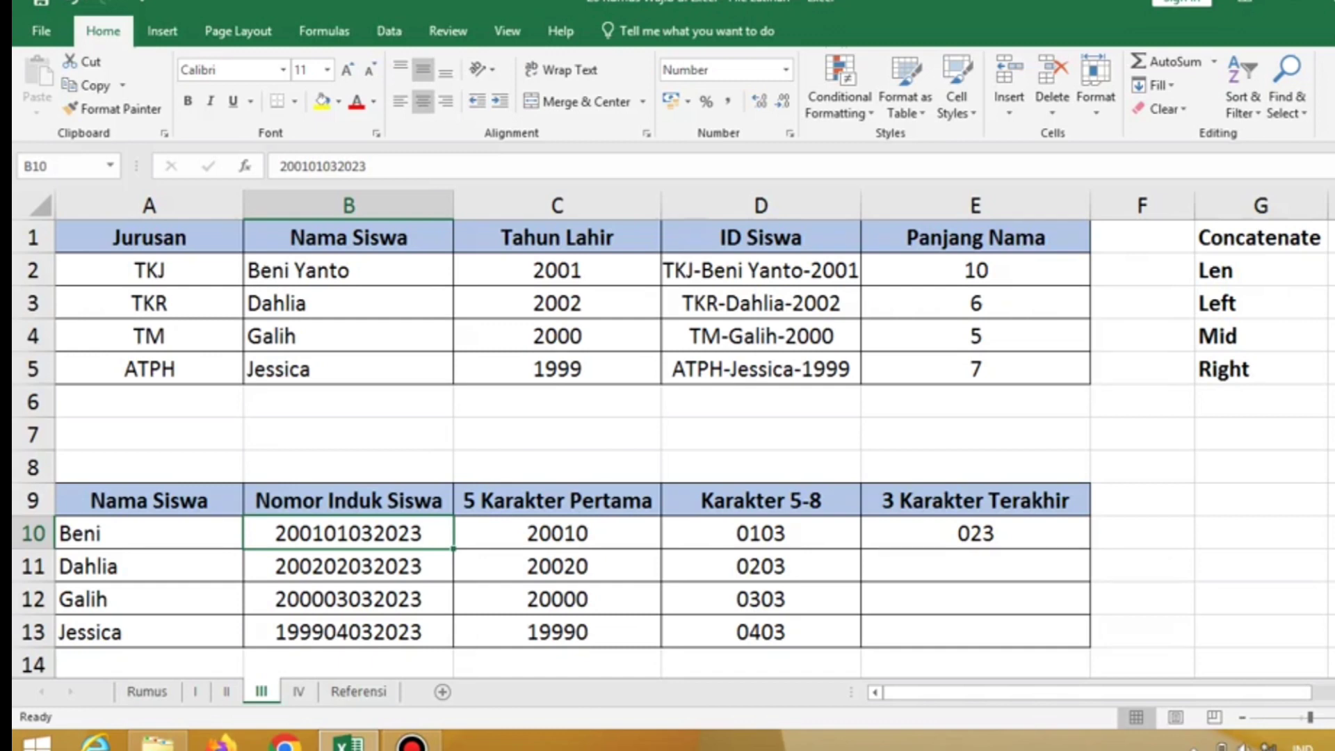
left_click(976, 534)
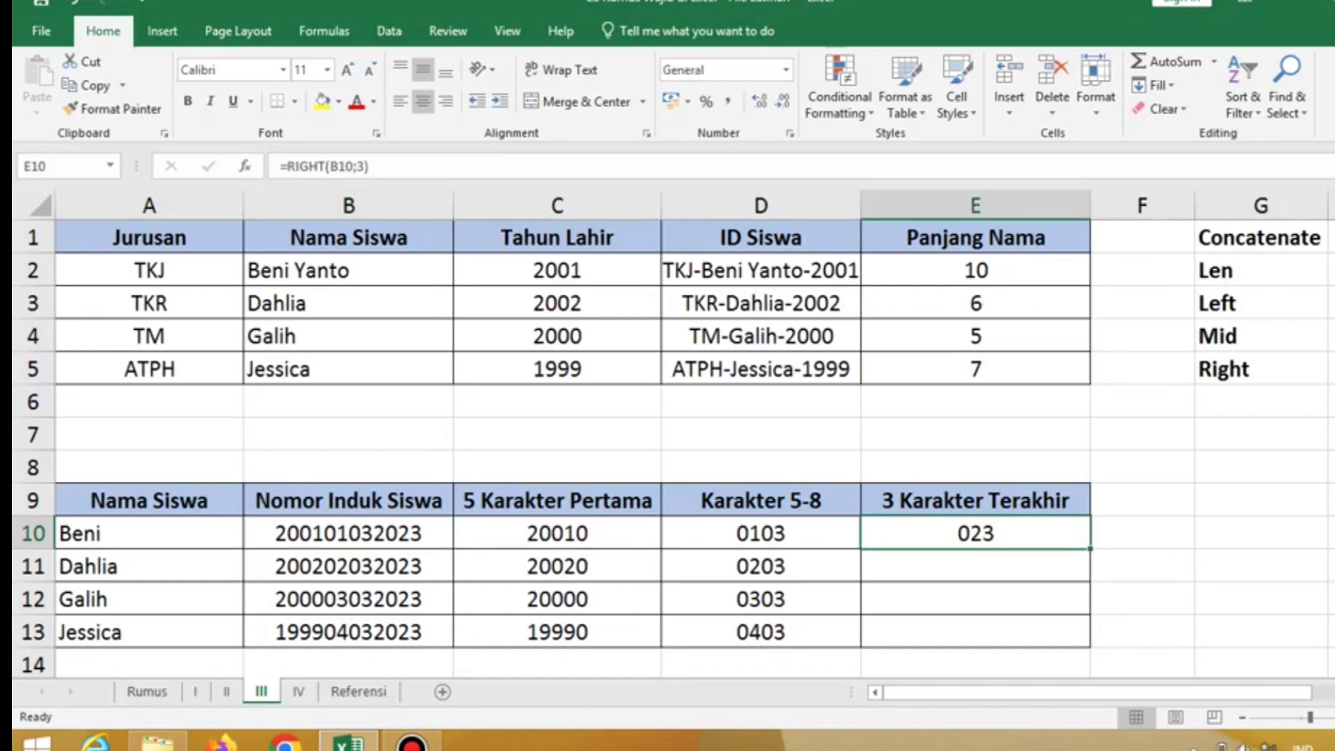
left_click_drag(1091, 549, 1089, 645)
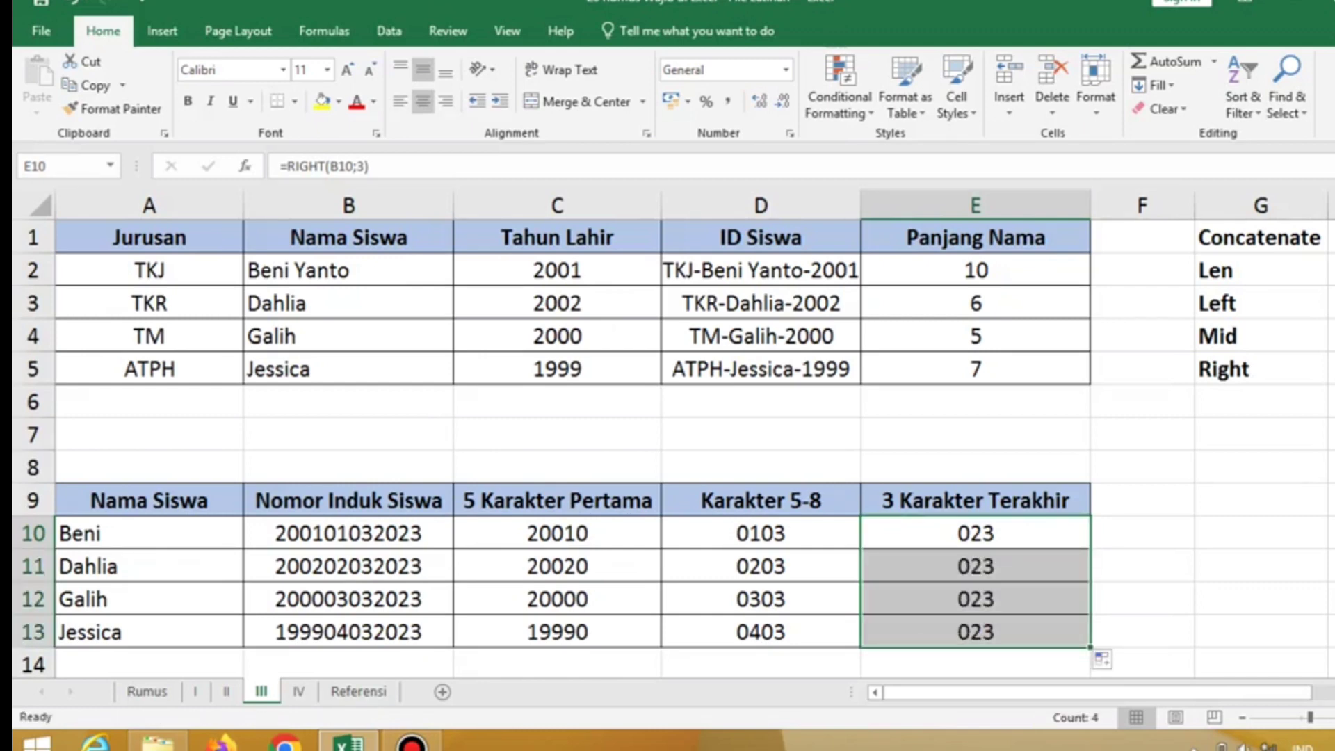
left_click_drag(1022, 533, 1025, 632)
left_click_drag(348, 533, 348, 632)
left_click(976, 533)
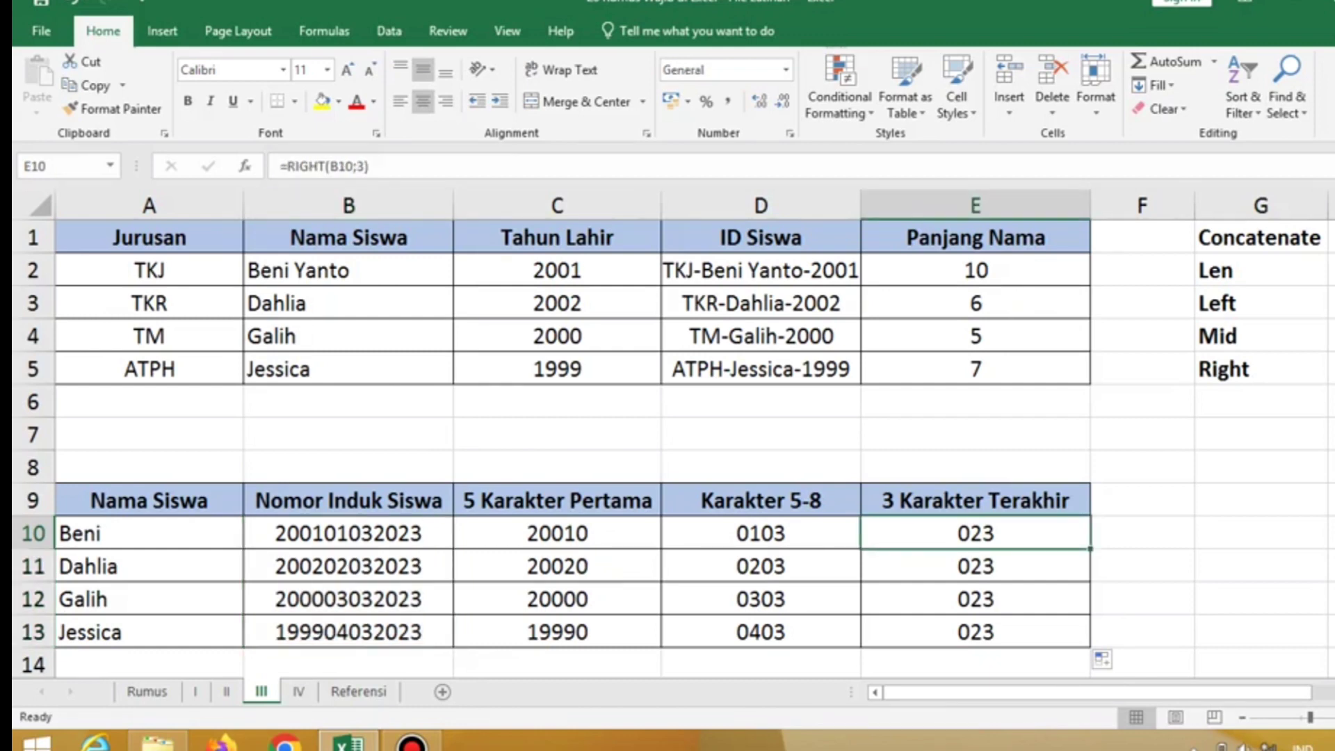
Step: Review the list of text functions from Concatenate to Right in G1:G5
left_click_drag(1260, 237, 1260, 368)
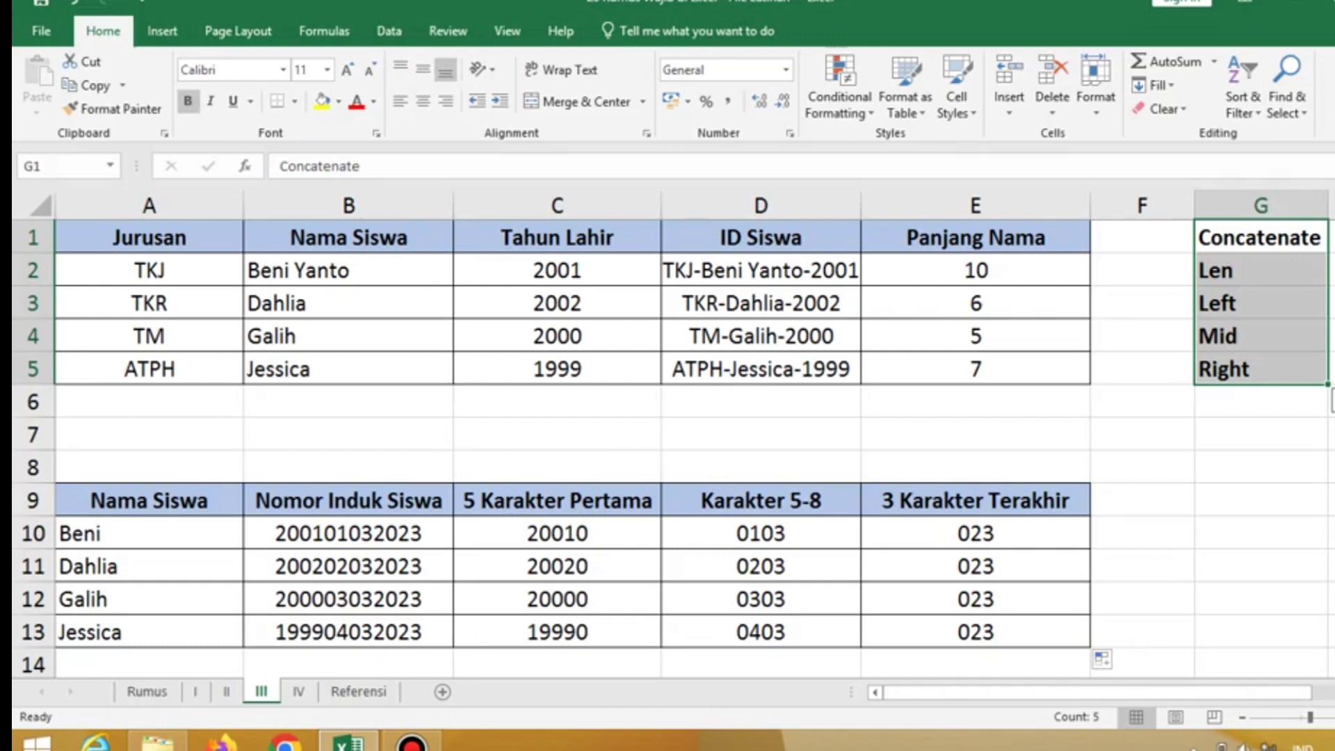
left_click(1260, 434)
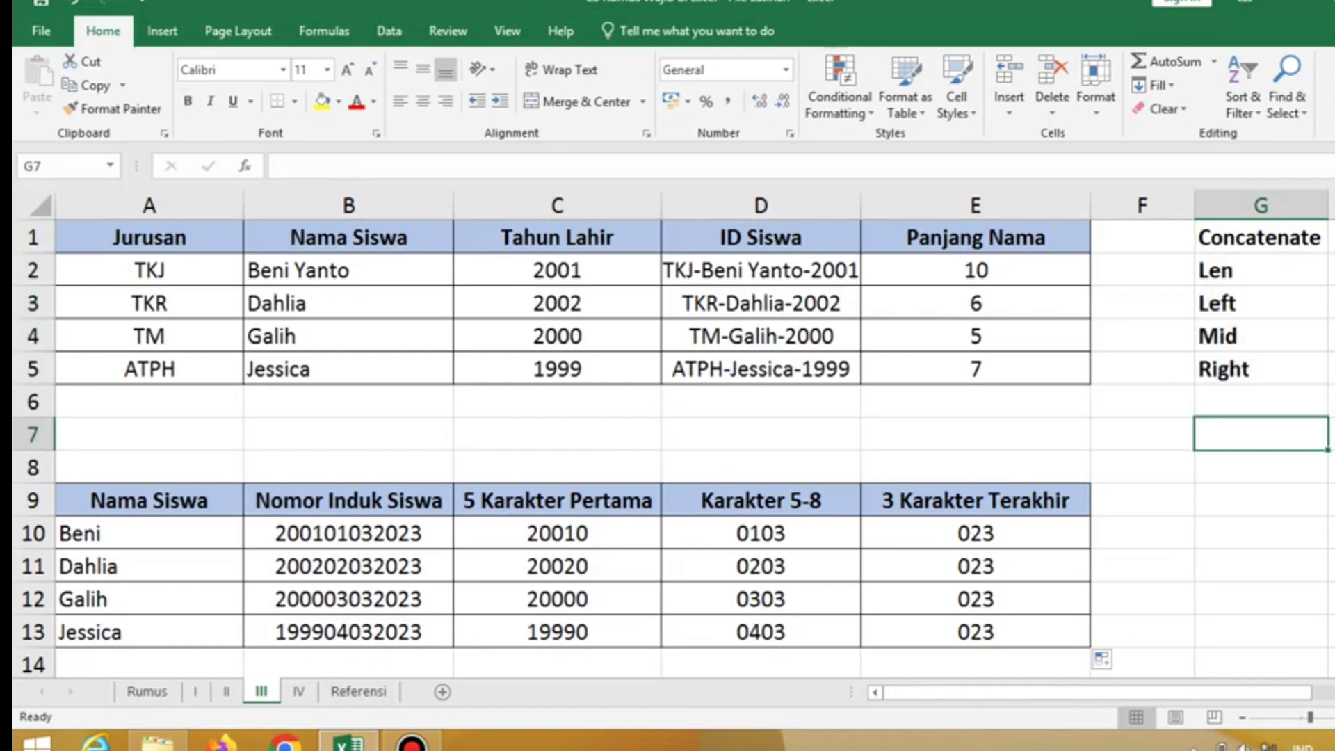